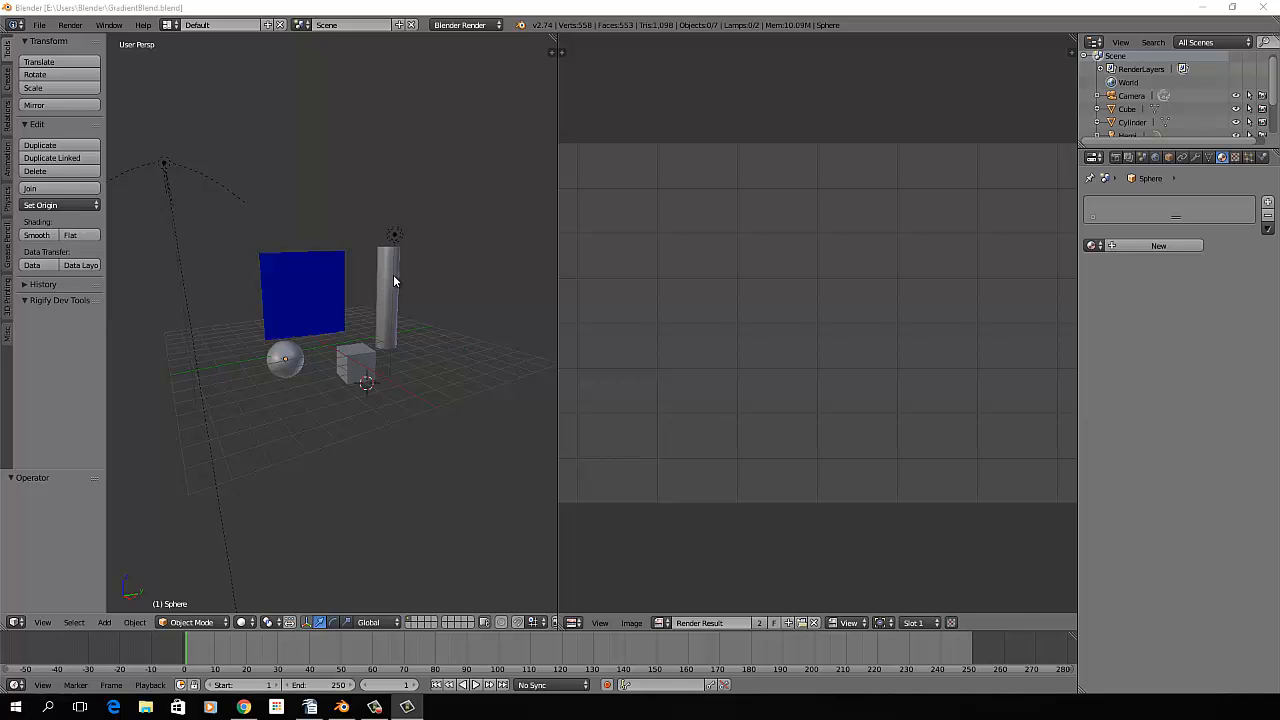
Select the upright blue plane and rename its material to blue.
left_click(118, 9)
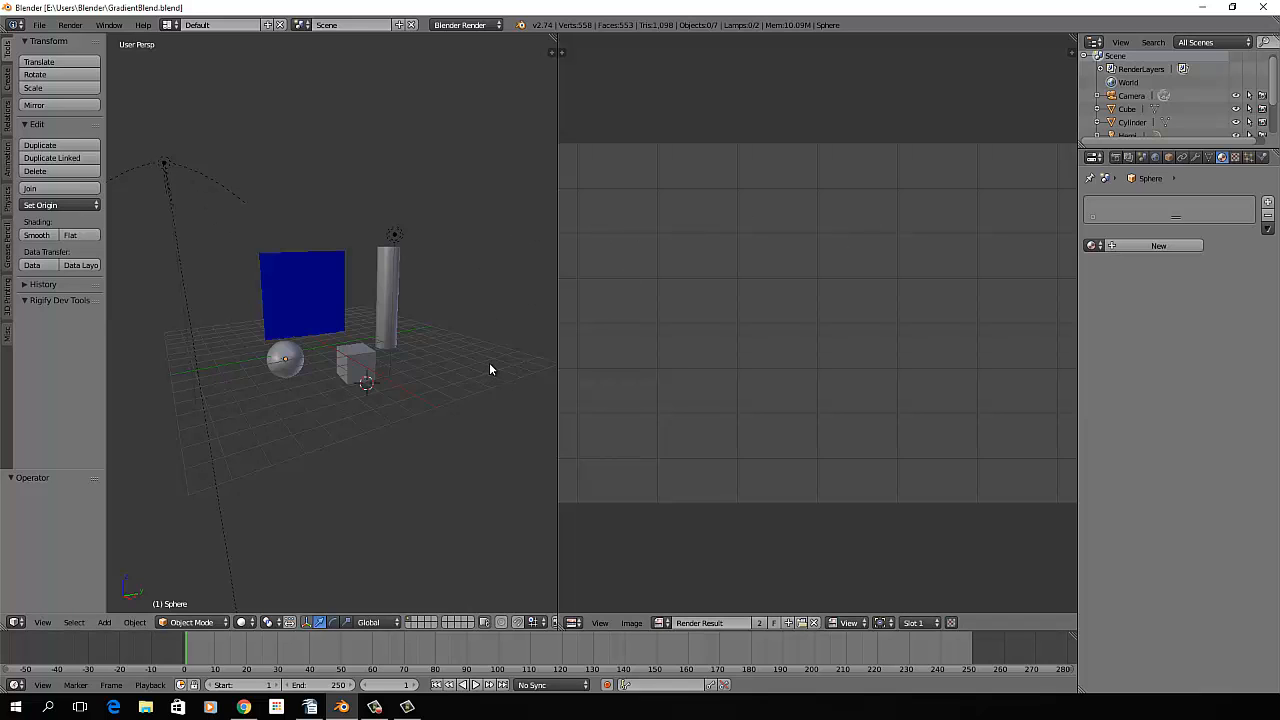
right_click(320, 296)
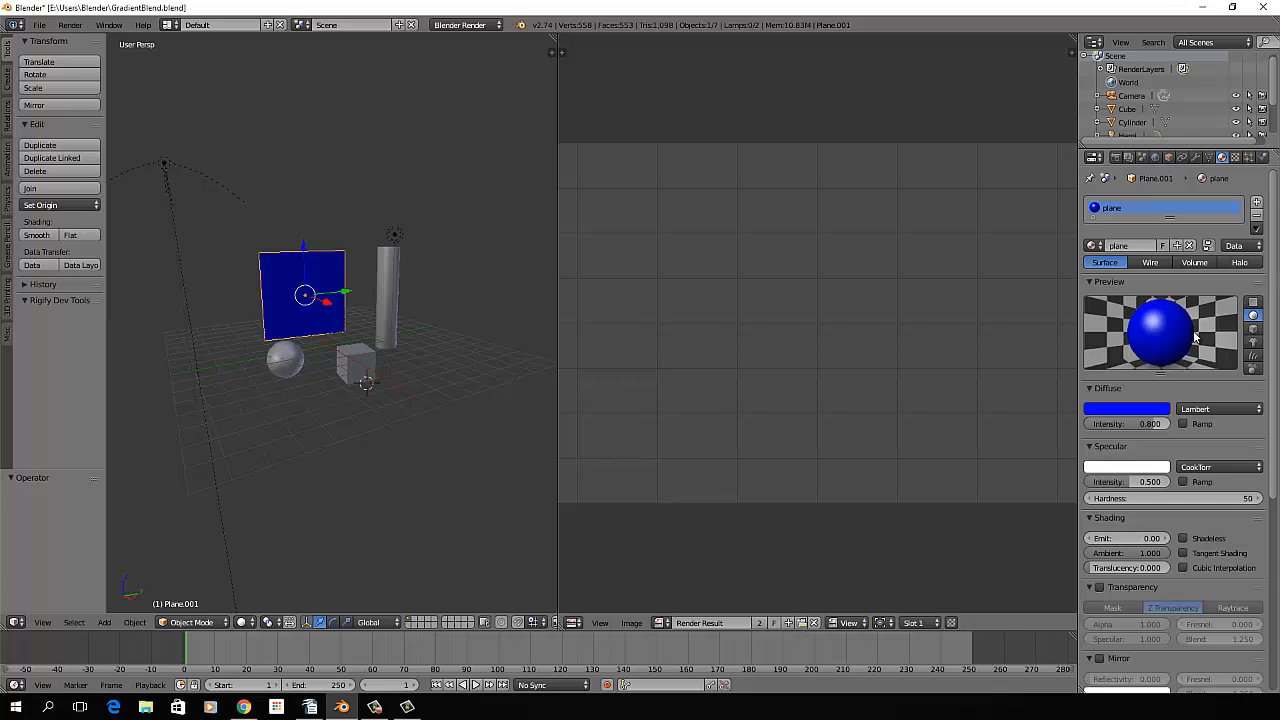
left_click(1147, 247)
type("blue")
key("Return")
Add a new texture to the plane's material and set its type to Blend.
left_click(1235, 158)
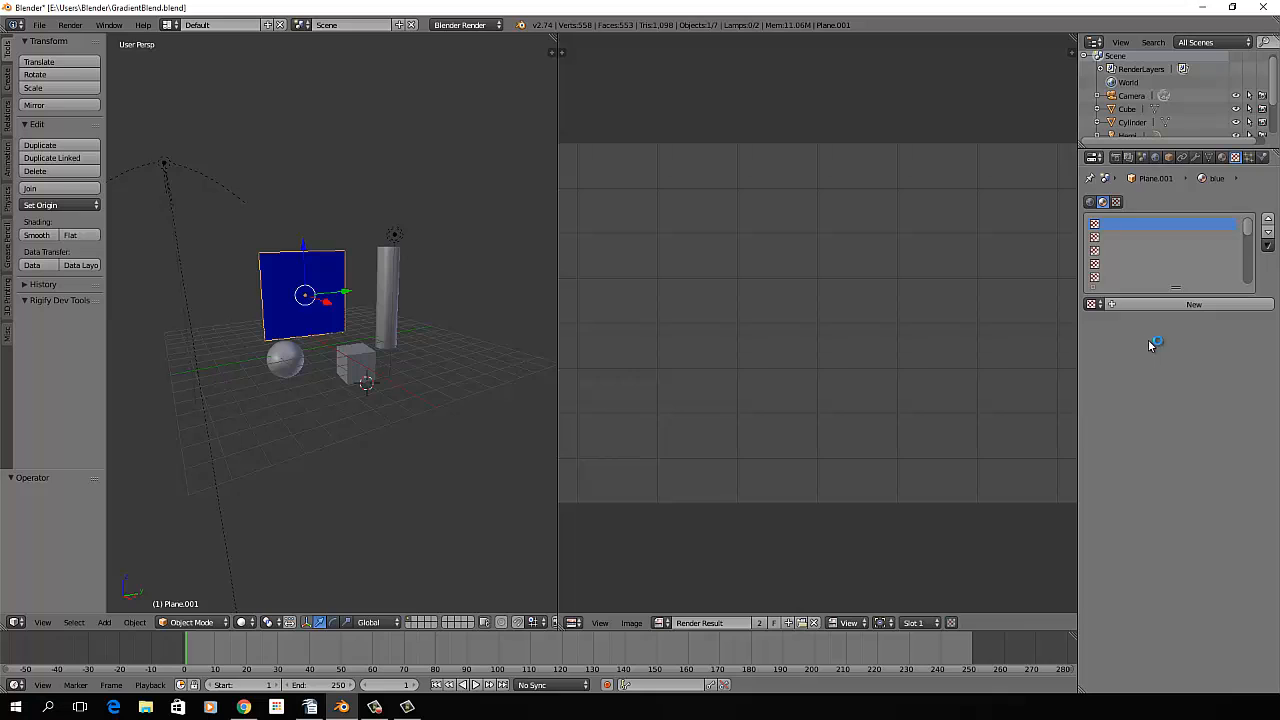
left_click(1176, 304)
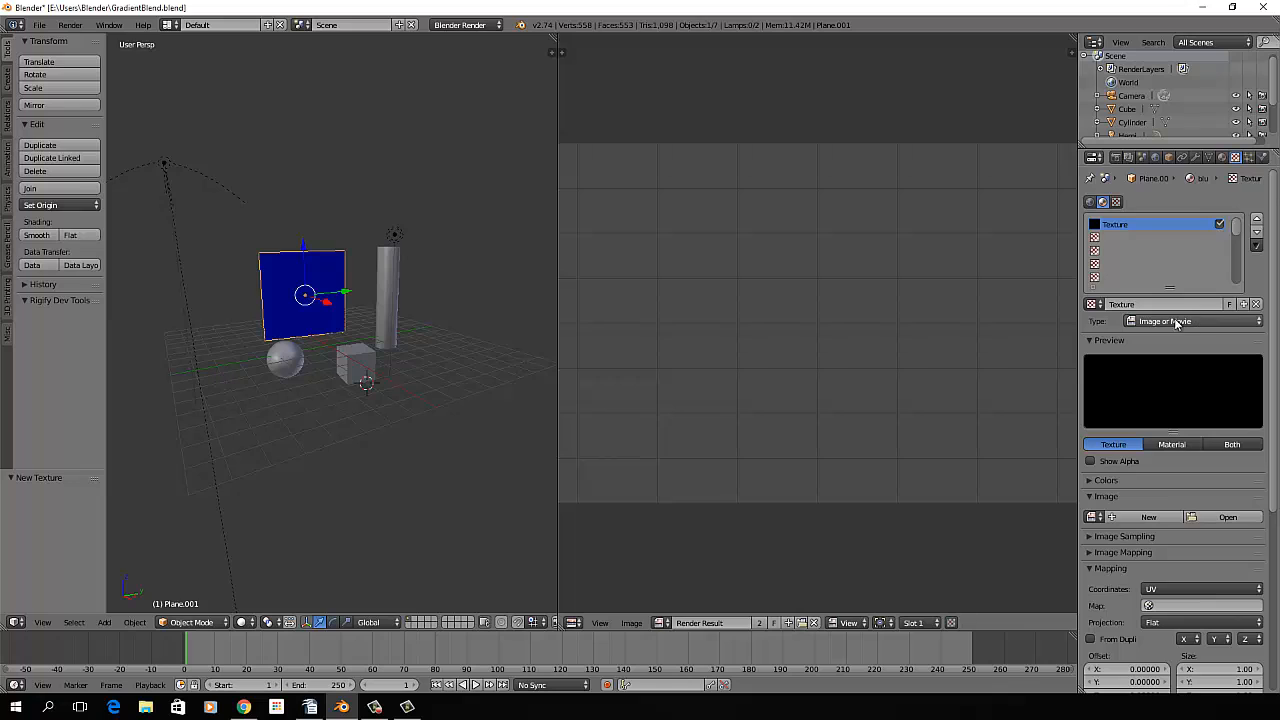
left_click(1250, 324)
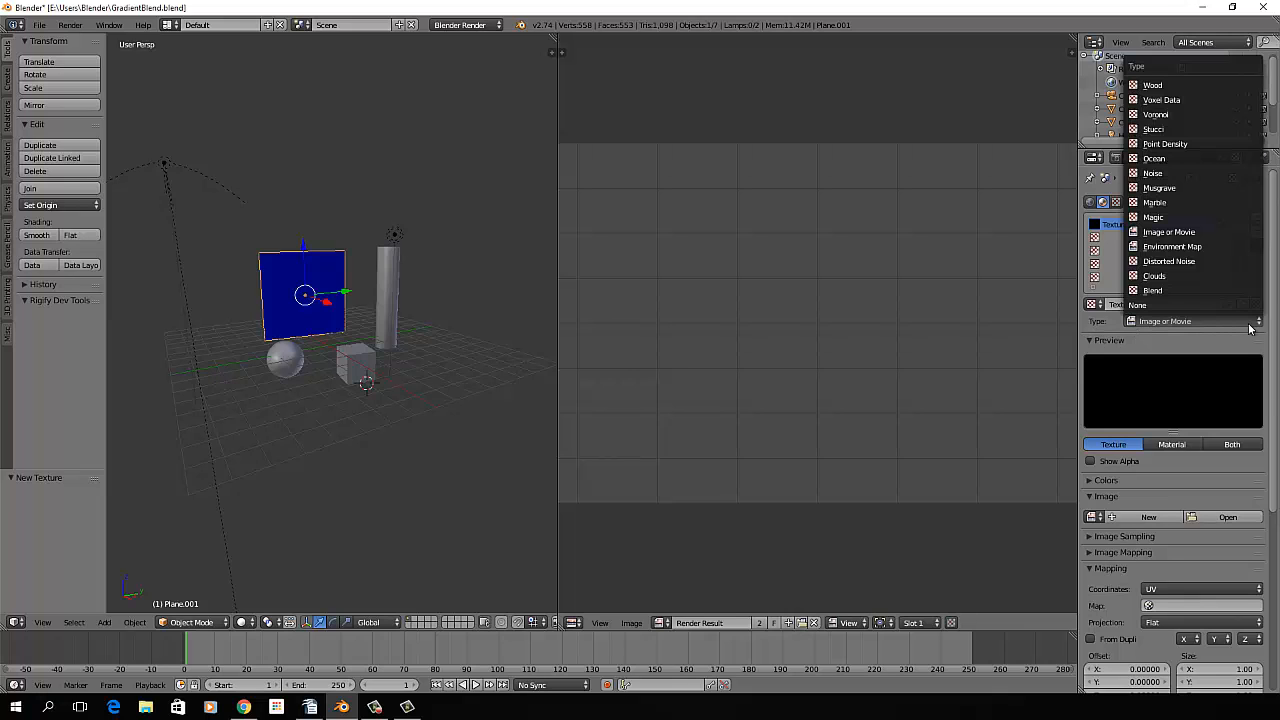
left_click(1164, 291)
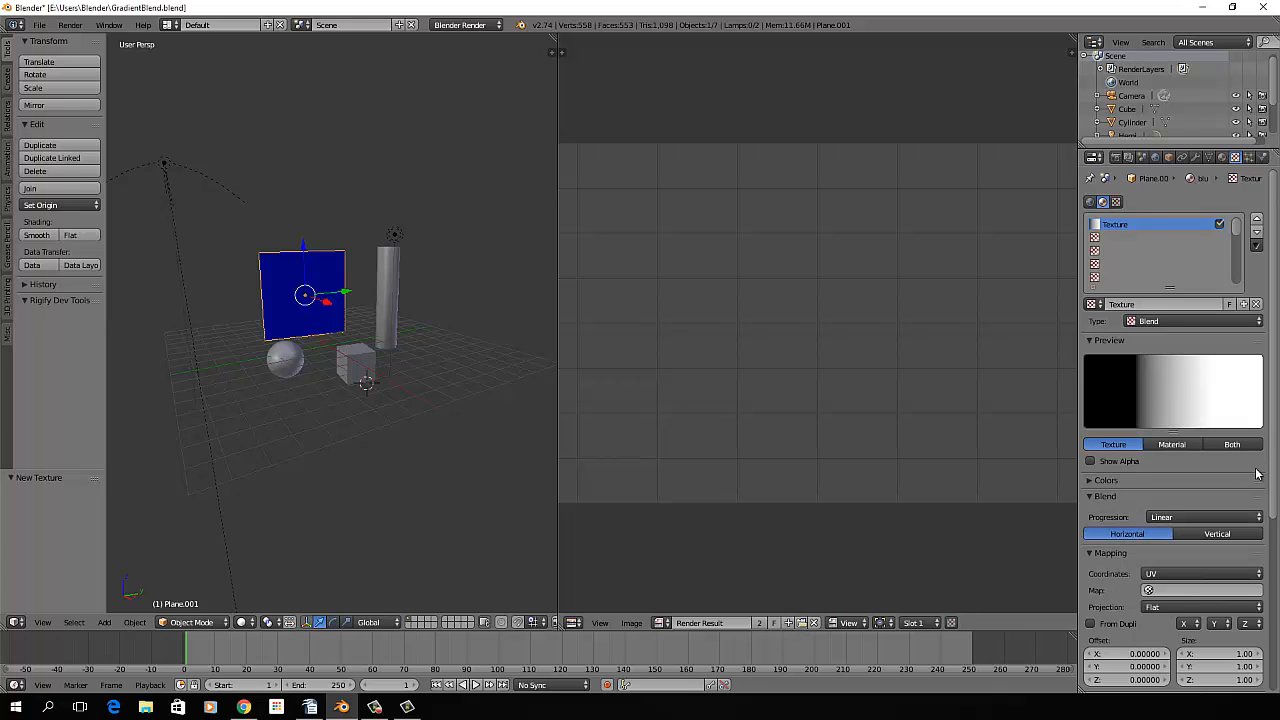
Enable the texture's color ramp and make its first stop opaque yellow (R 0.904, G 1.000, B 0.003, A 1.000).
scroll(1242, 483, "down", 3)
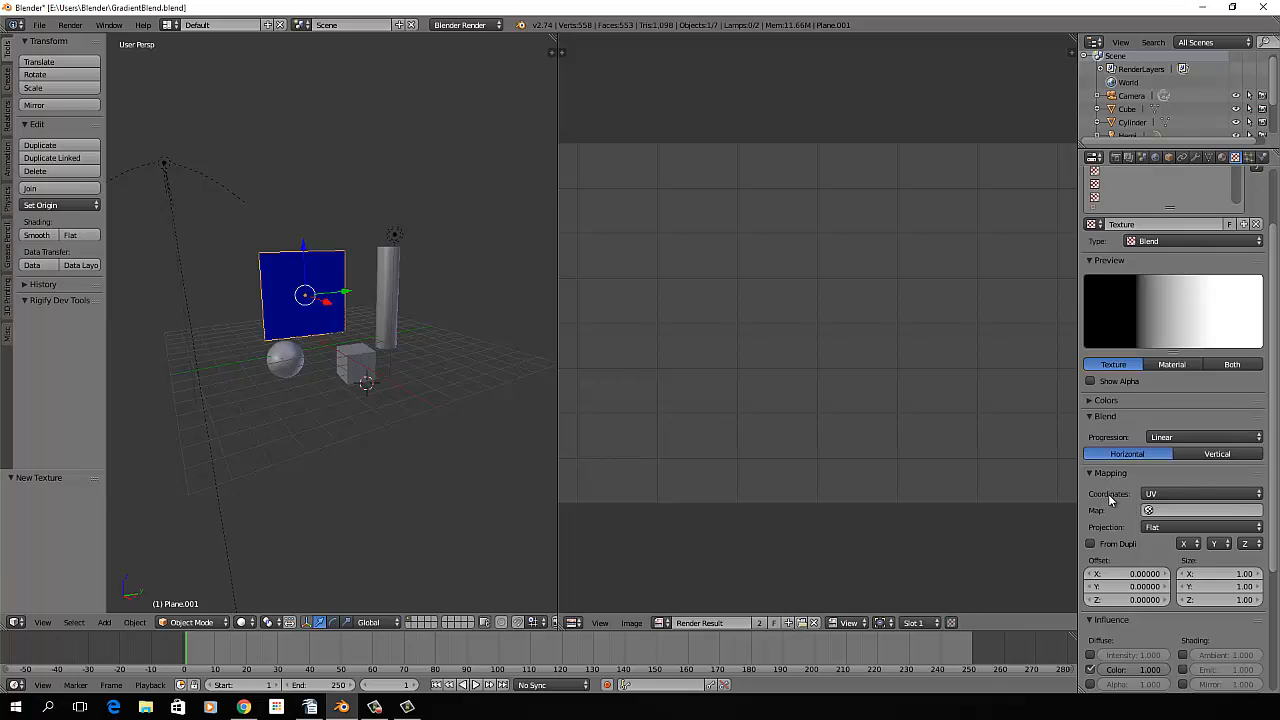
left_click(1103, 401)
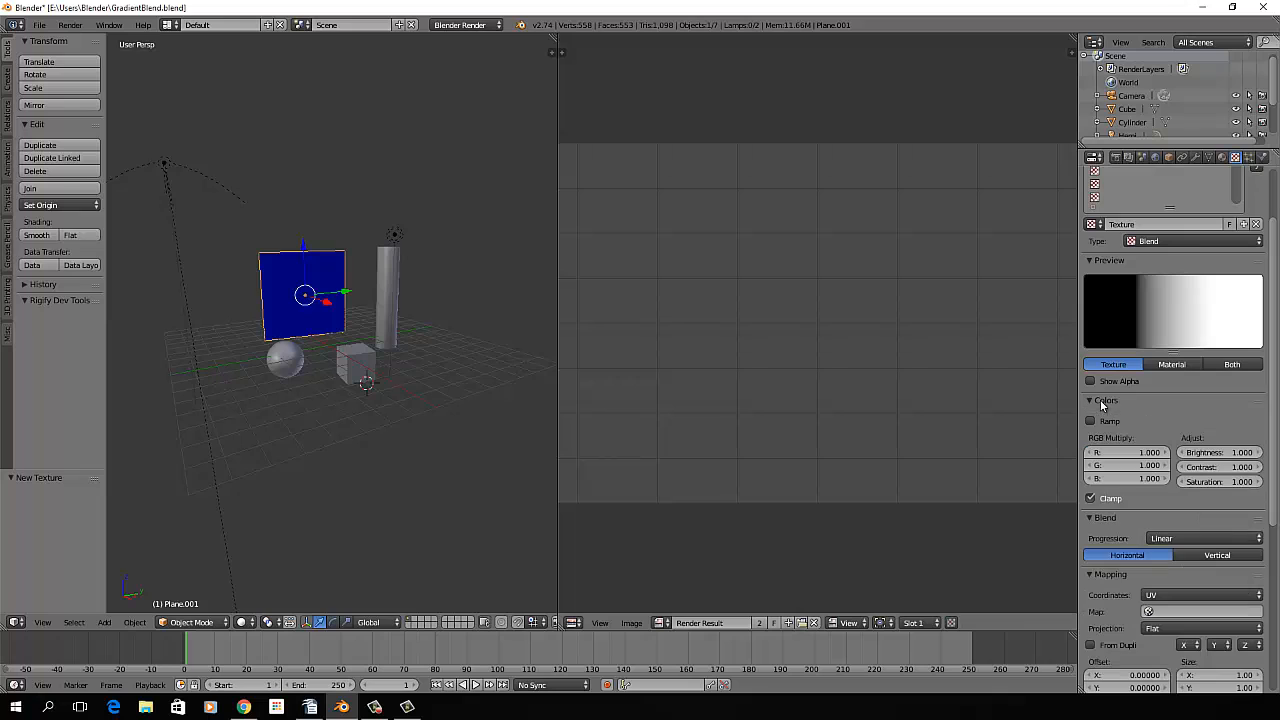
left_click(1108, 421)
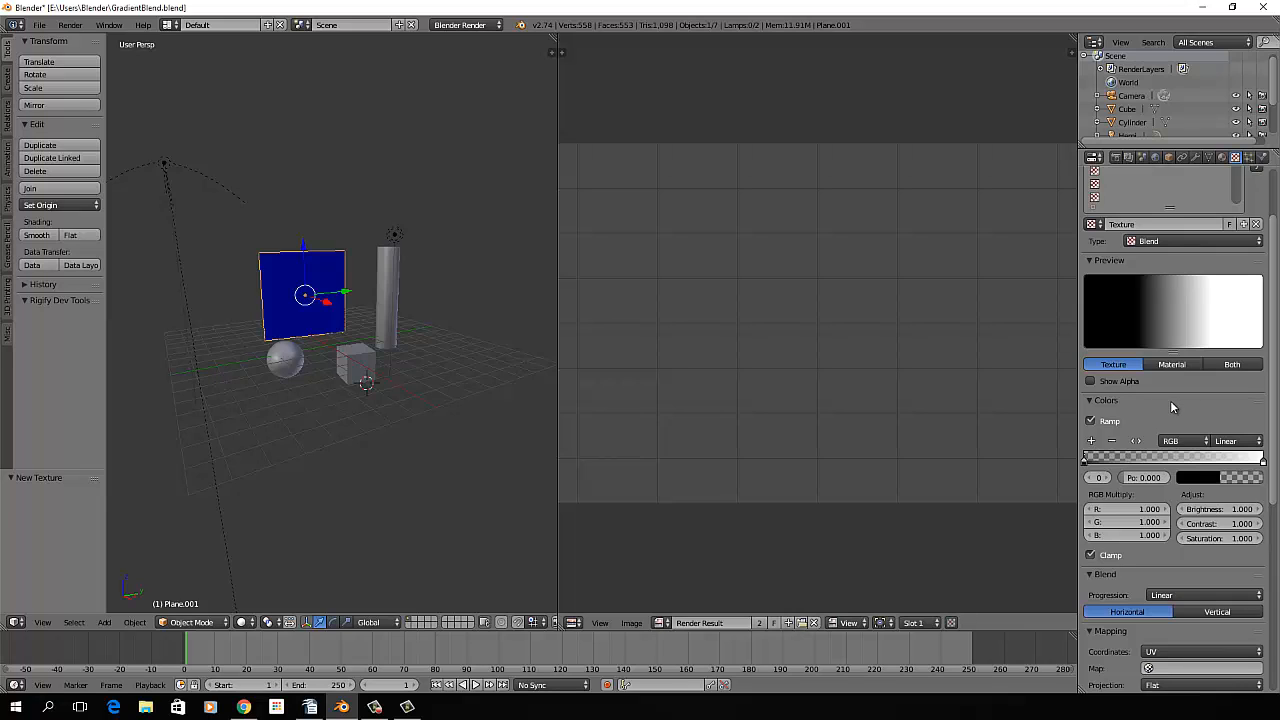
left_click(1195, 479)
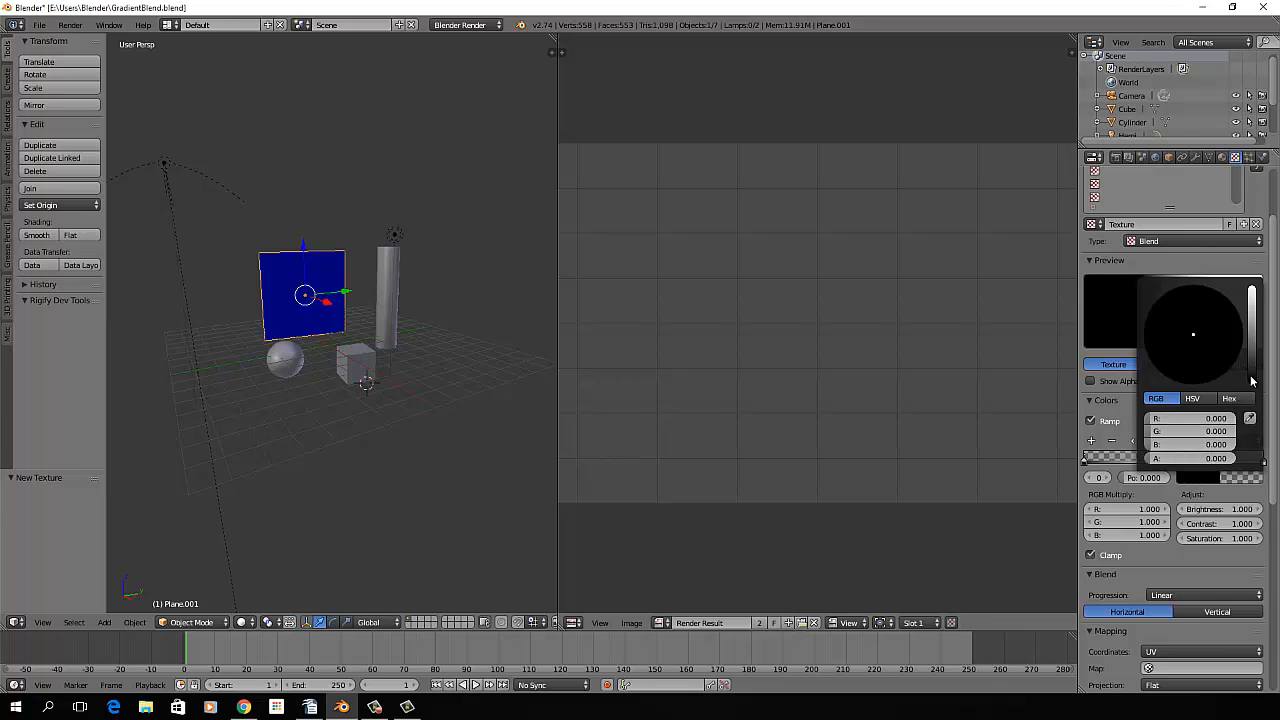
left_click_drag(1251, 381, 1251, 292)
left_click(1152, 362)
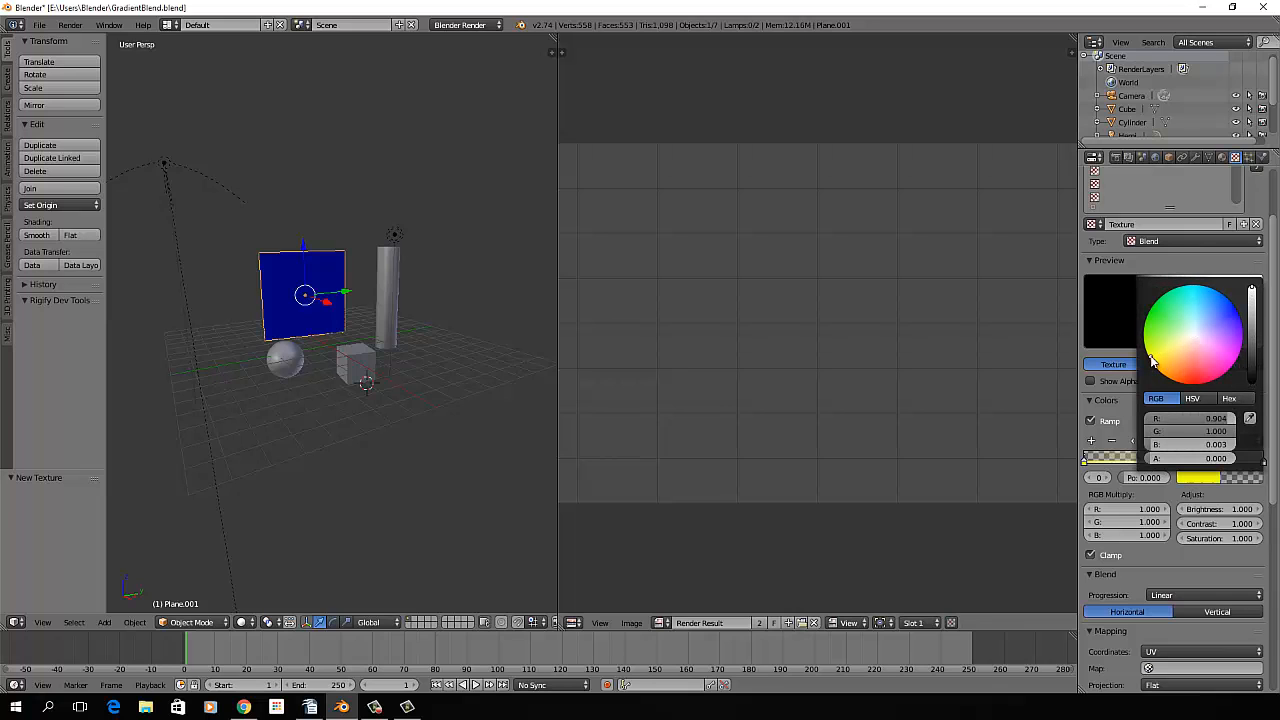
left_click_drag(1190, 458, 1257, 455)
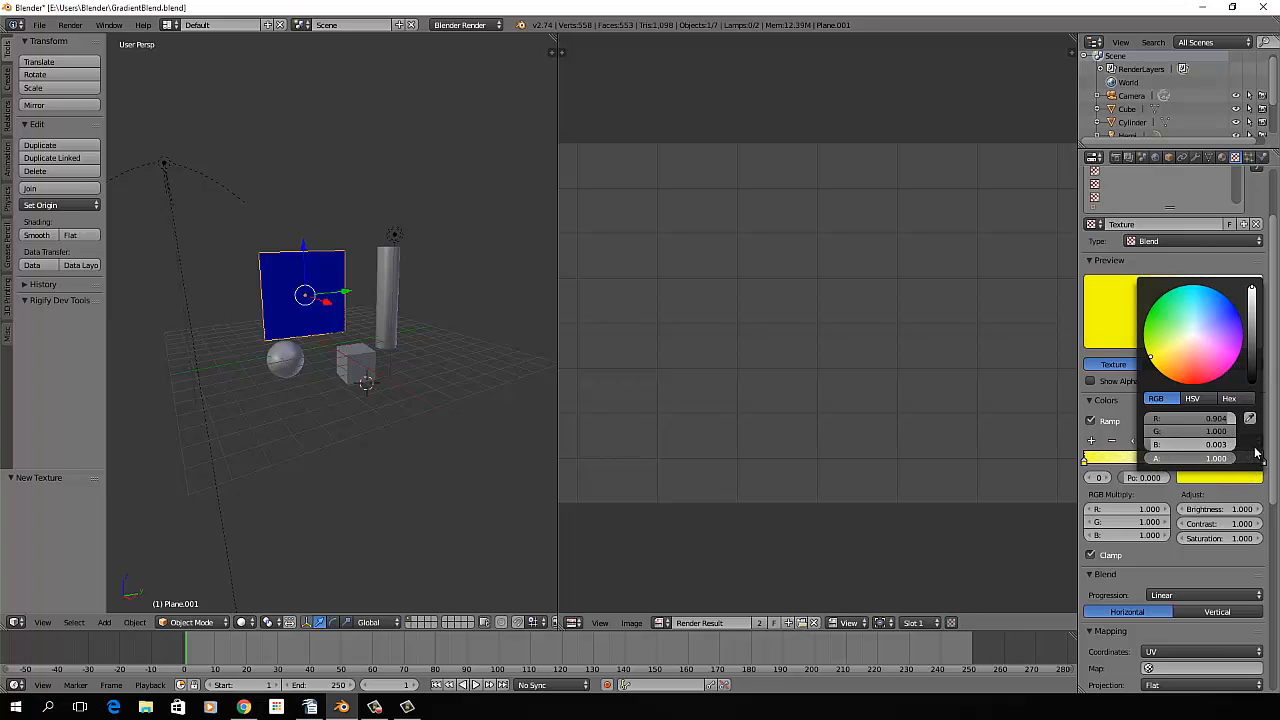
Set the ramp's end stop to magenta pink (R 1.000, G 0.002, B 0.281).
left_click(1262, 460)
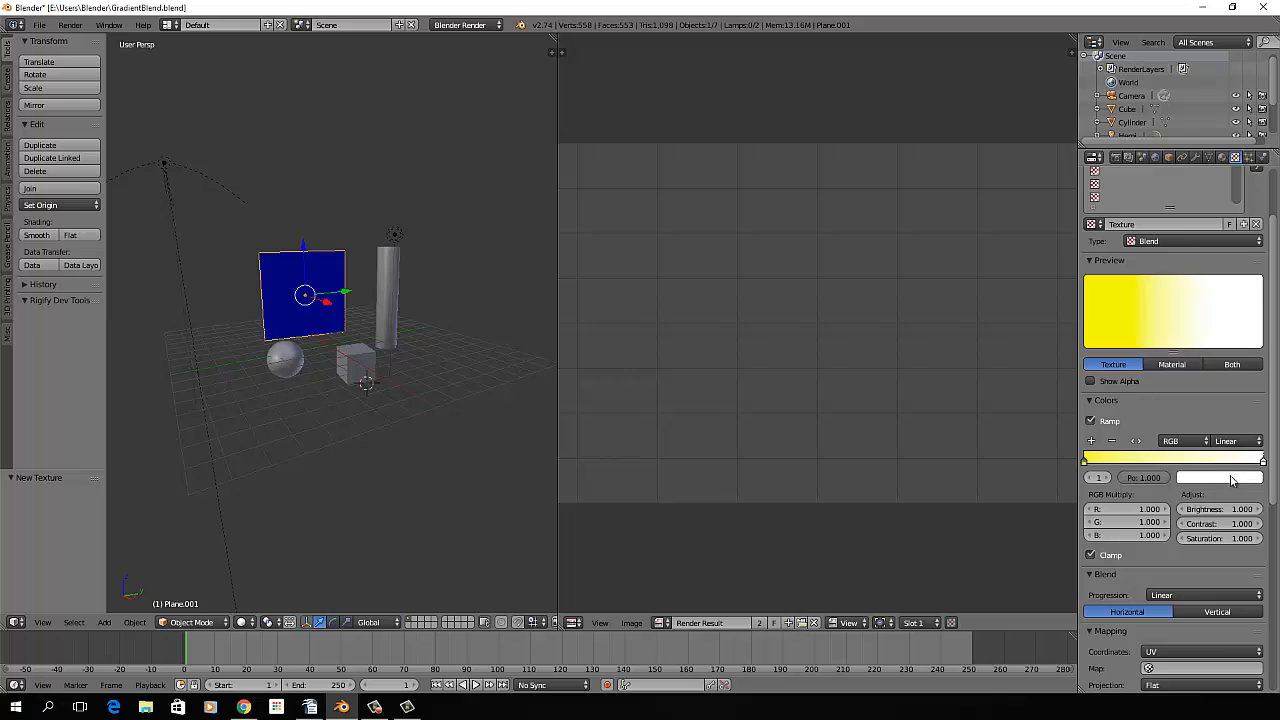
left_click(1232, 481)
left_click_drag(1208, 365, 1221, 376)
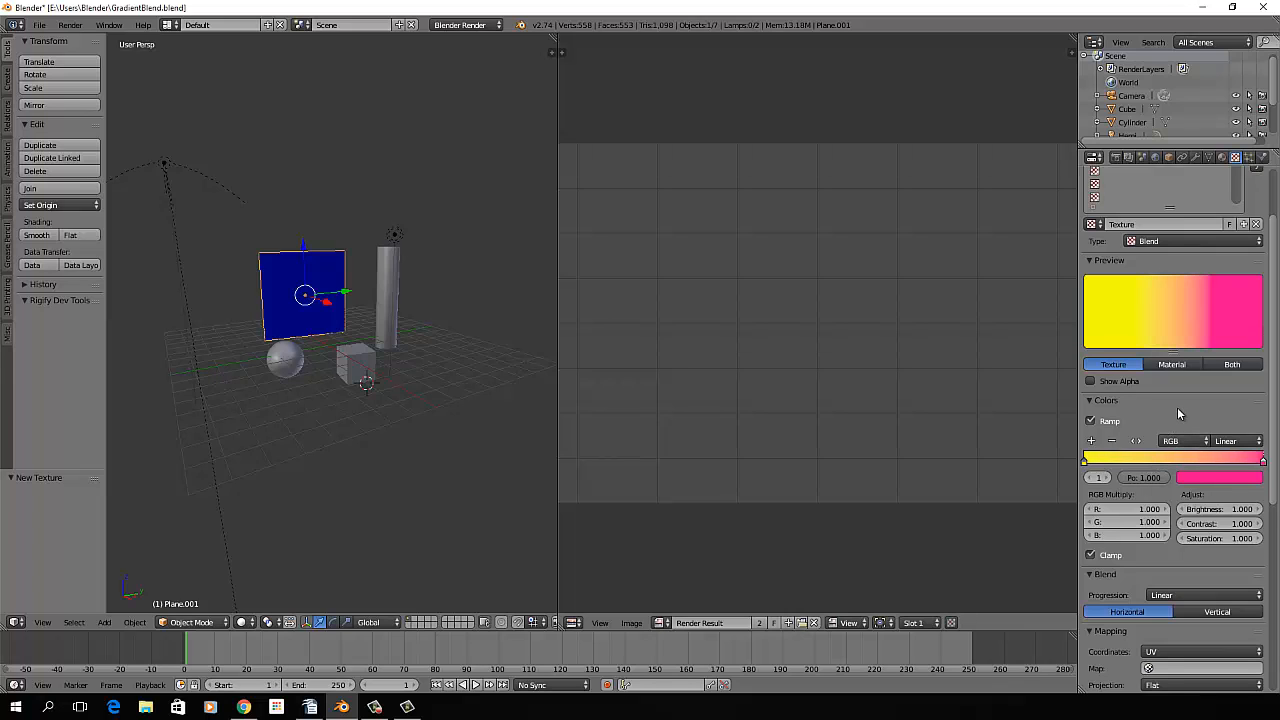
Set the texture's mapping coordinates to Generated and render the scene.
scroll(1148, 416, "down", 5)
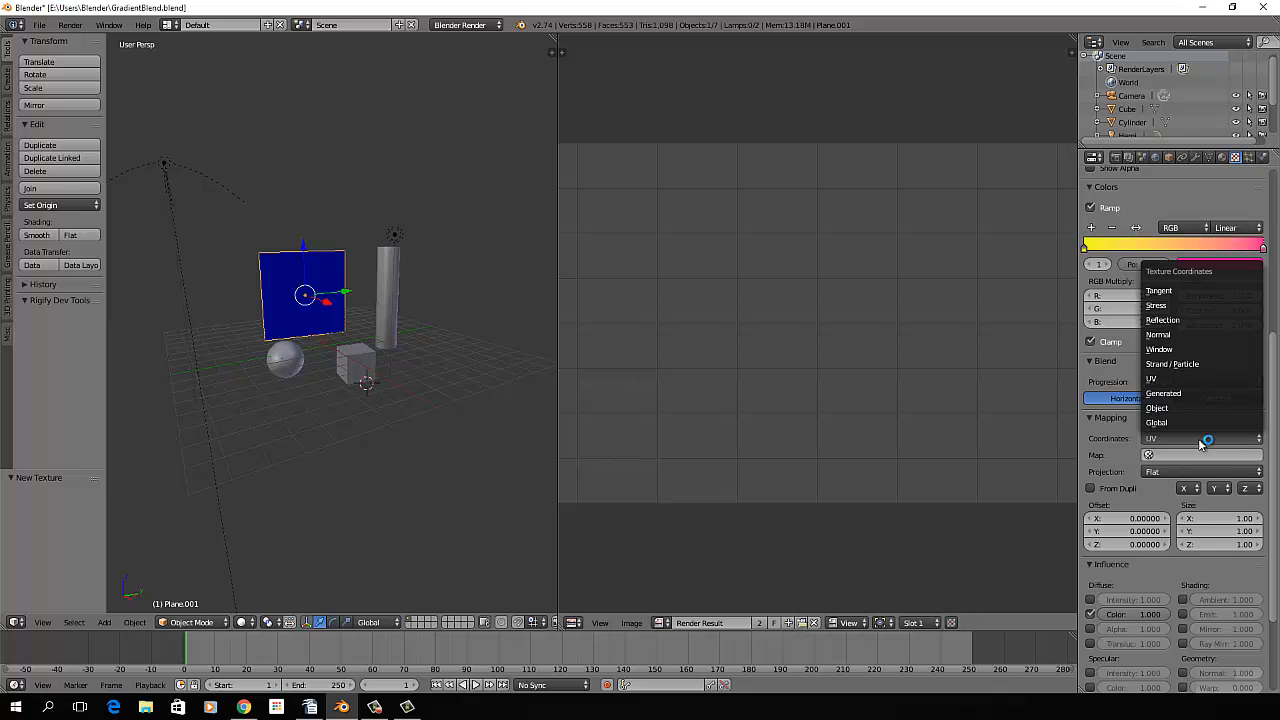
left_click(1181, 393)
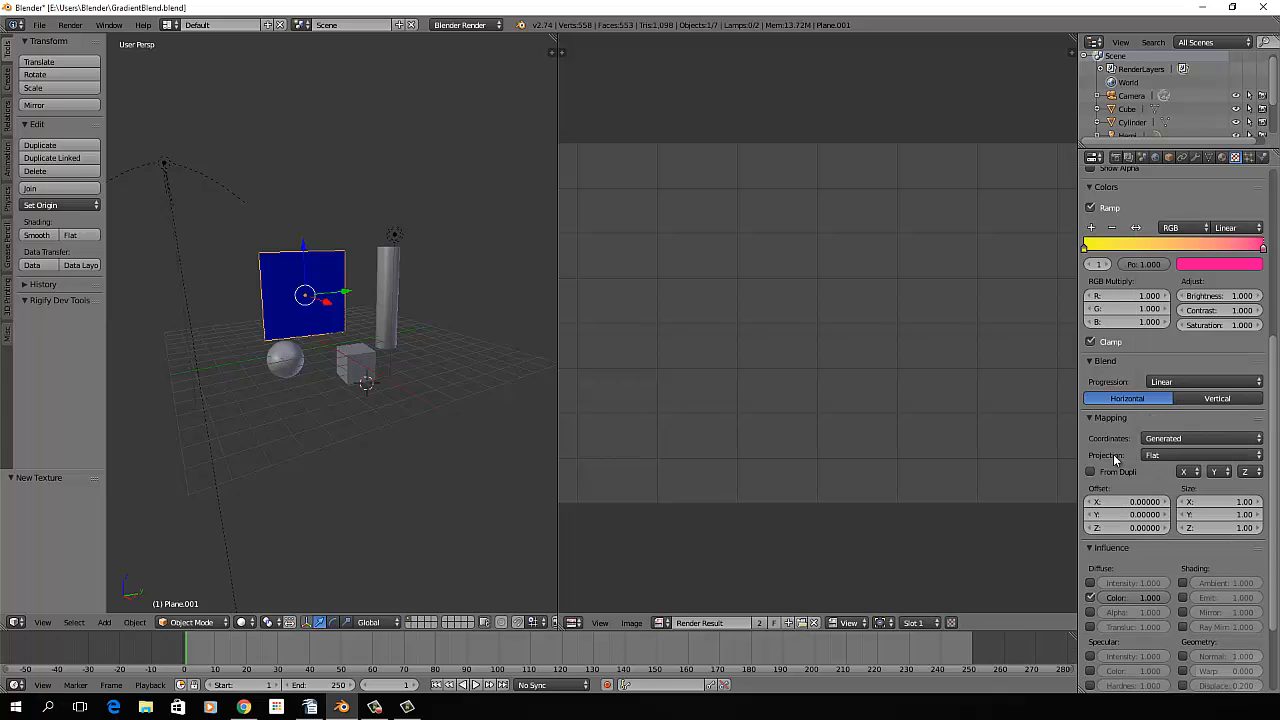
scroll(1113, 454, "up", 3)
scroll(1191, 410, "up", 3)
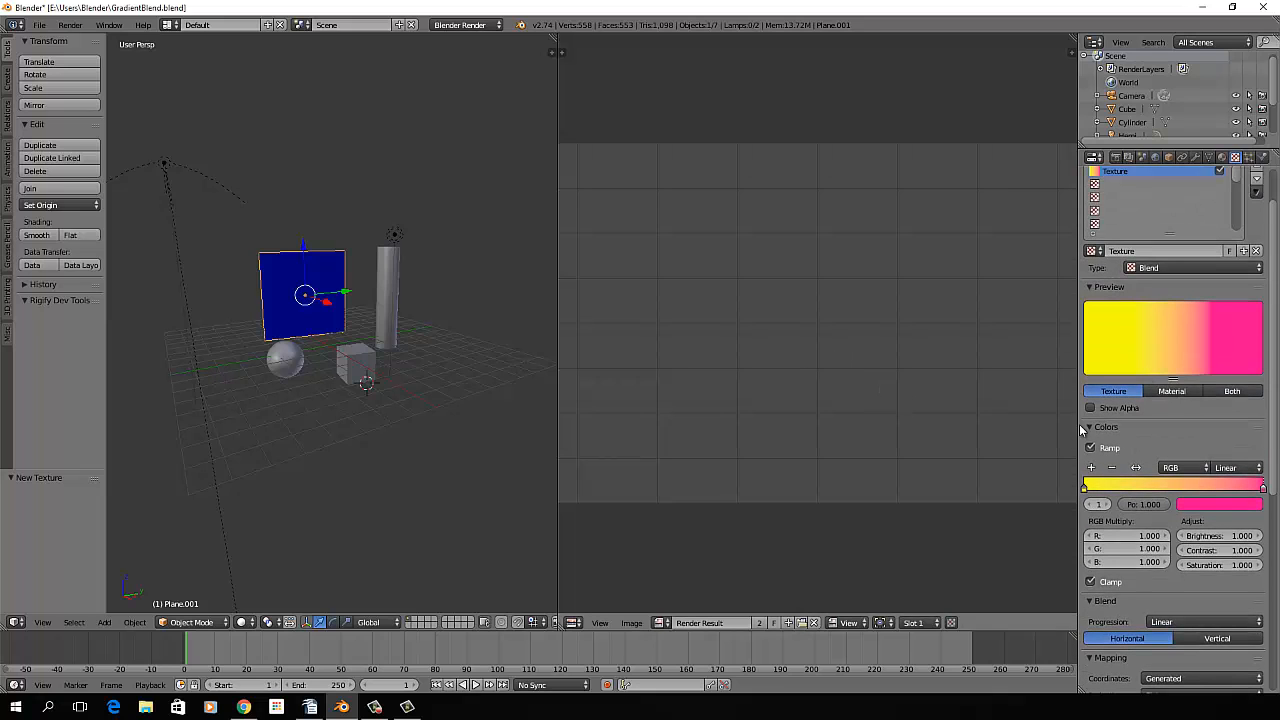
scroll(1196, 480, "down", 8)
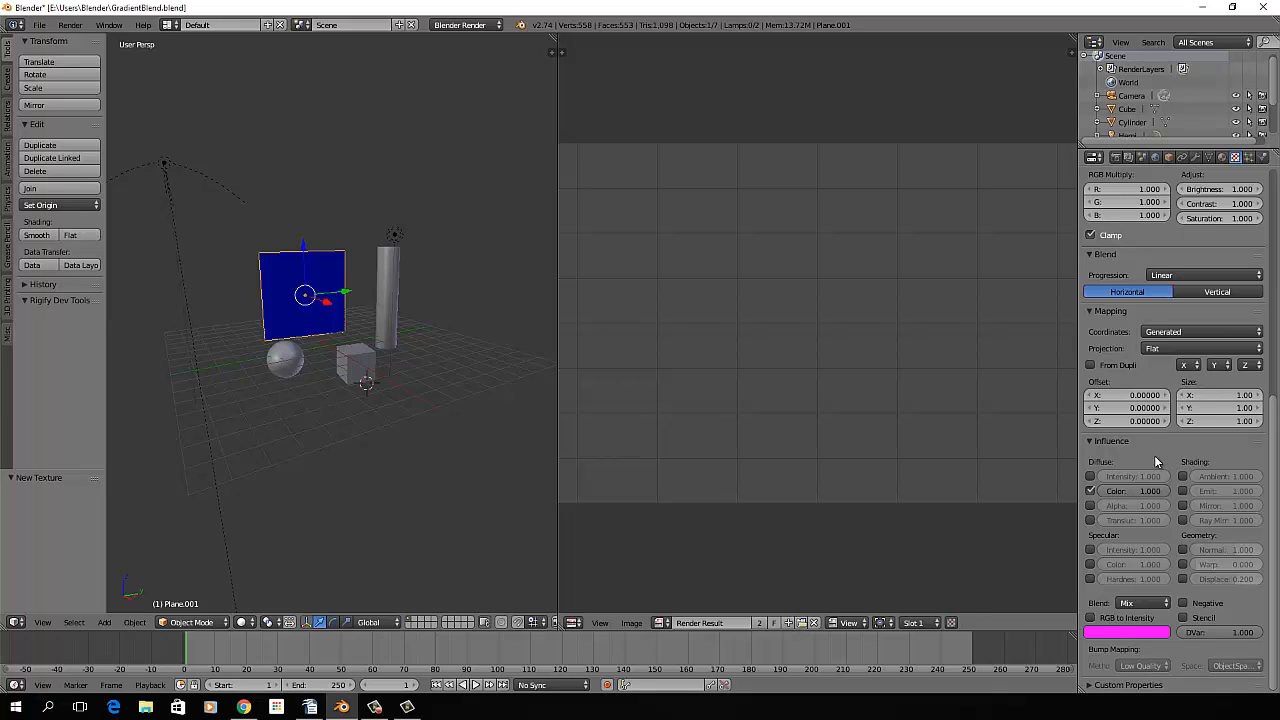
scroll(1156, 456, "up", 7)
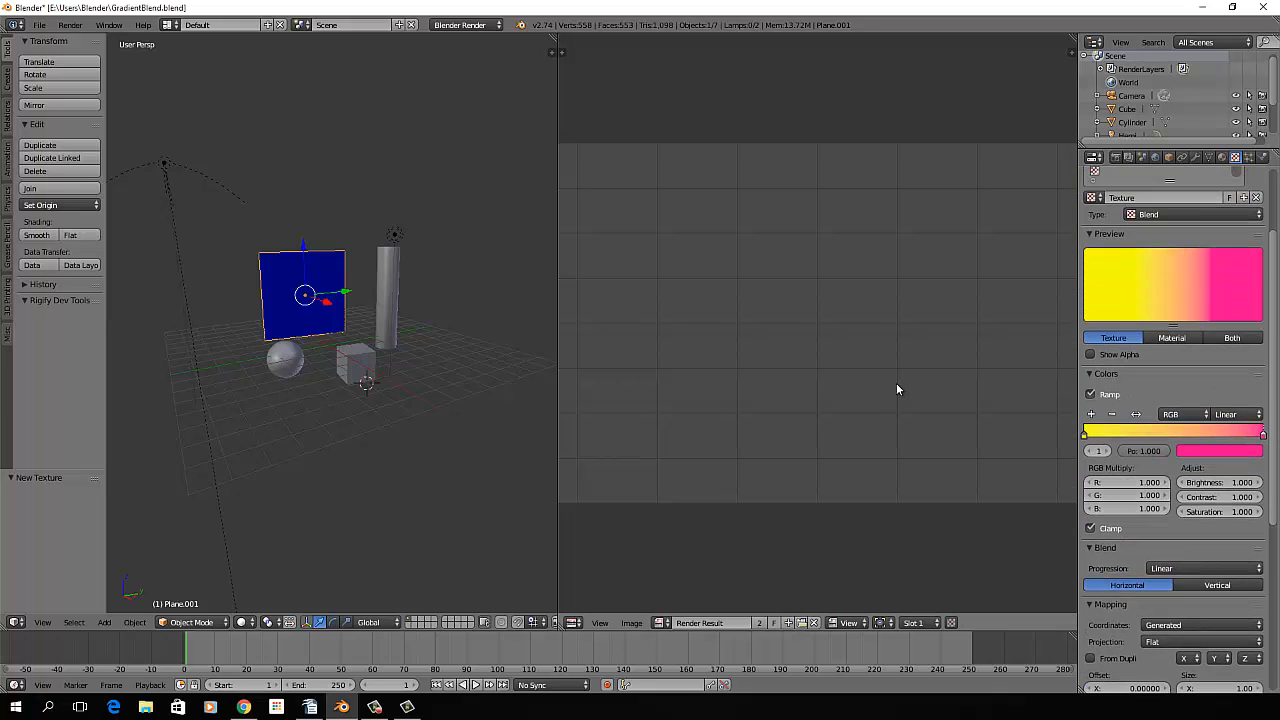
key("F12")
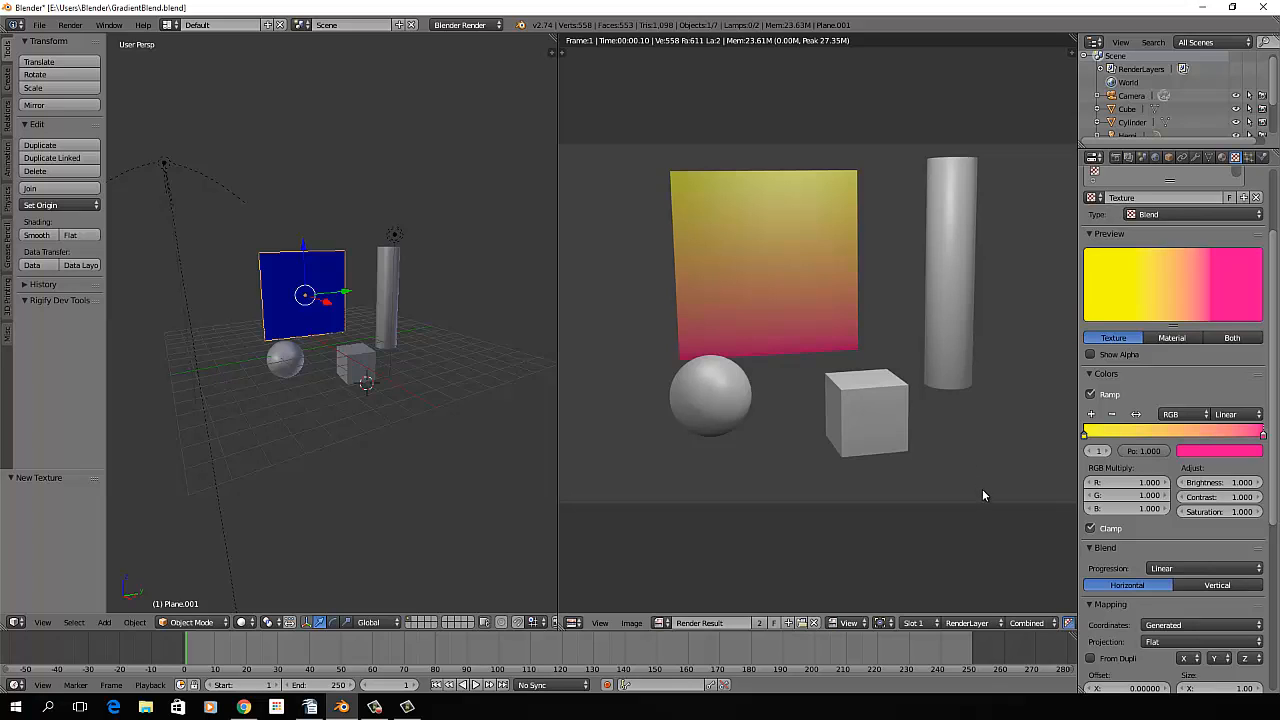
Try the Vertical direction for the blend and render the scene.
left_click(1217, 585)
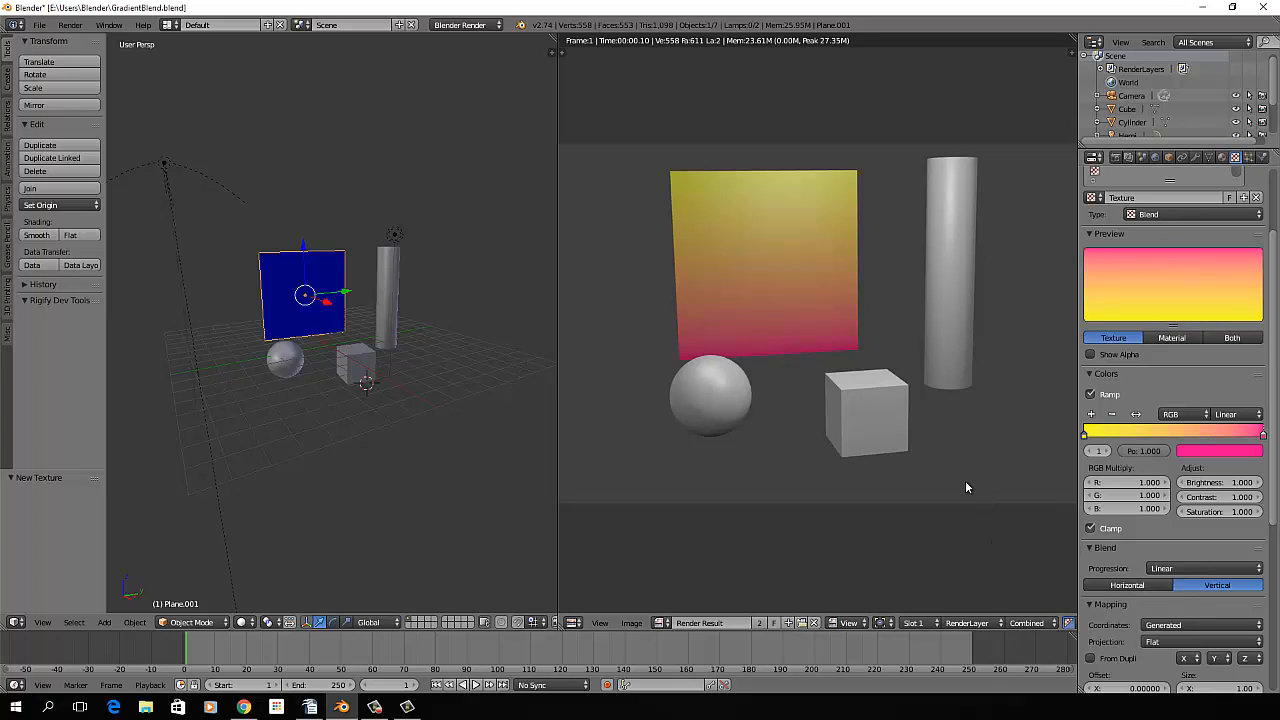
key("F12")
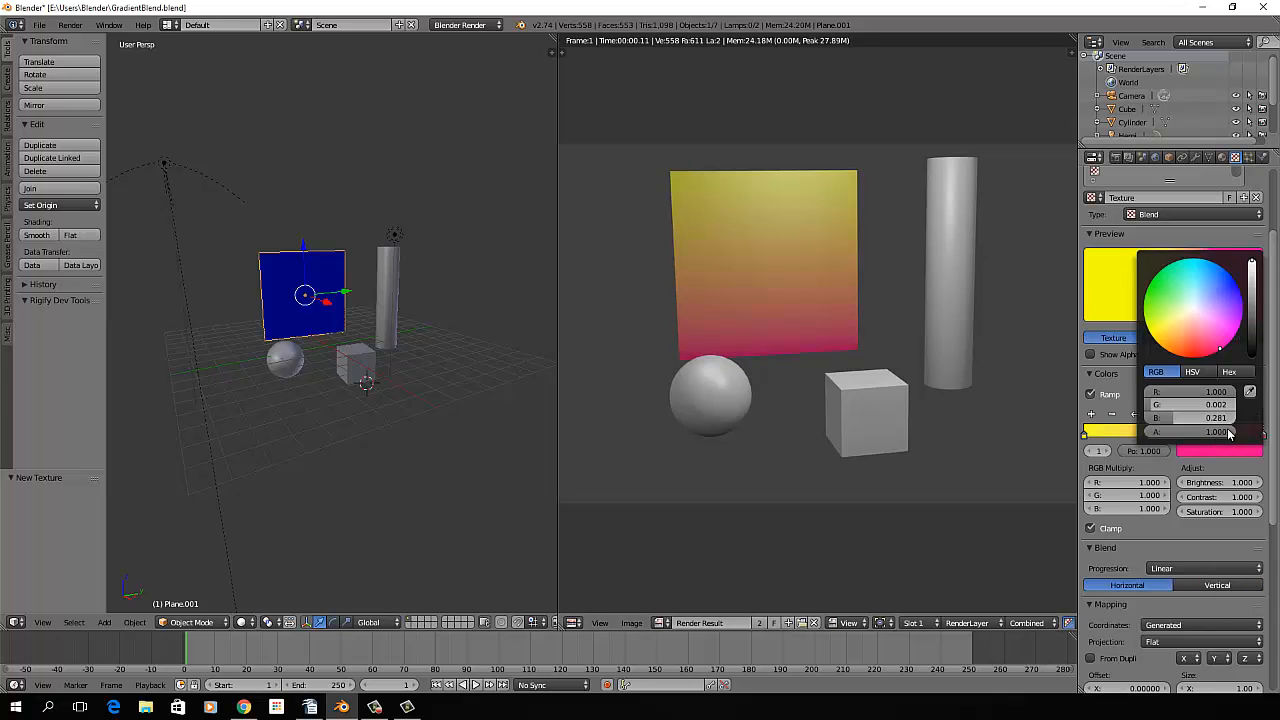
Lower the alpha of the ramp's pink end stop to make it transparent and render the scene again.
left_click_drag(1229, 433, 1163, 433)
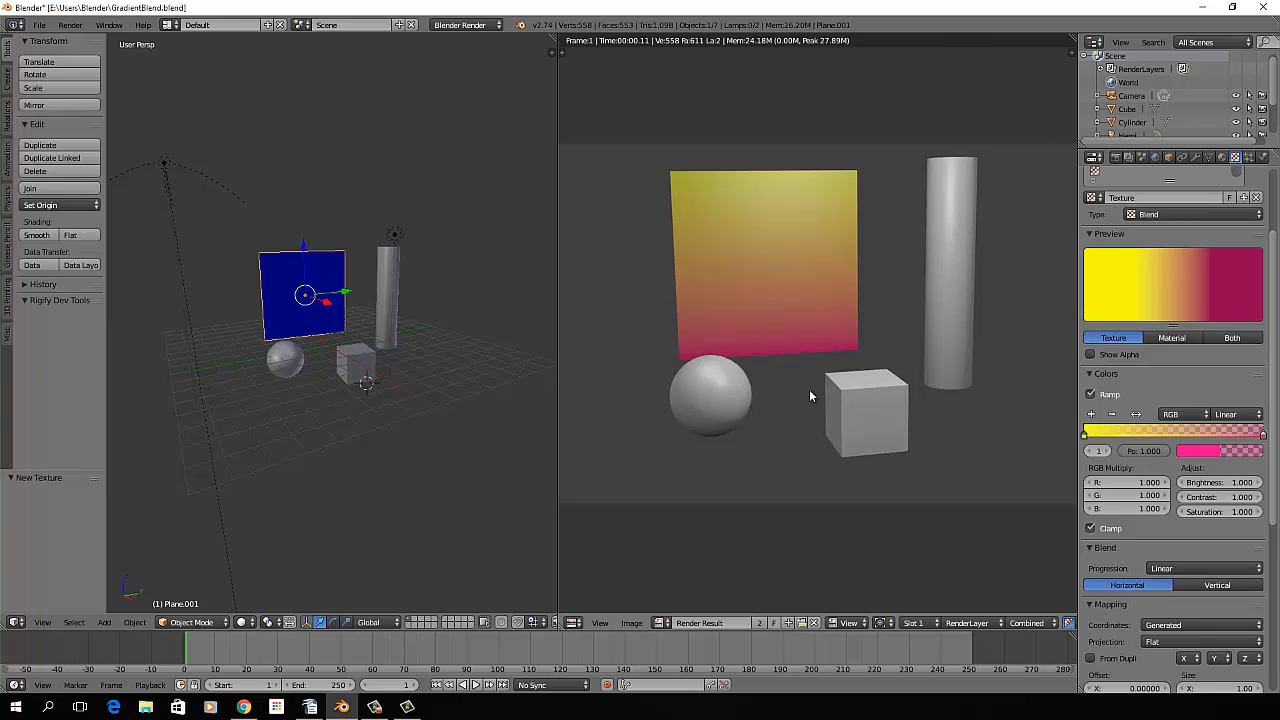
key("F12")
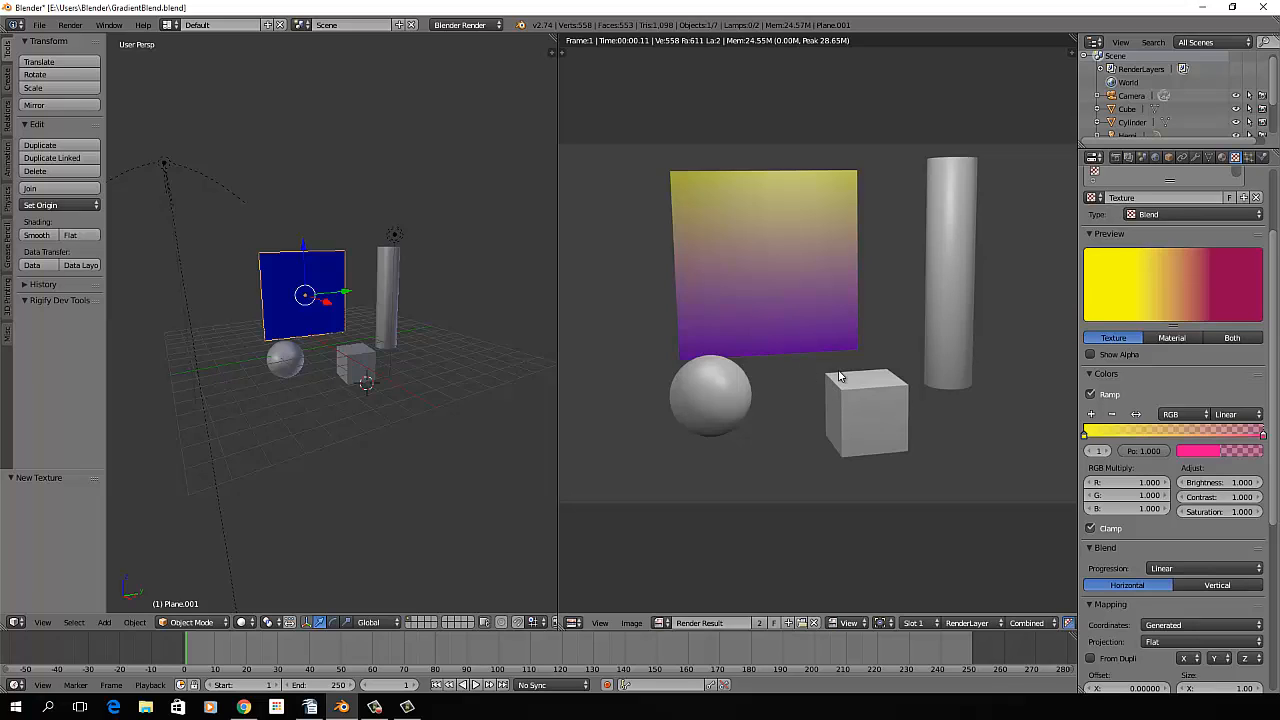
Rename the plane's texture as Magentagold.
left_click(1150, 198)
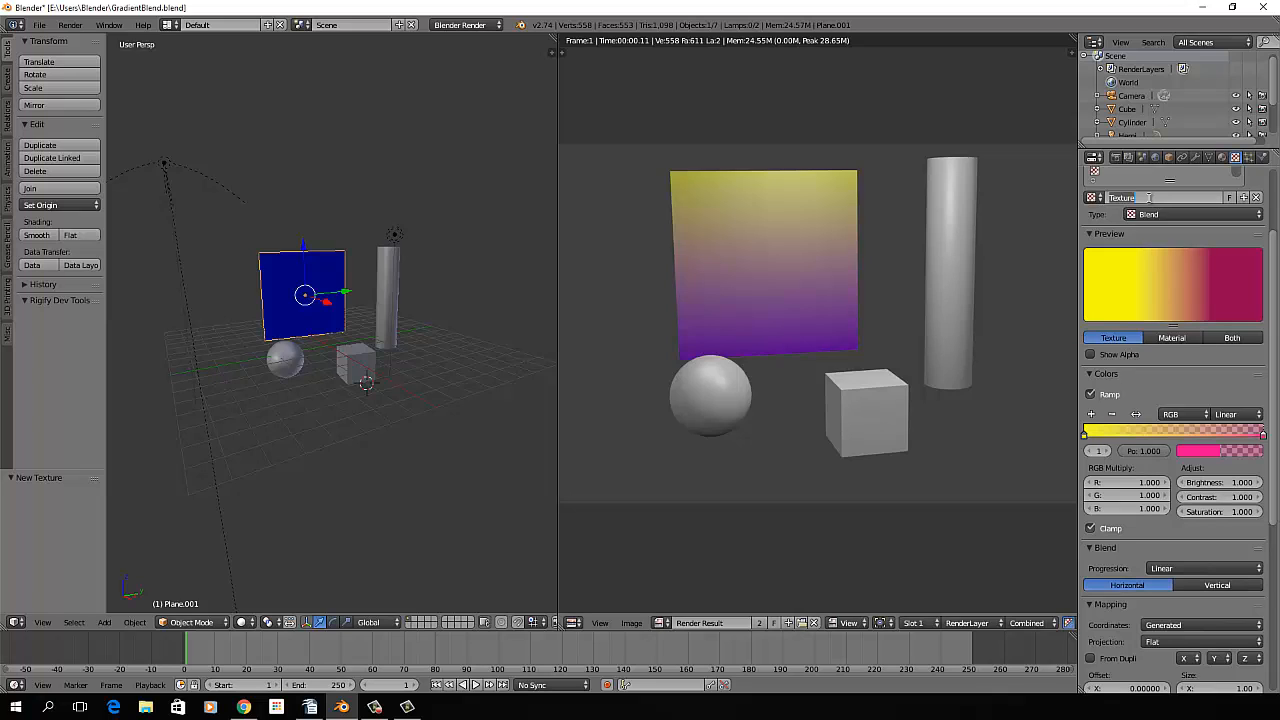
type("MagentaGold")
key("Return")
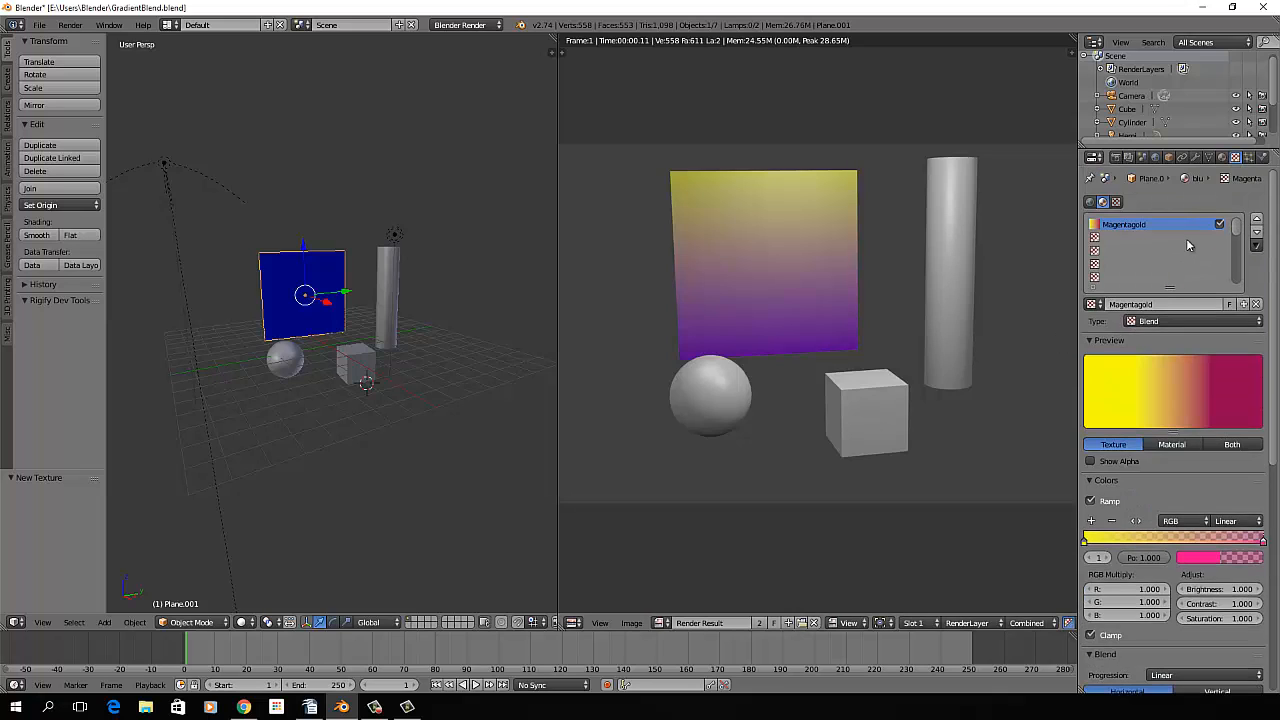
Examine the material and texture nested under Plane.001 in the outliner, then collapse its hierarchy.
scroll(1169, 113, "down", 2)
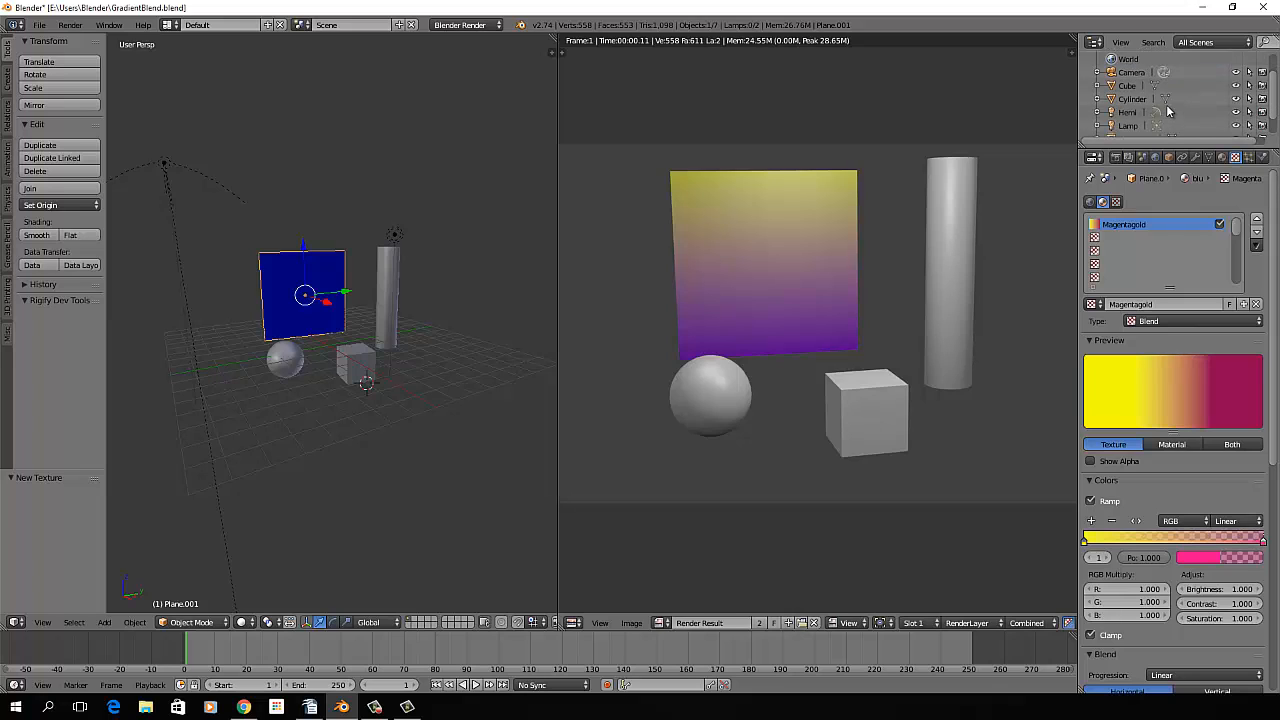
scroll(1169, 113, "down", 2)
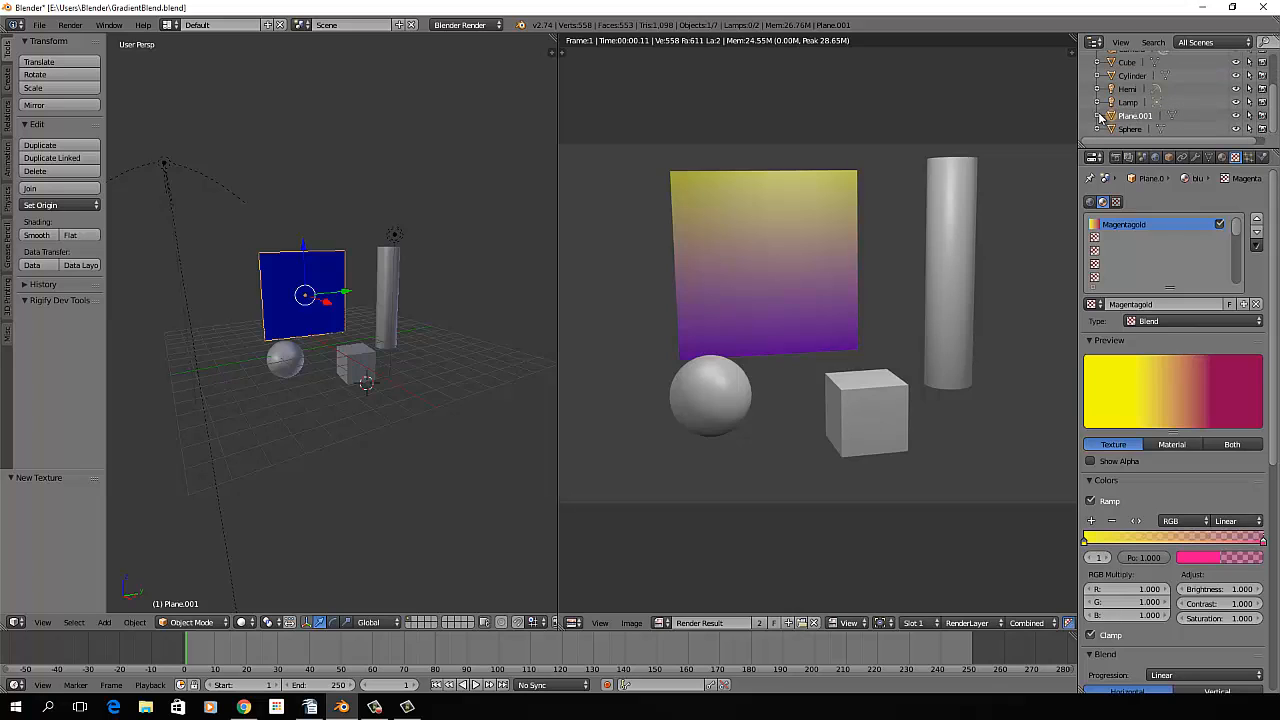
scroll(1138, 118, "down", 1)
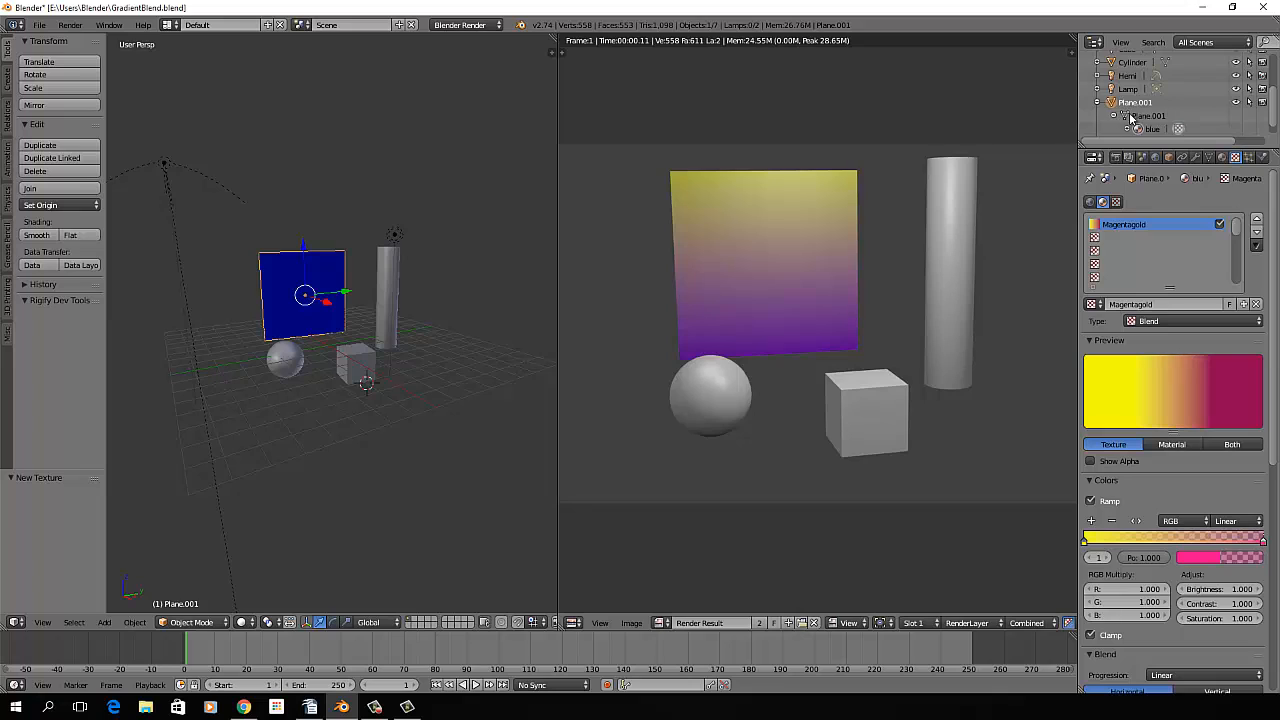
scroll(1168, 108, "down", 1)
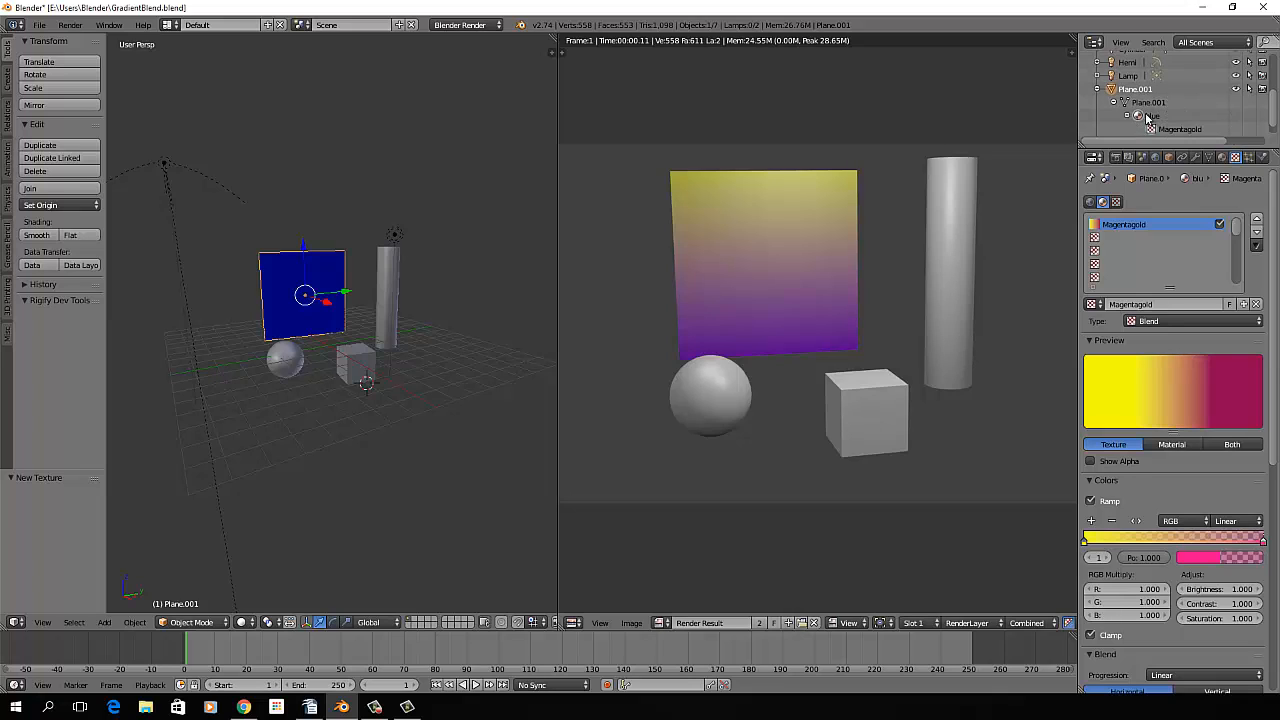
scroll(1168, 112, "down", 1)
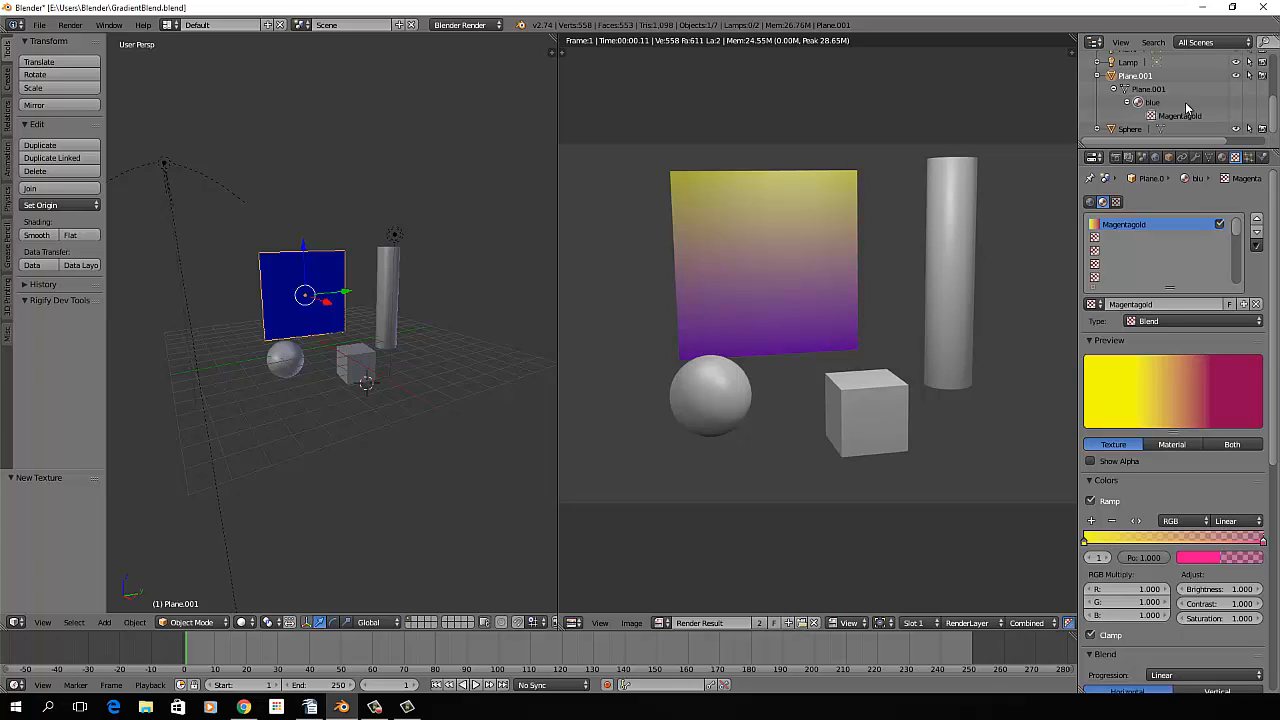
left_click(1097, 77)
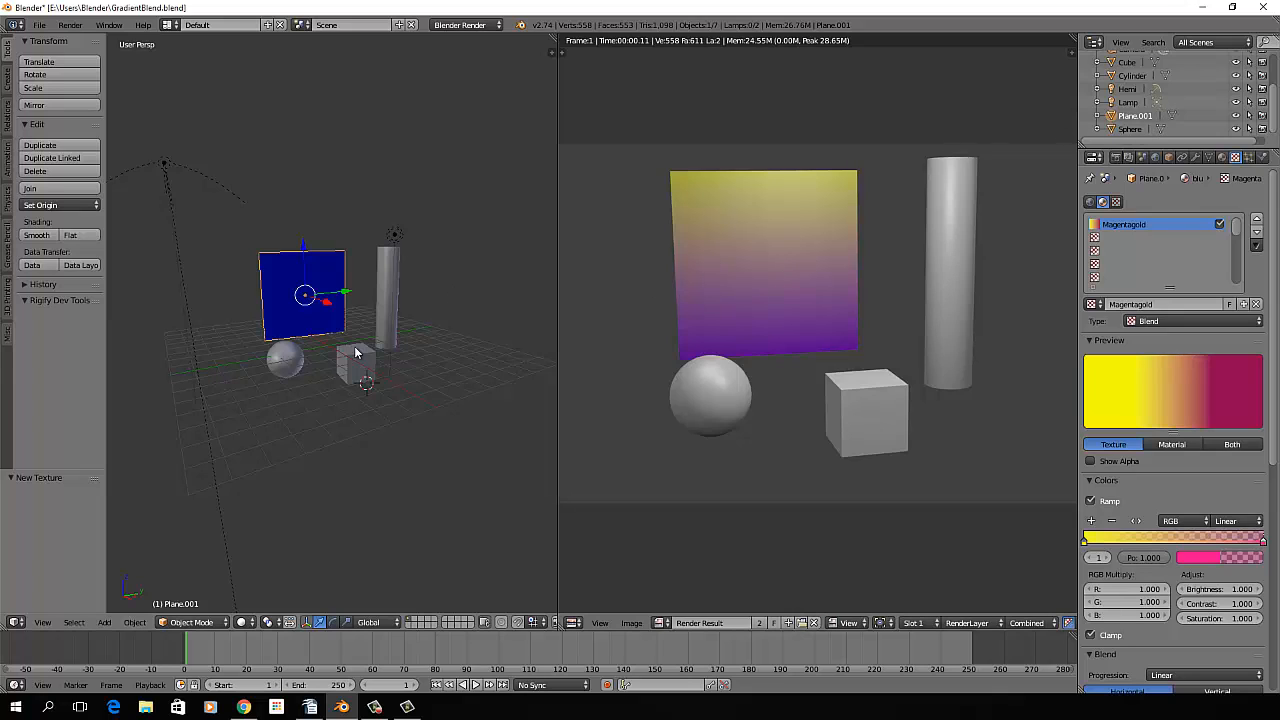
Select the sphere and add a new material to it.
right_click(300, 360)
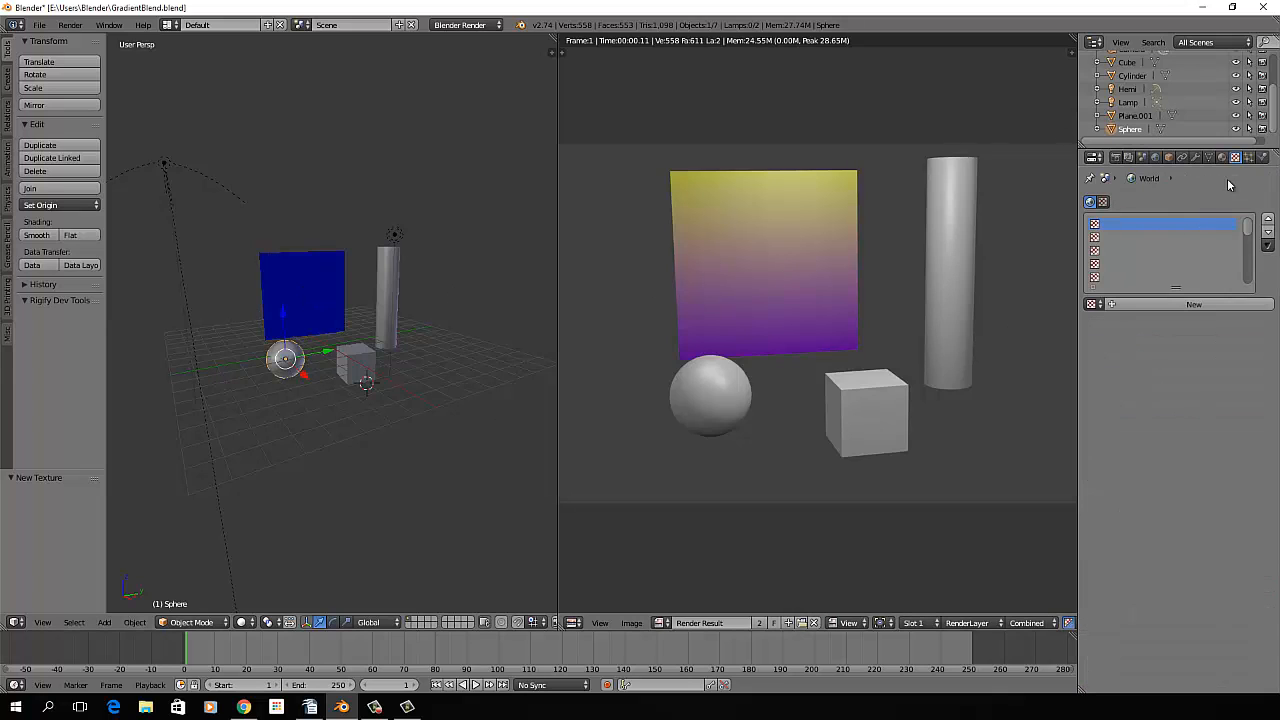
left_click(1223, 157)
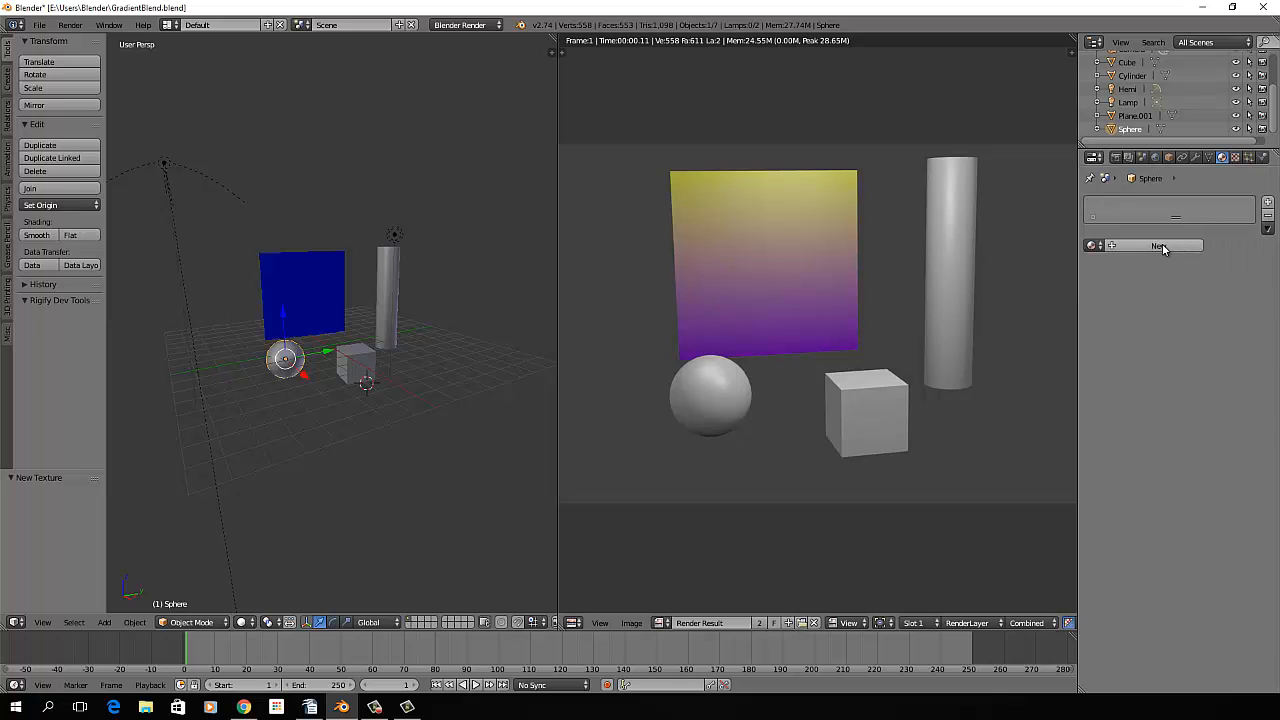
left_click(1161, 246)
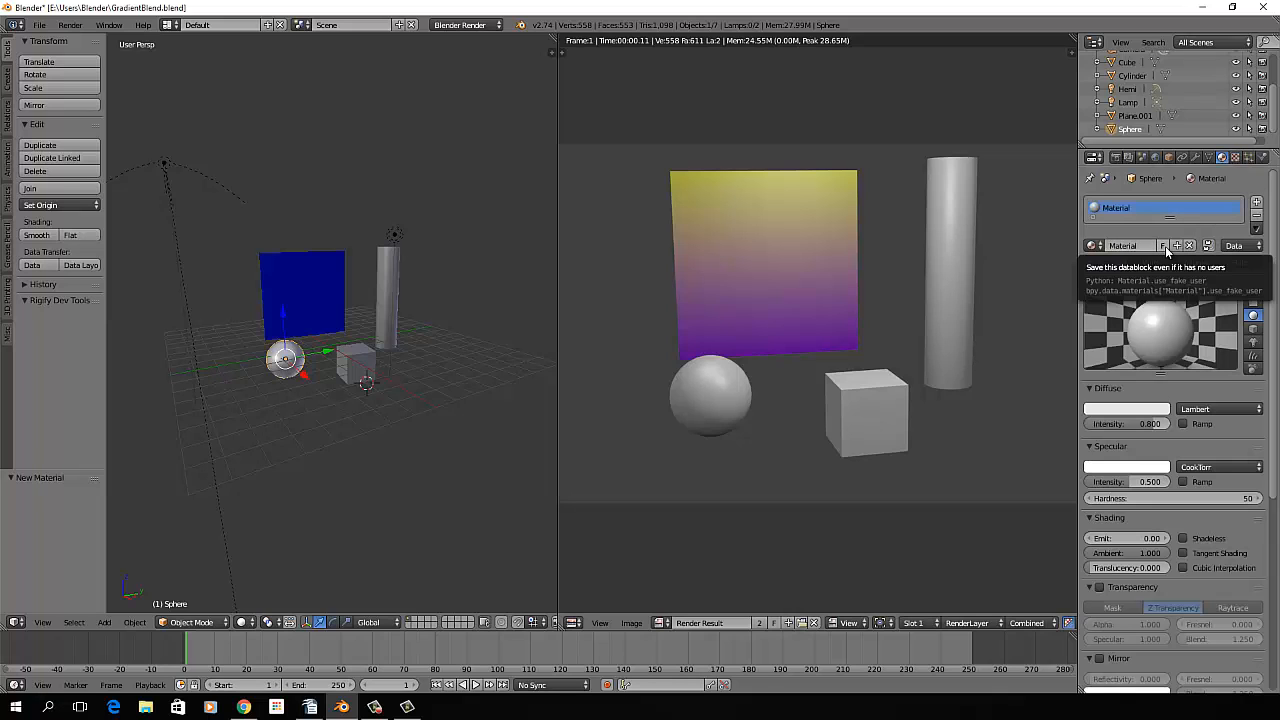
Rename the sphere's new material as redgreenblue.
left_click(1136, 245)
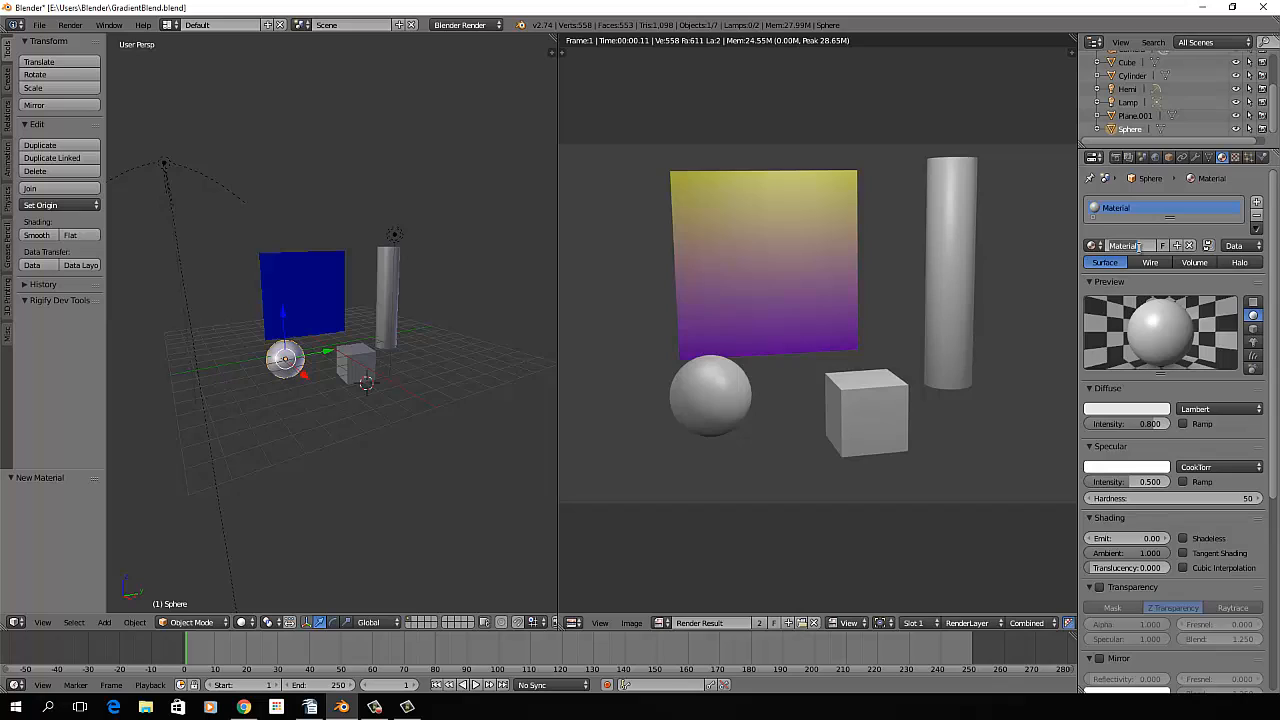
type("redgreenblue")
key("Return")
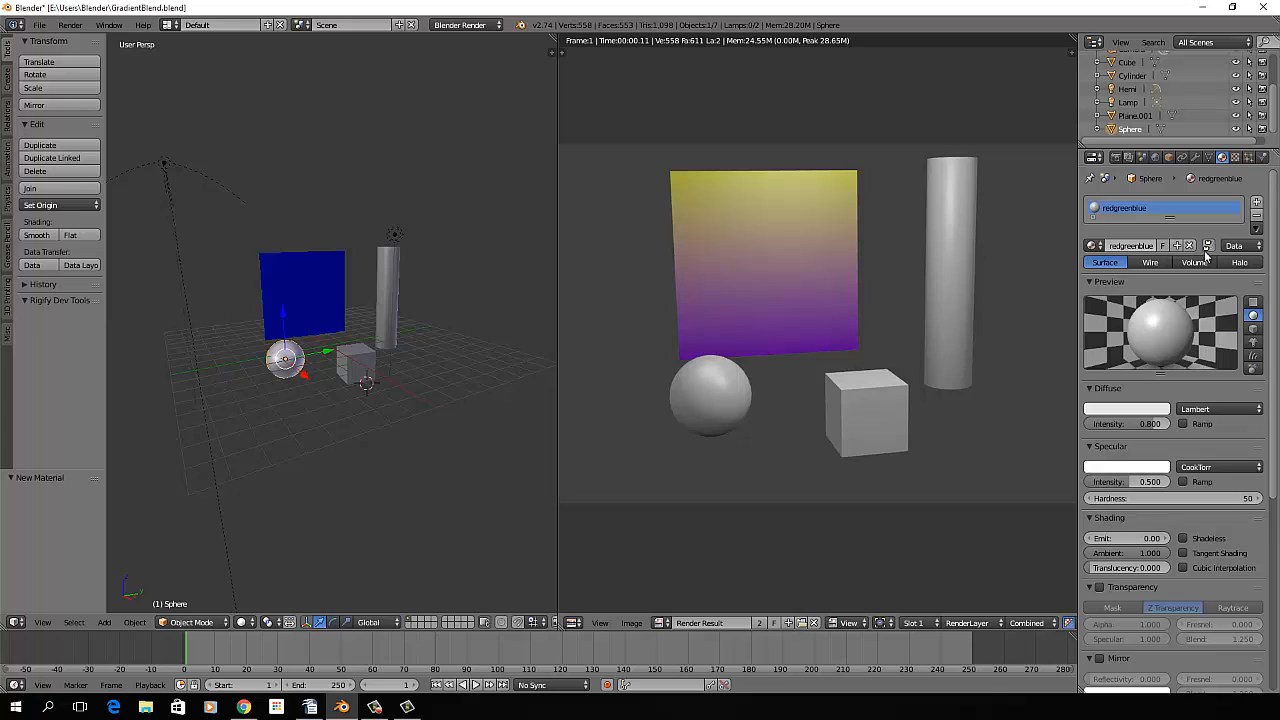
Add a new Blend texture to the sphere's redgreenblue material and name it tricolor.
left_click(1235, 157)
left_click(1168, 304)
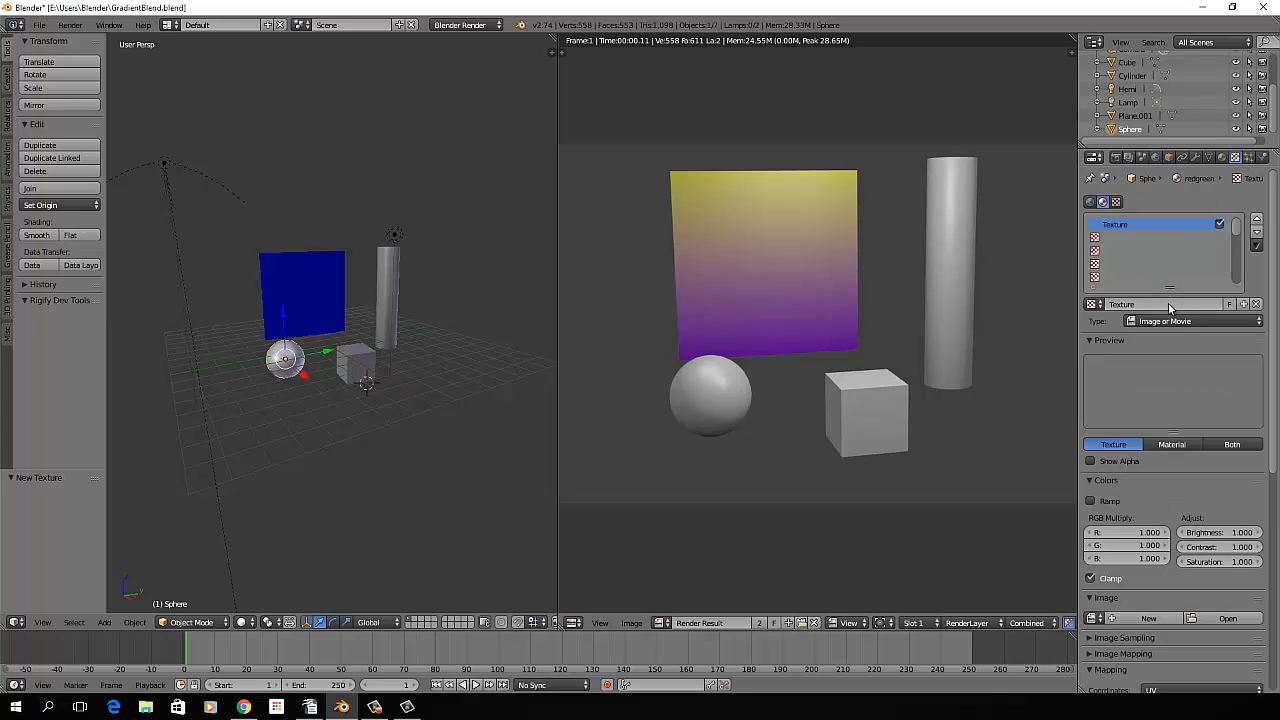
left_click(1211, 326)
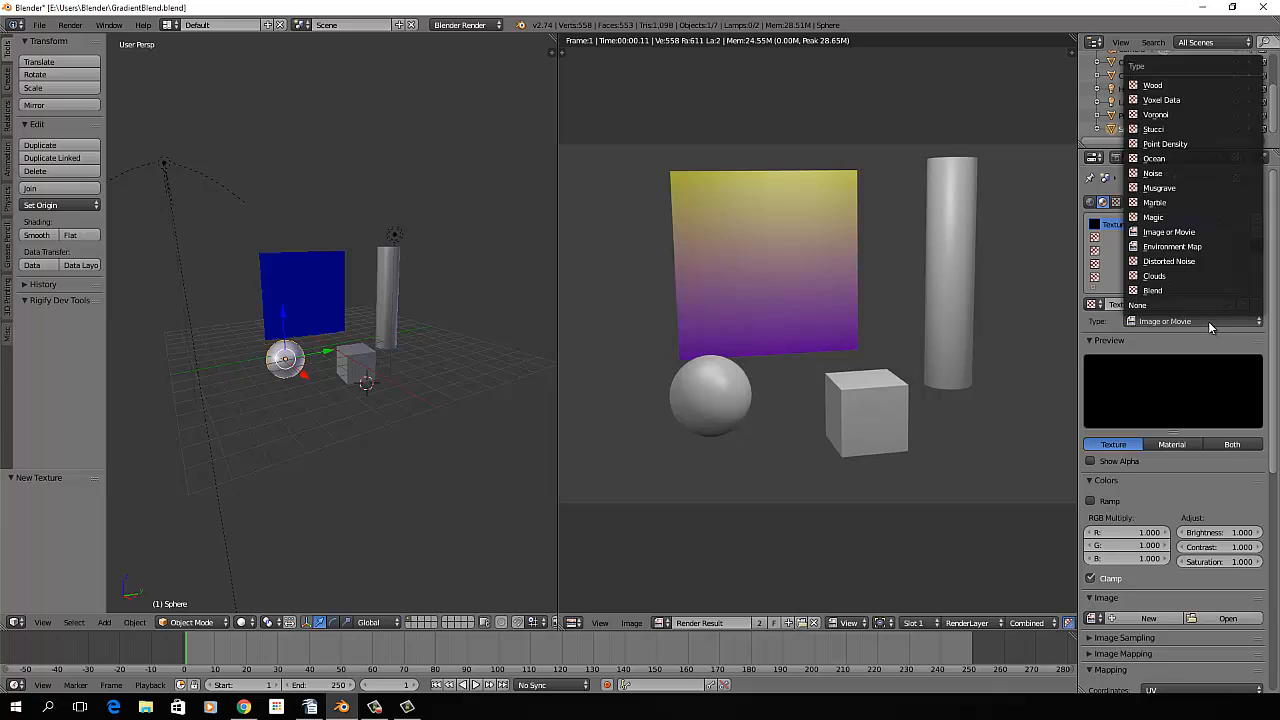
left_click(1197, 288)
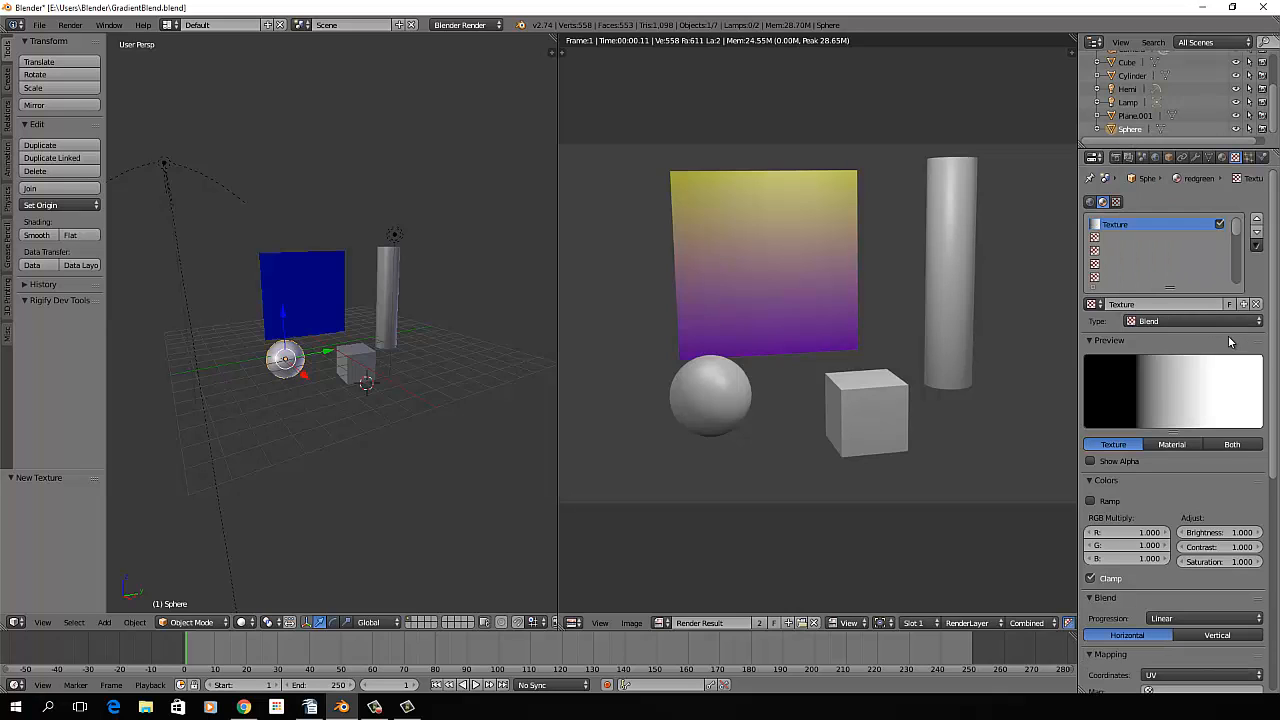
left_click(1151, 303)
key("BackSpace")
type("tricolor")
key("Return")
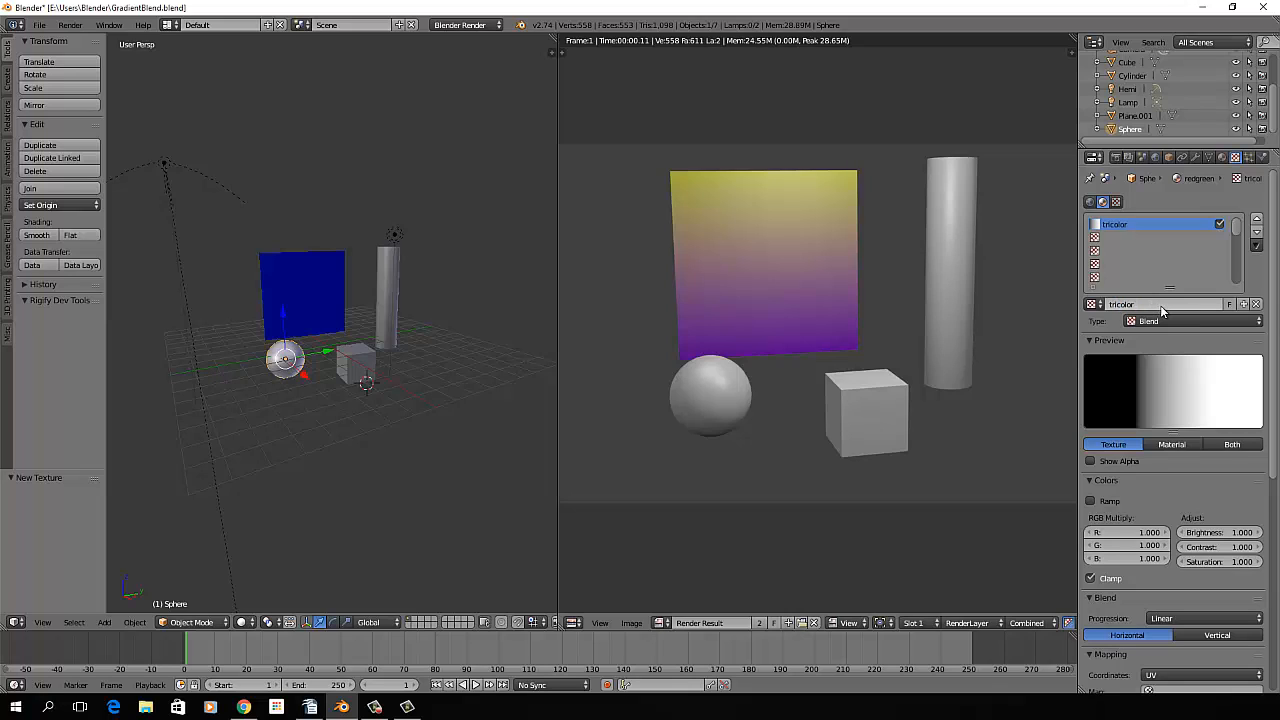
Enable the color ramp on the tricolor texture and make its start stop an opaque blue.
left_click(1091, 501)
scroll(1180, 472, "down", 2)
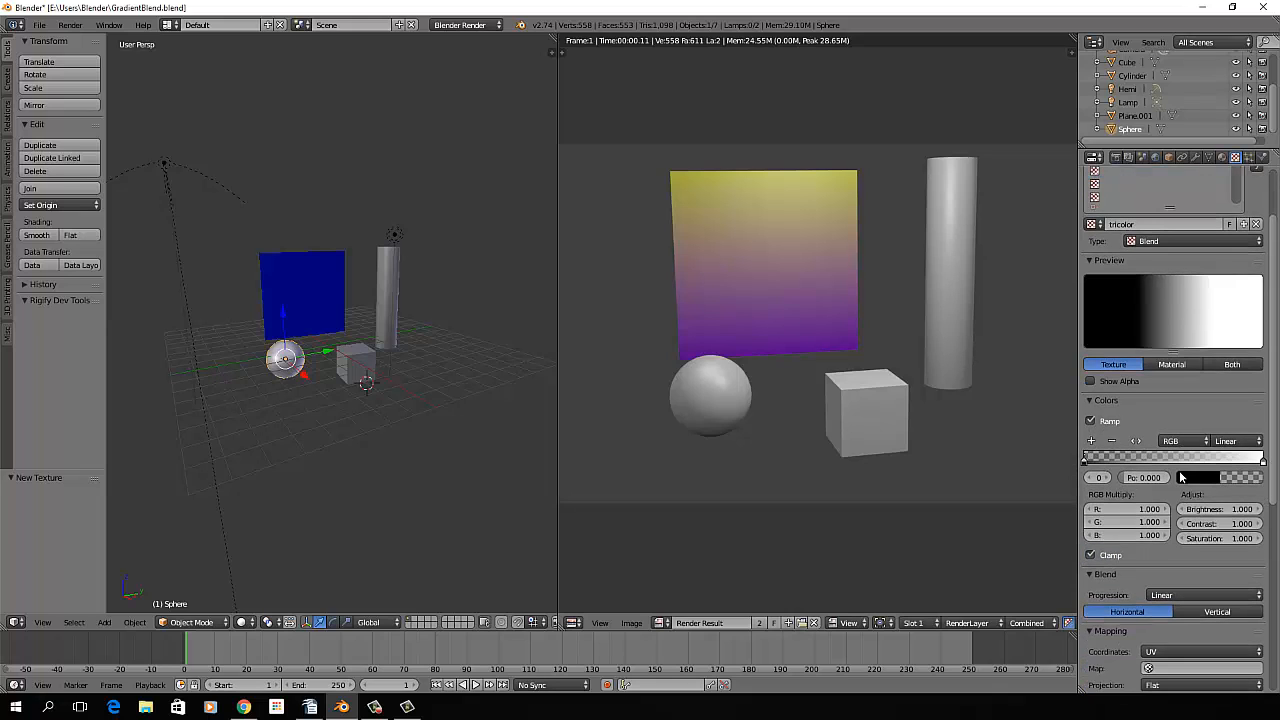
scroll(1182, 477, "down", 1)
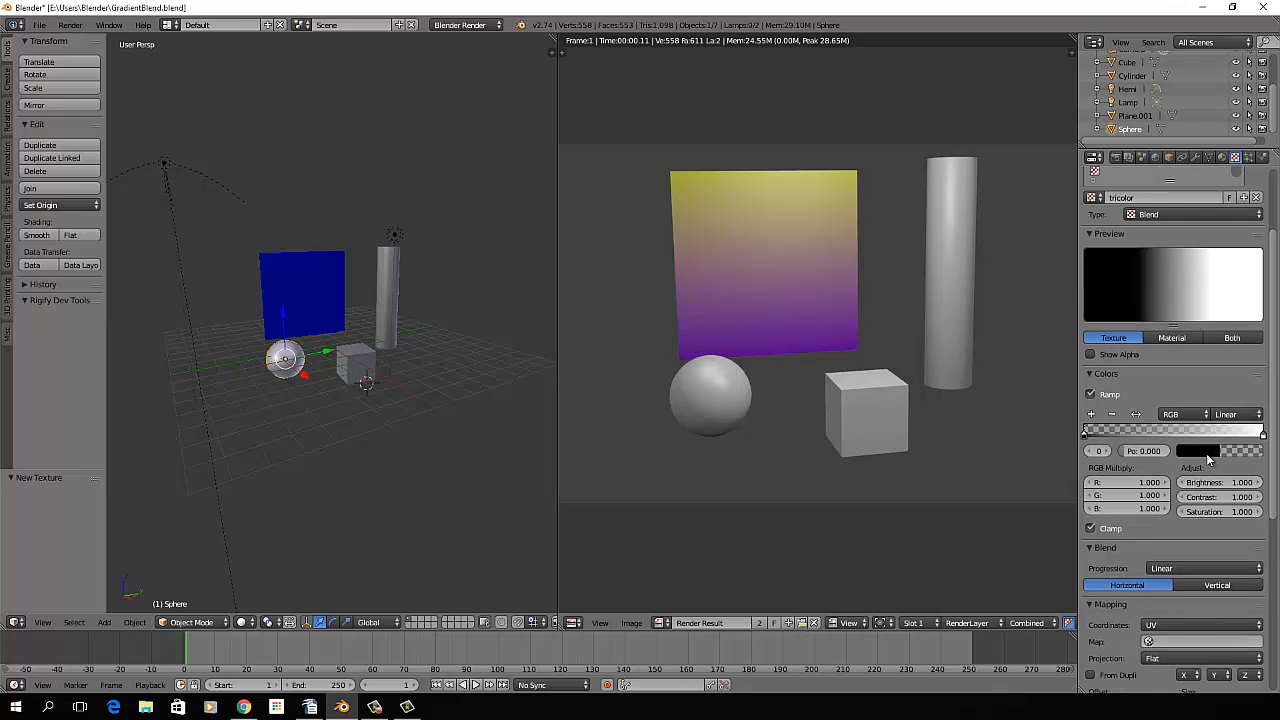
left_click(1208, 455)
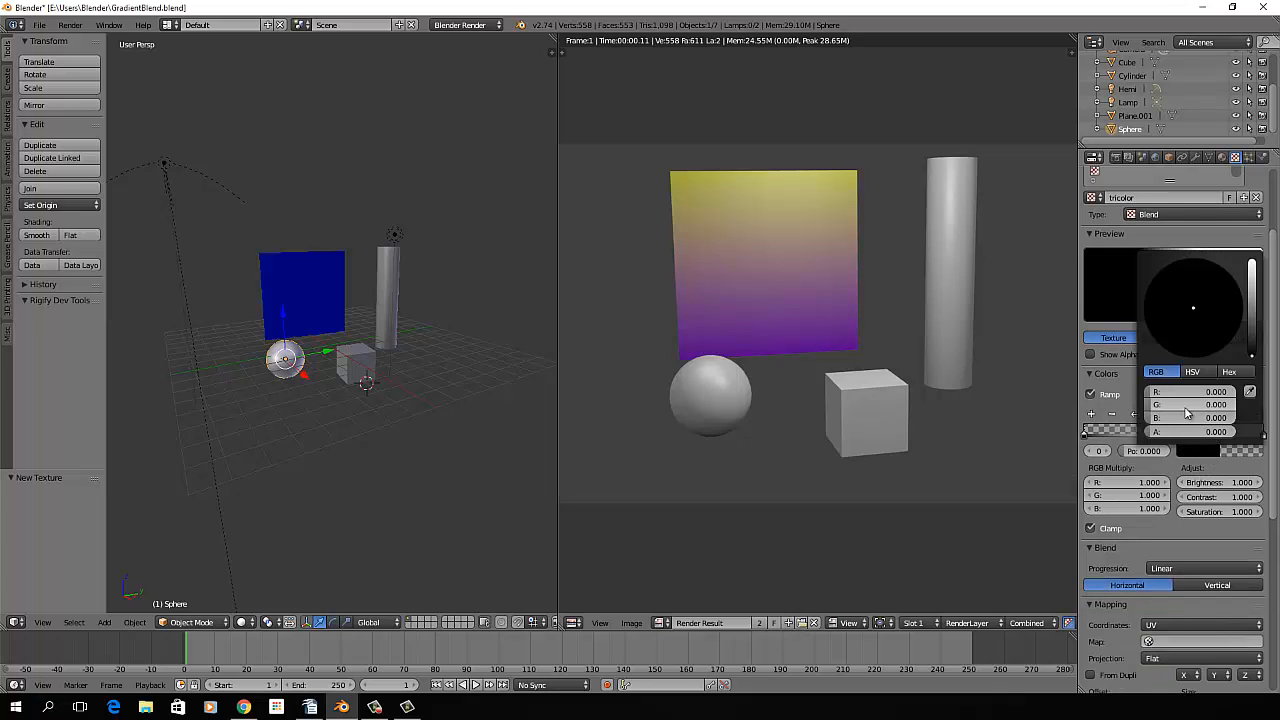
left_click_drag(1151, 419, 1247, 437)
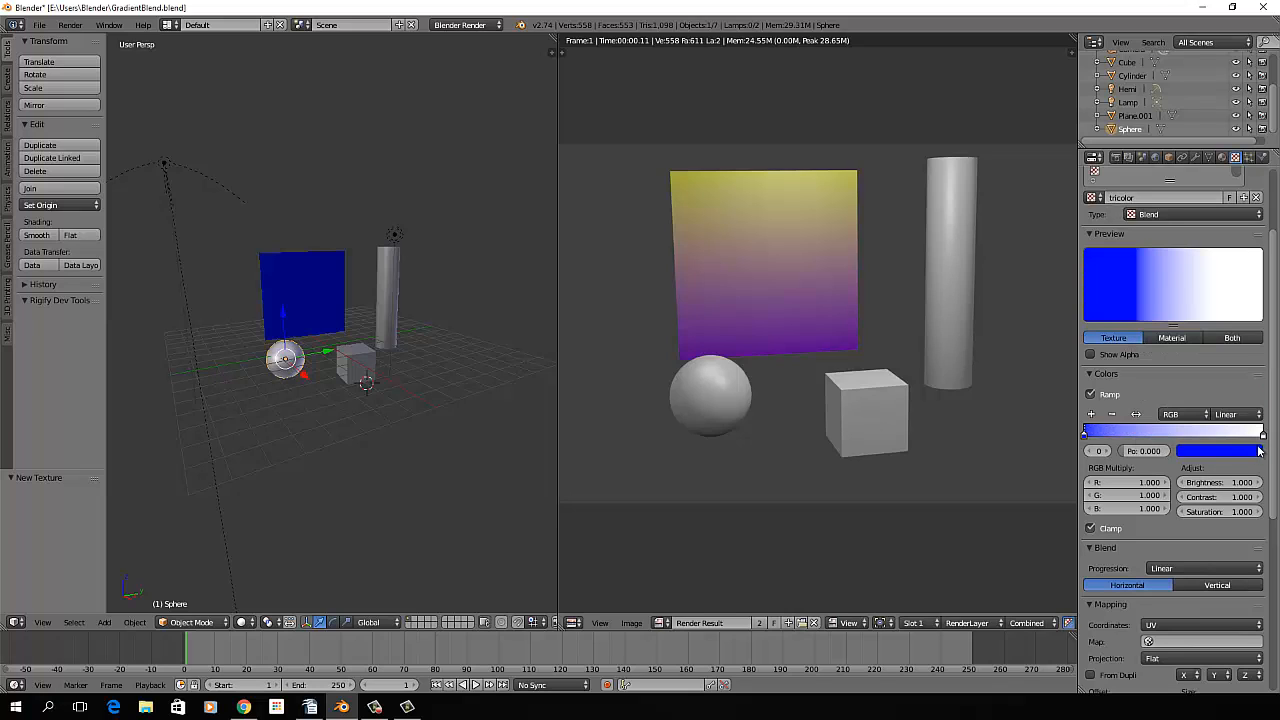
Change the ramp's white end stop to red by lowering its green and blue values to zero.
left_click(1263, 436)
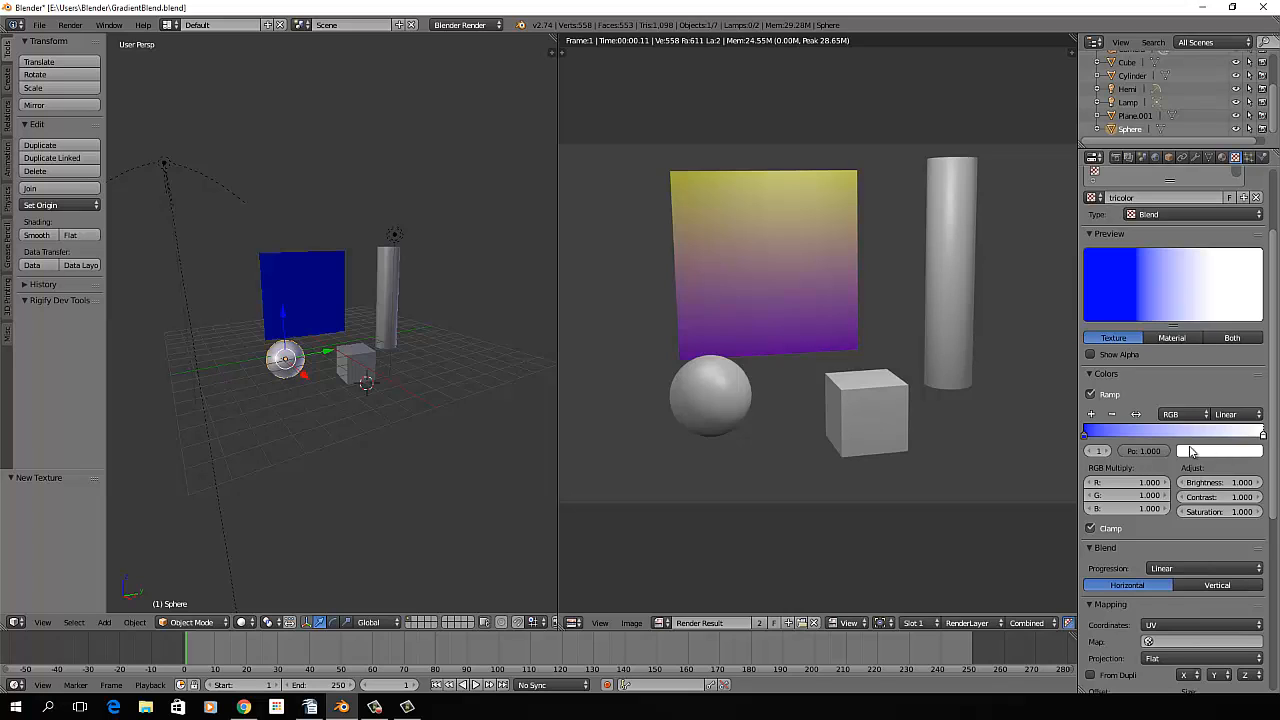
left_click(1097, 452)
left_click(1218, 455)
left_click(1217, 452)
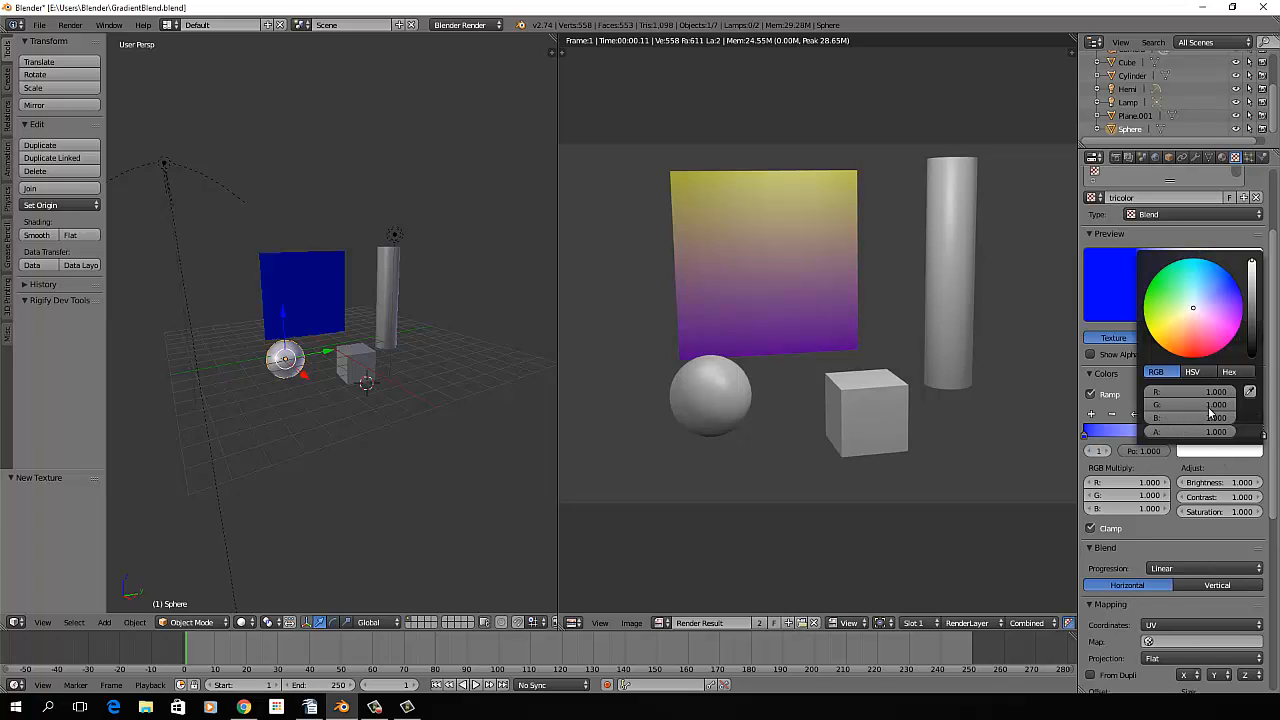
left_click_drag(1226, 406, 1116, 405)
left_click_drag(1230, 420, 1105, 422)
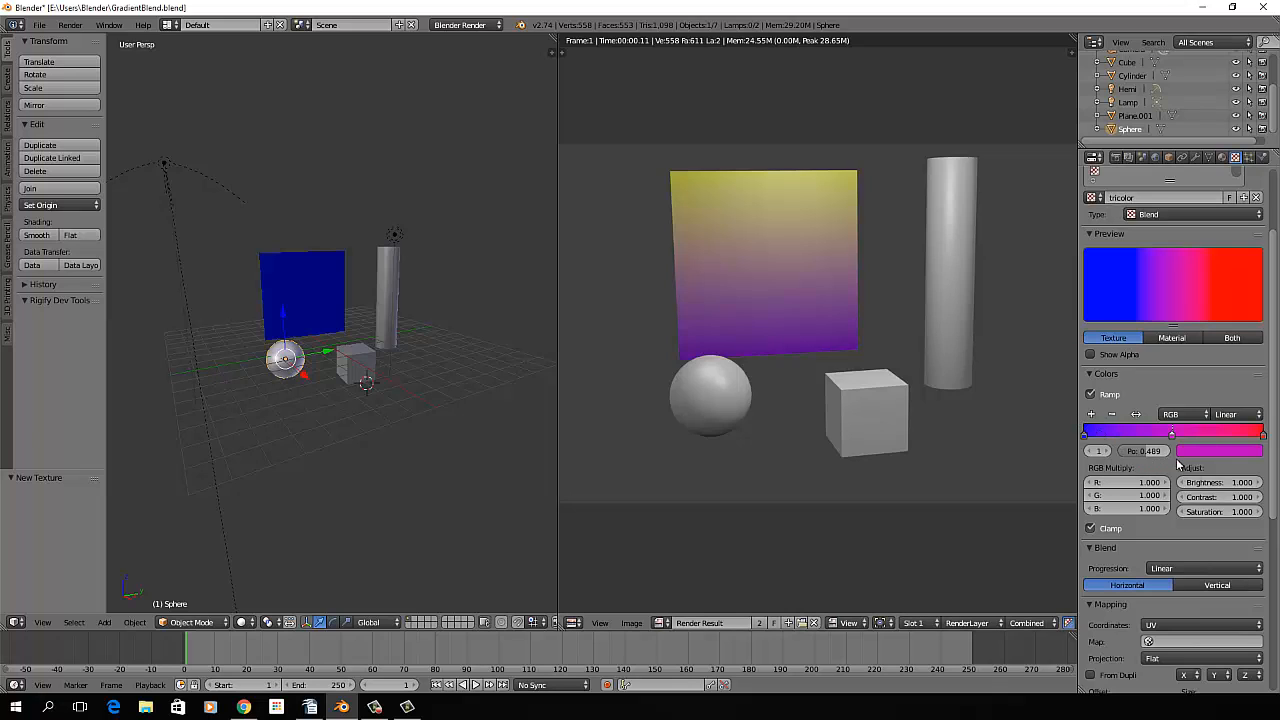
Add a middle stop to the ramp, color it green and set its position to 0.5.
left_click(1211, 453)
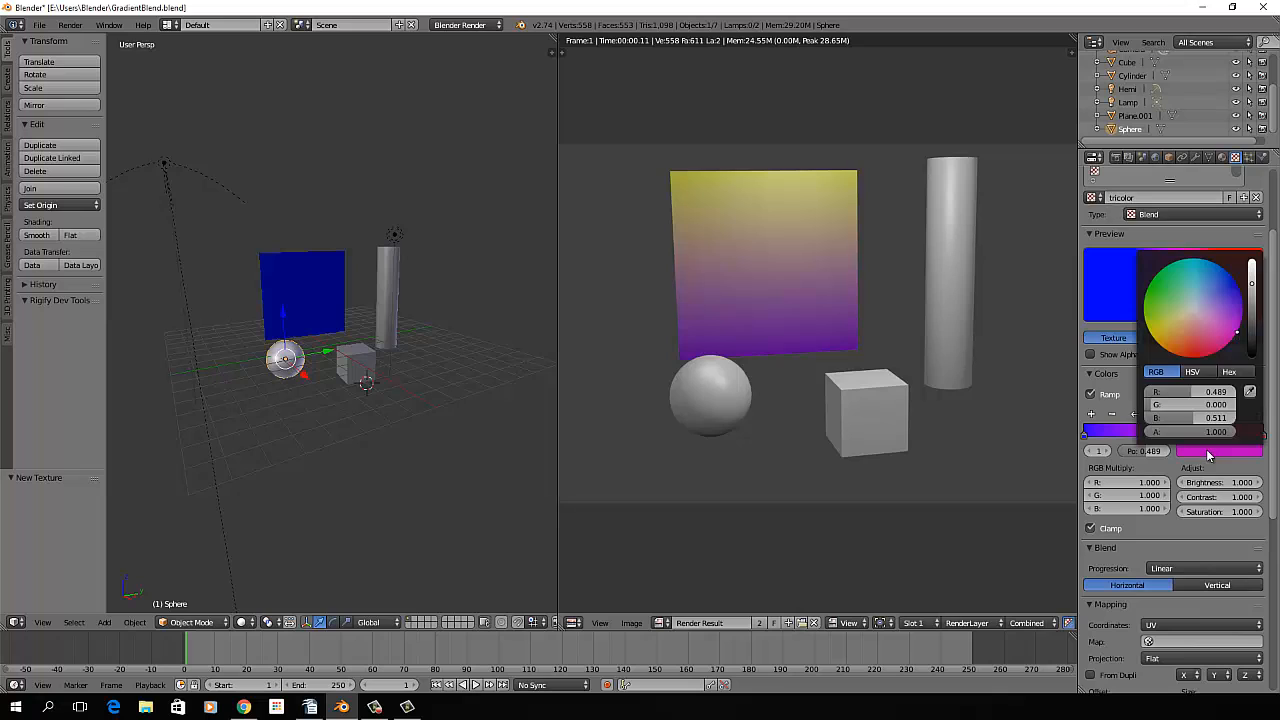
left_click_drag(1166, 298, 1150, 286)
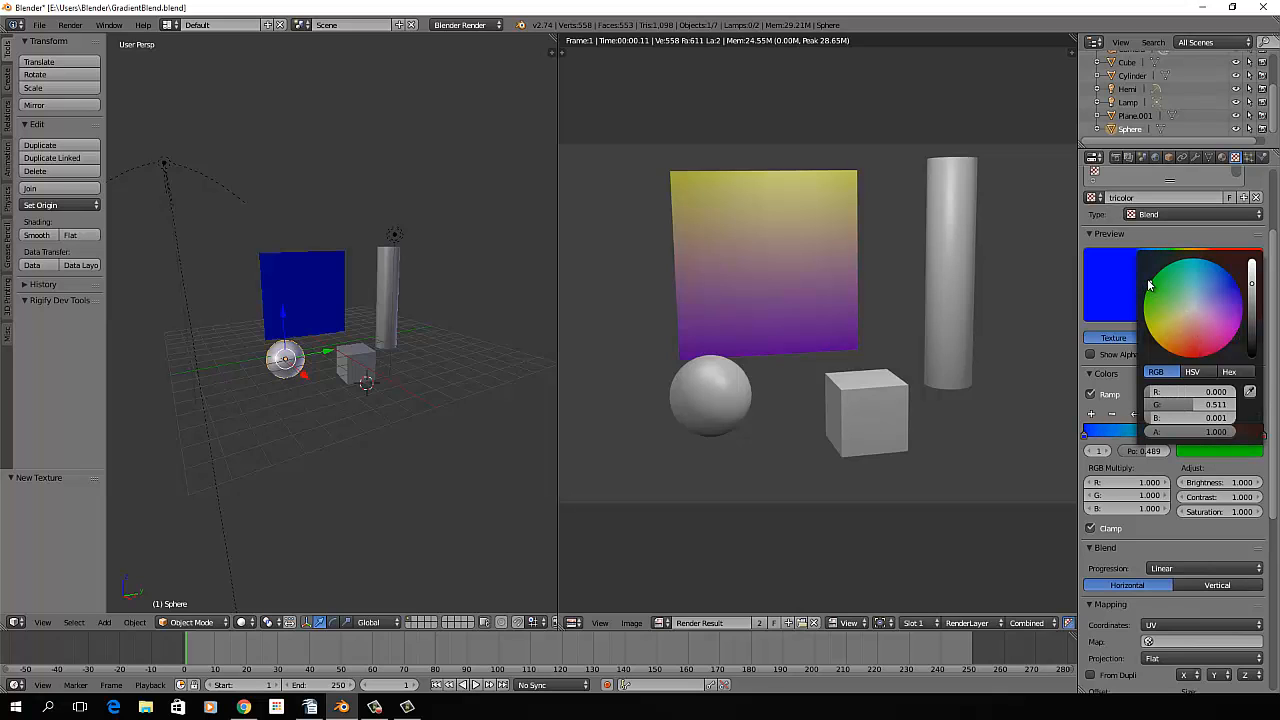
left_click(1134, 449)
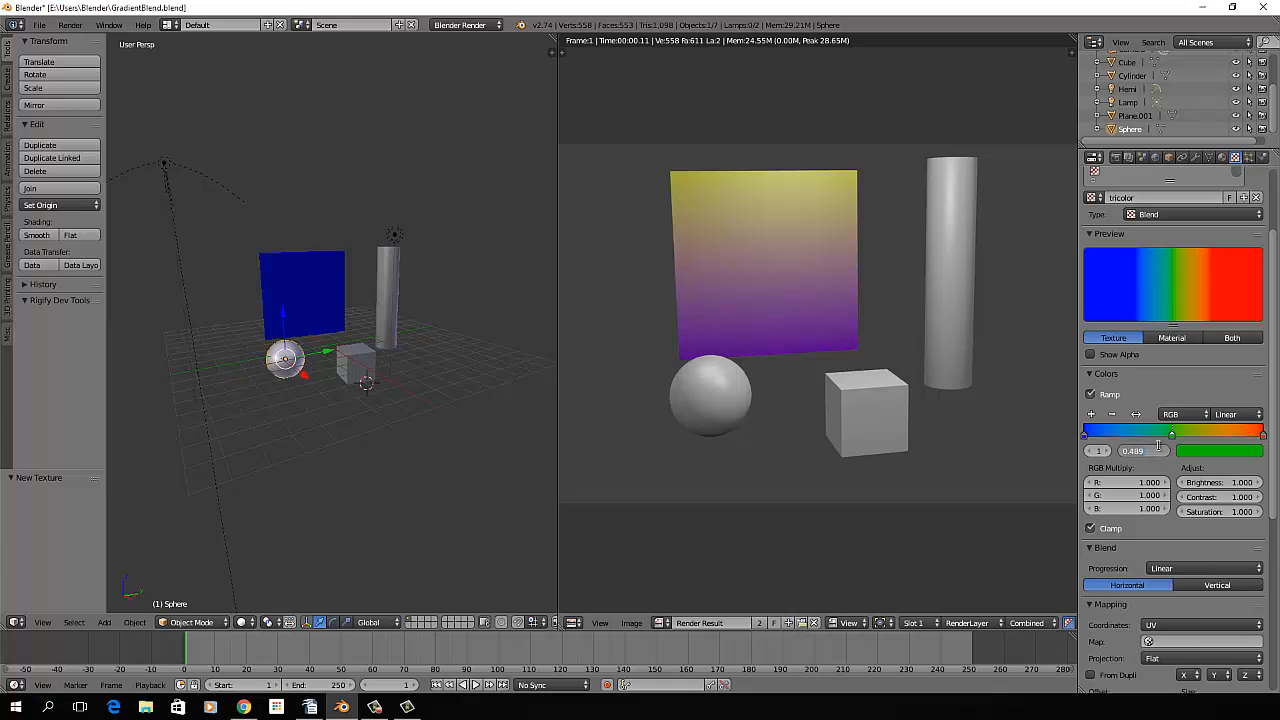
type("0.5")
key("Return")
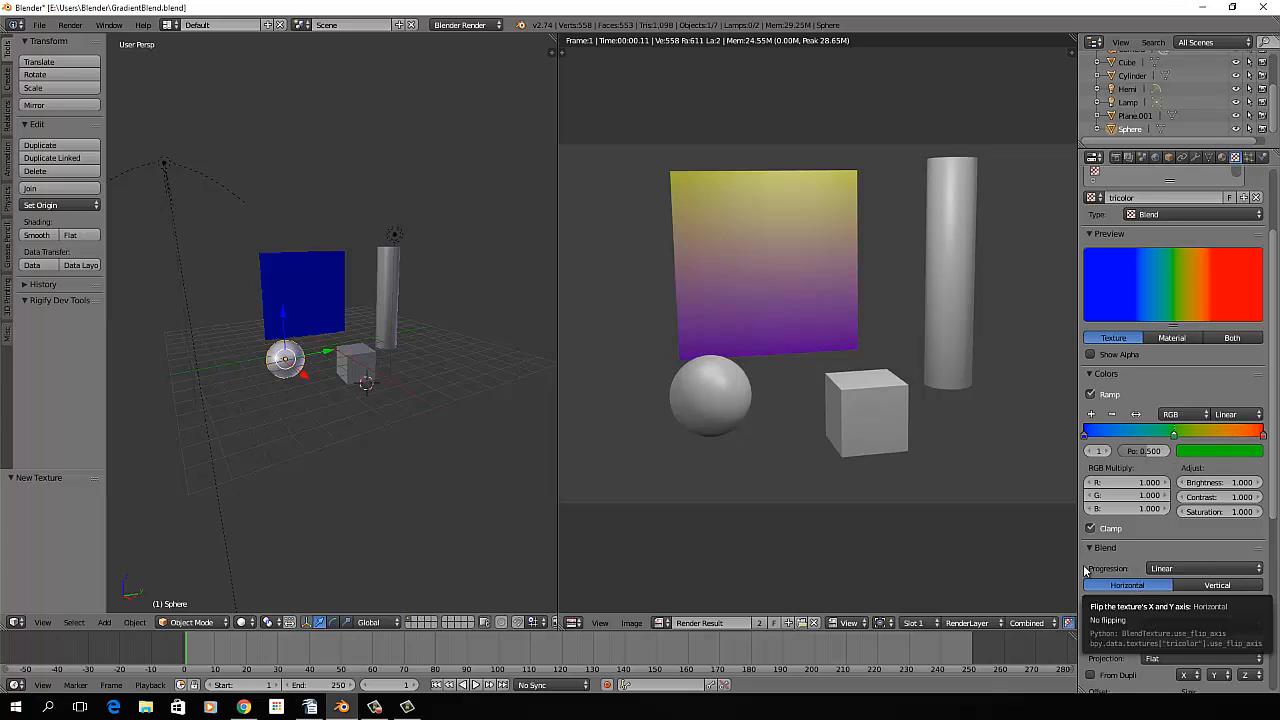
Set the tricolor texture's mapping coordinates to Generated and render the scene.
scroll(1115, 513, "down", 3)
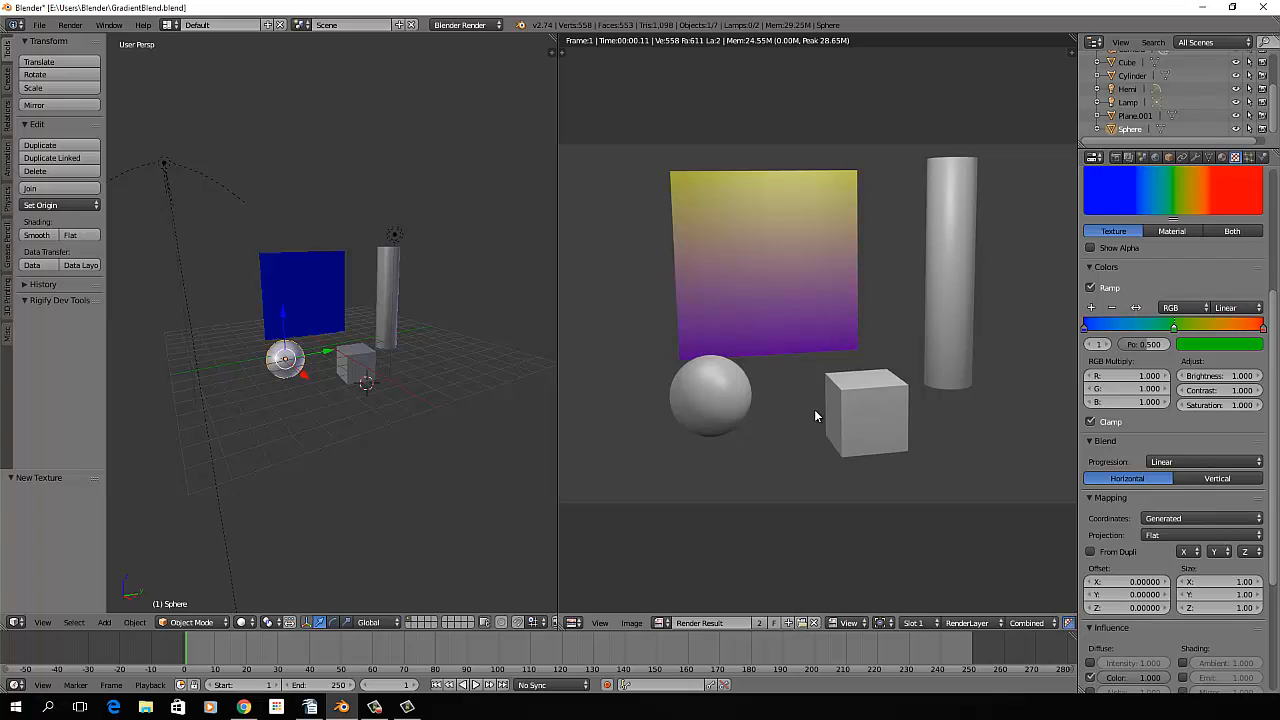
key("F12")
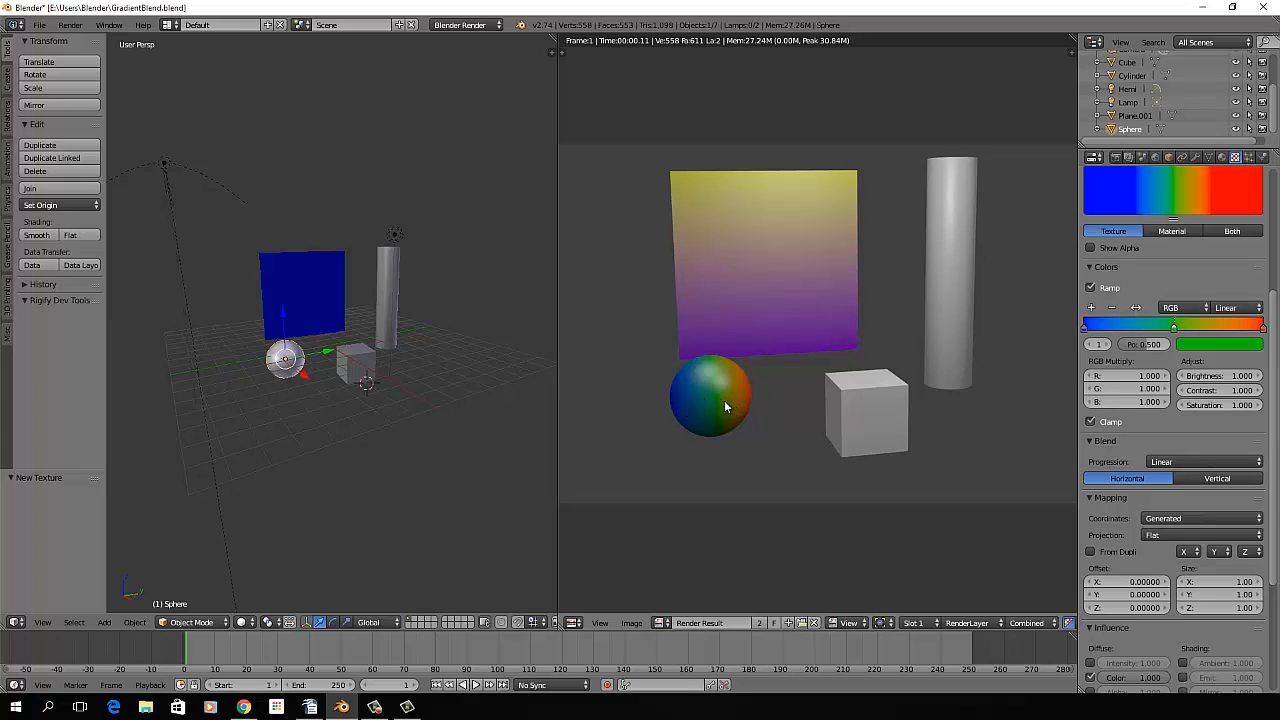
Try the Sphere projection for the tricolor texture's mapping, and return the projection to Flat.
left_click(1172, 535)
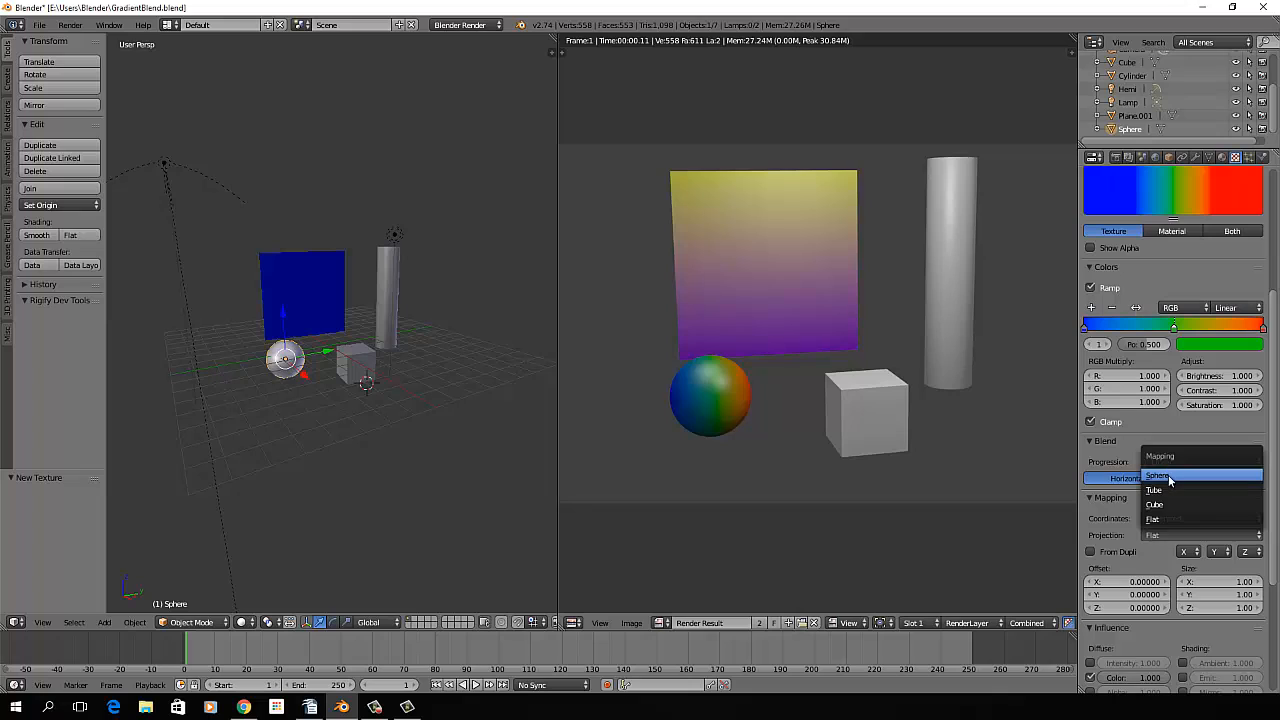
left_click(1168, 475)
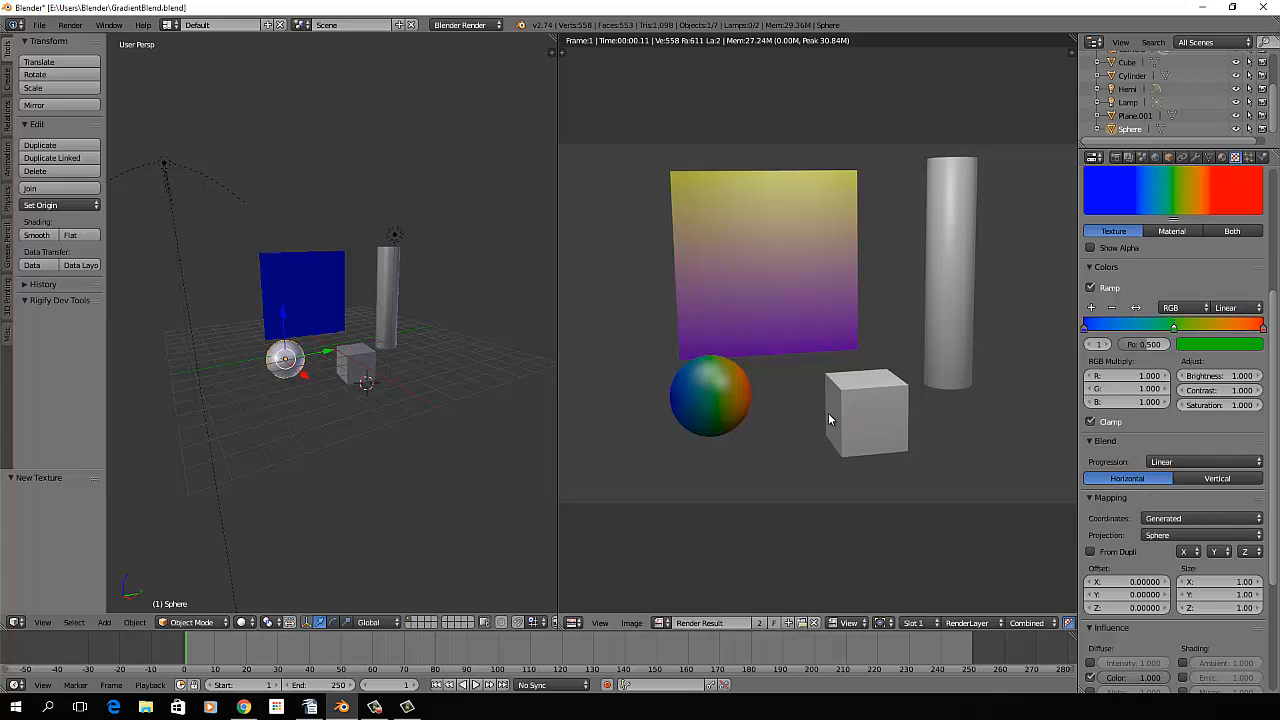
left_click(1197, 535)
left_click(1158, 520)
scroll(1218, 442, "down", 2)
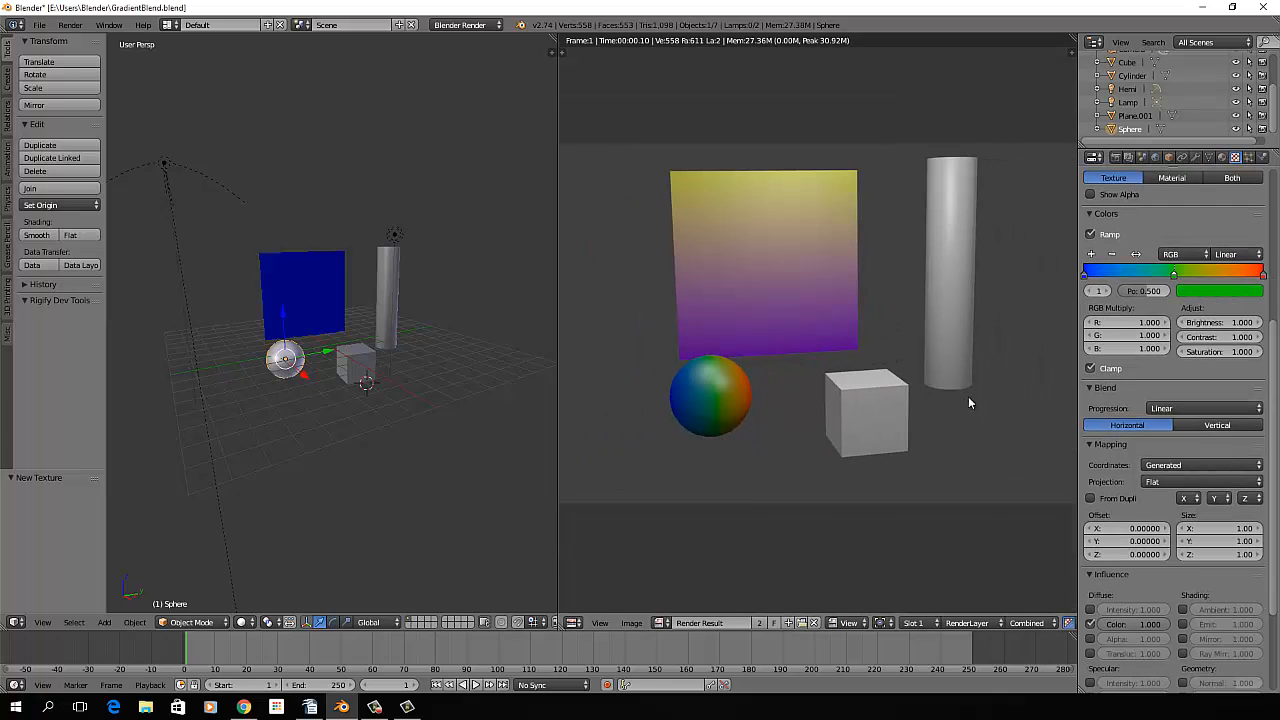
scroll(1190, 410, "up", 4)
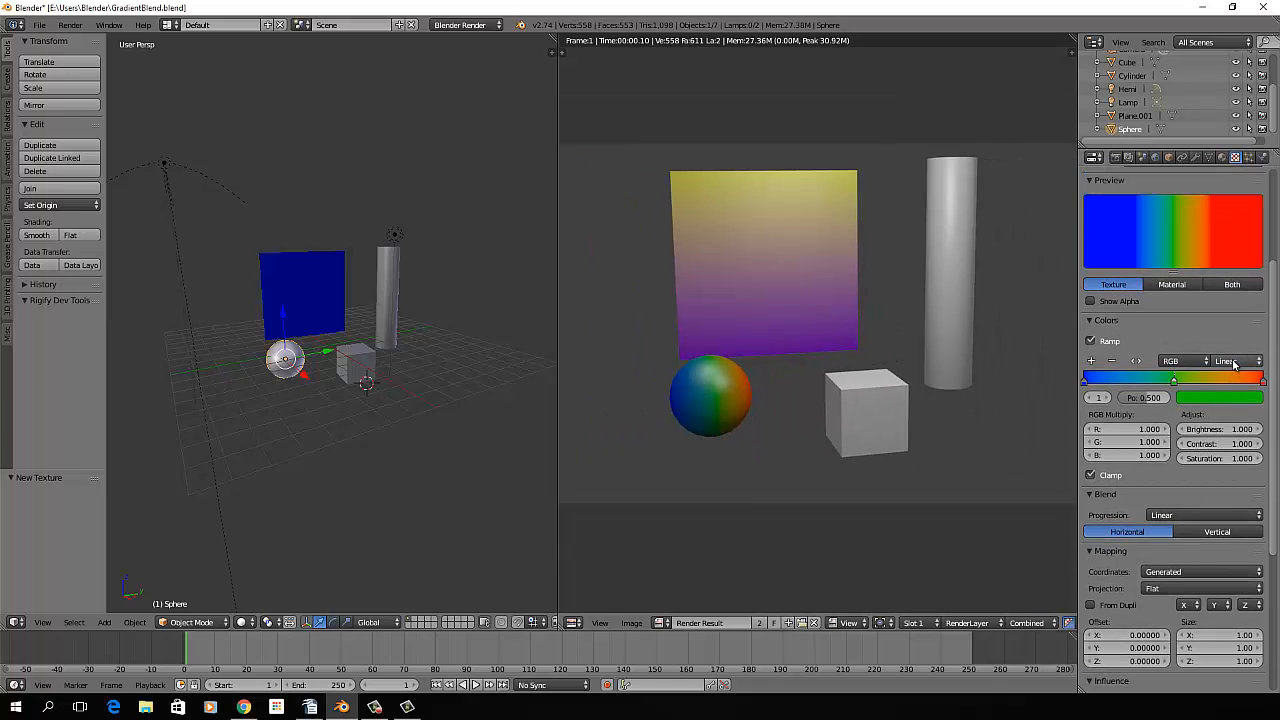
left_click(1234, 365)
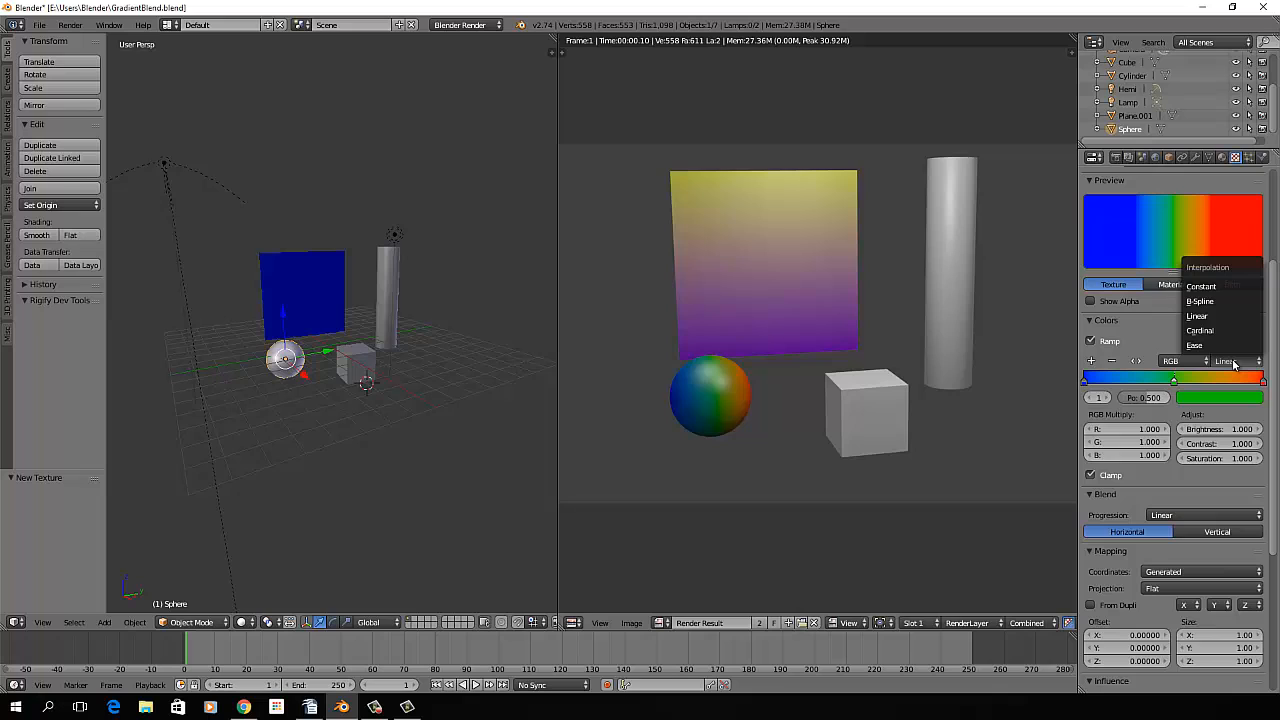
left_click(1156, 341)
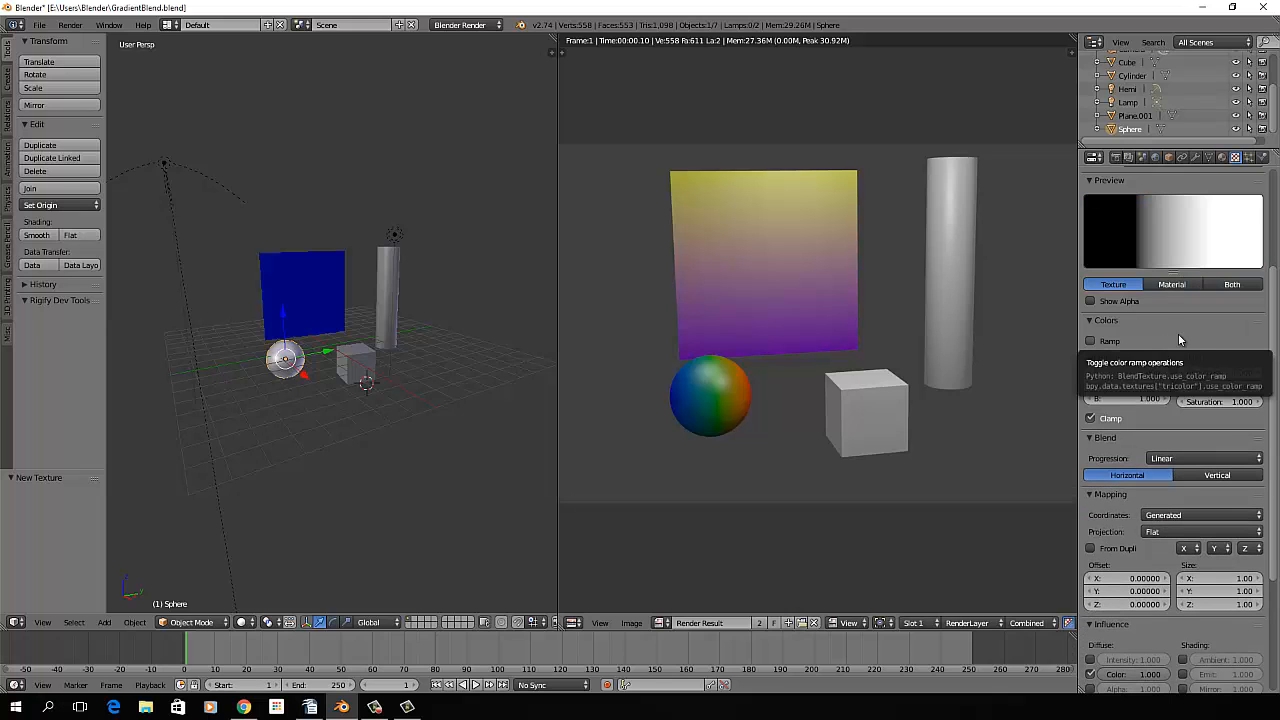
left_click(1200, 340)
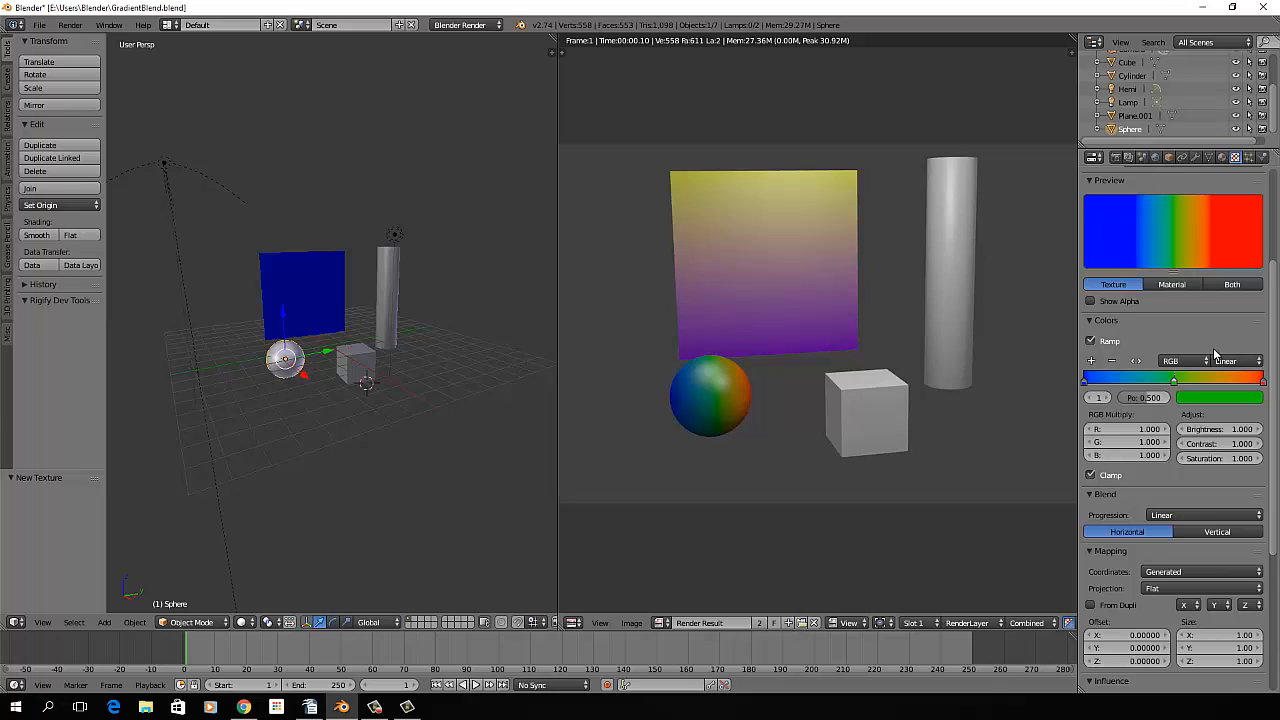
Try the Quadratic progression on the sphere's blend texture, switch it to Easing, and render each variant.
left_click(1211, 514)
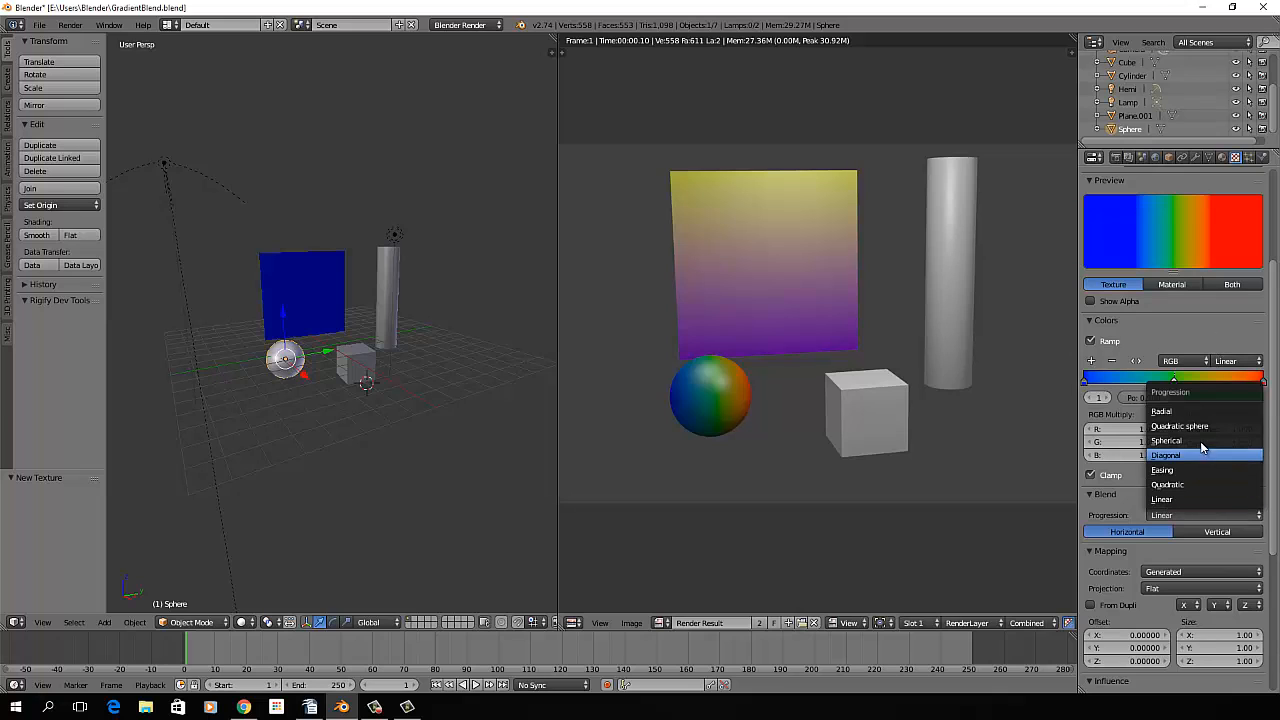
left_click(1170, 484)
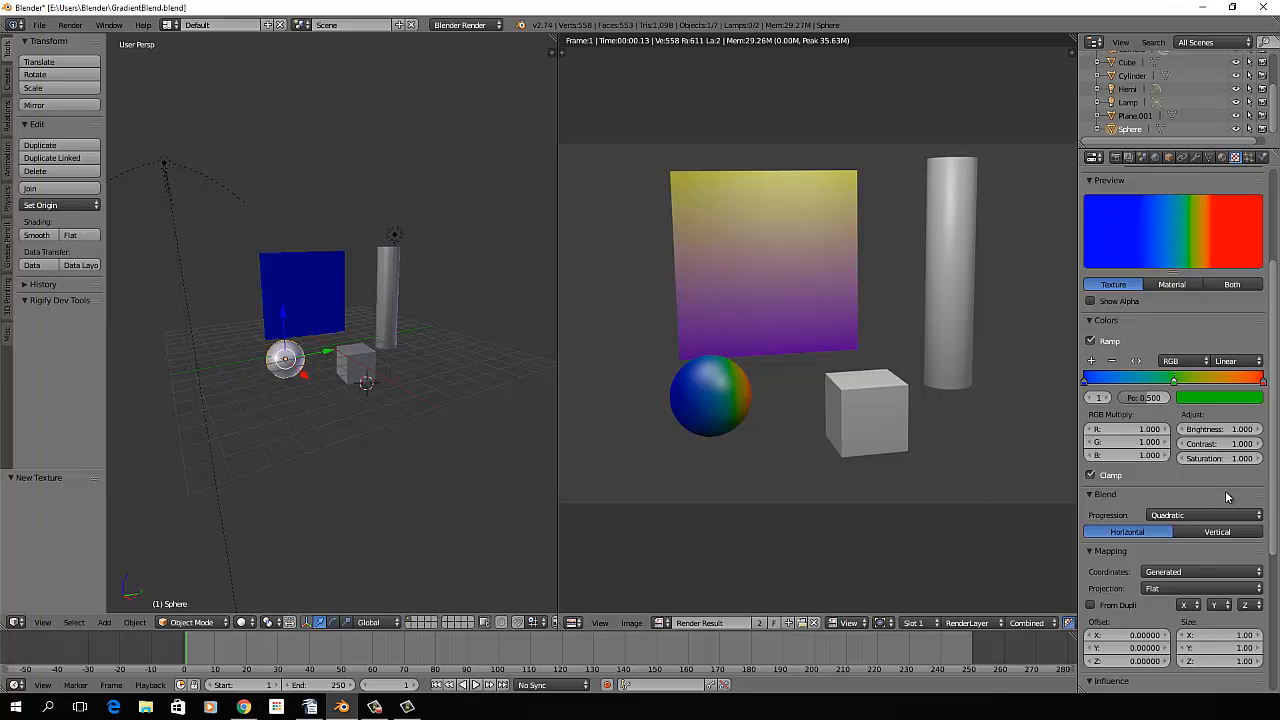
left_click(1190, 515)
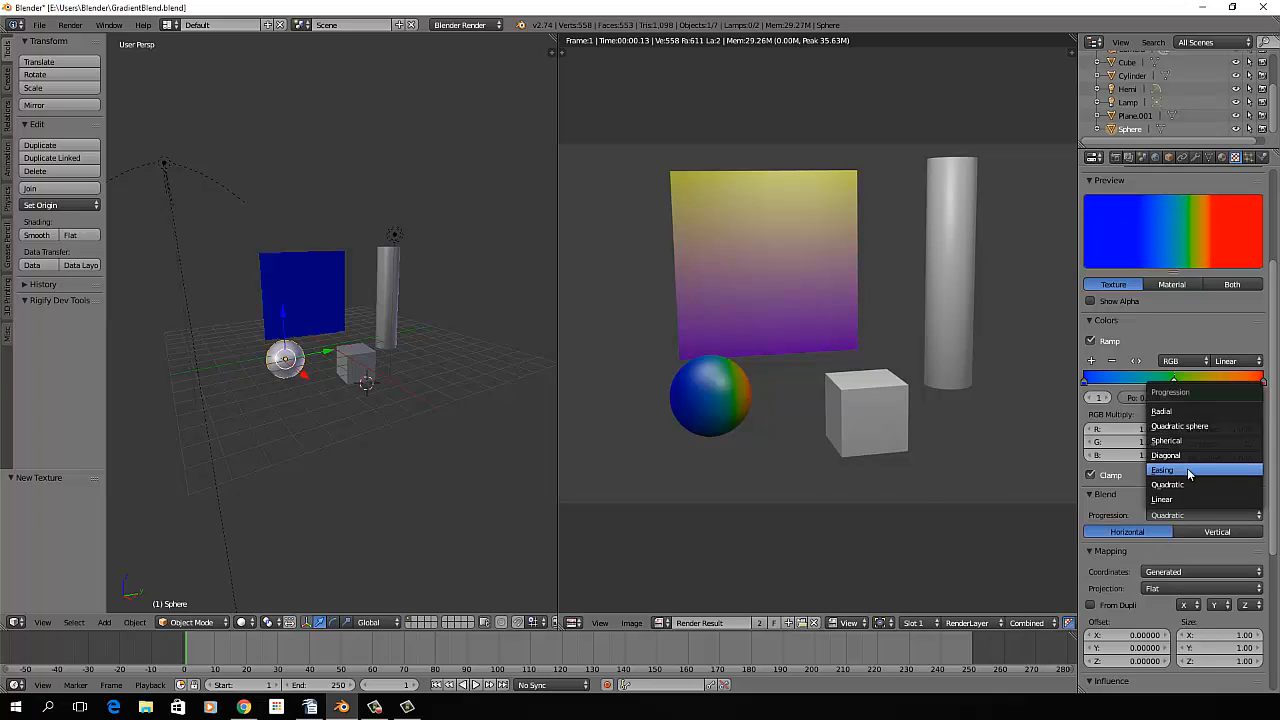
left_click(1165, 470)
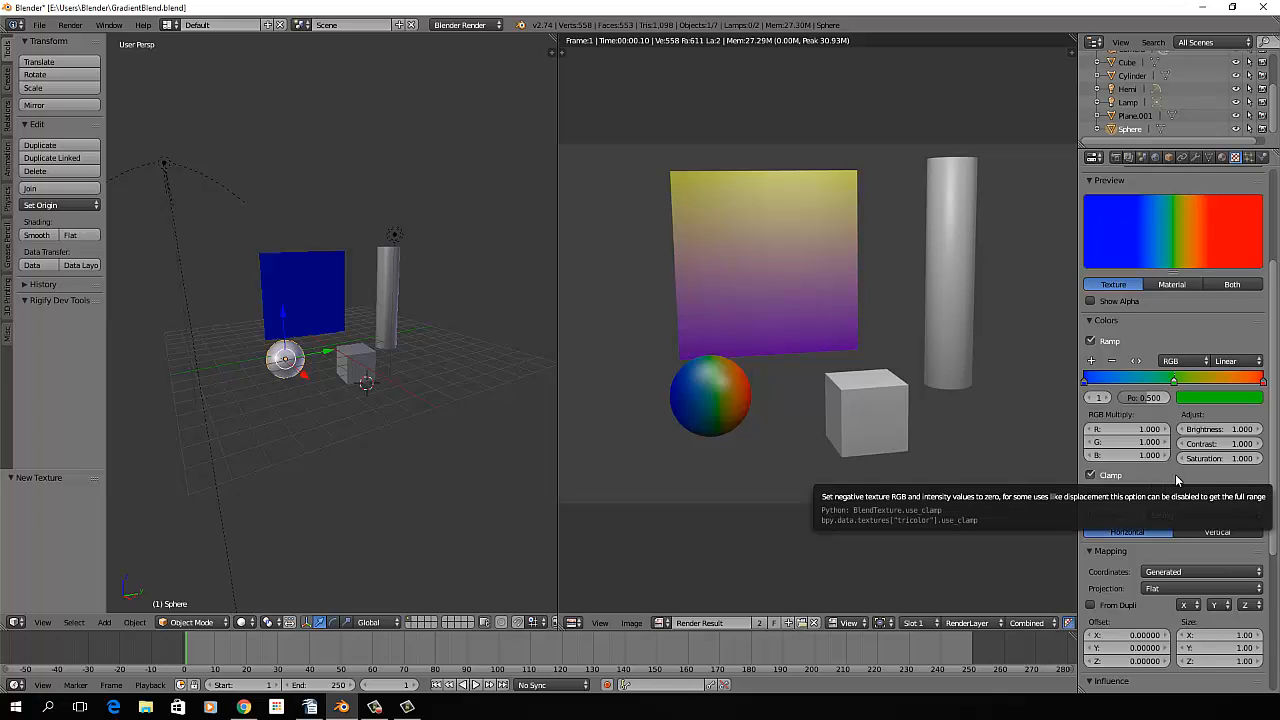
Select the plane, set its blend texture's progression to Quadratic and render the scene.
right_click(327, 296)
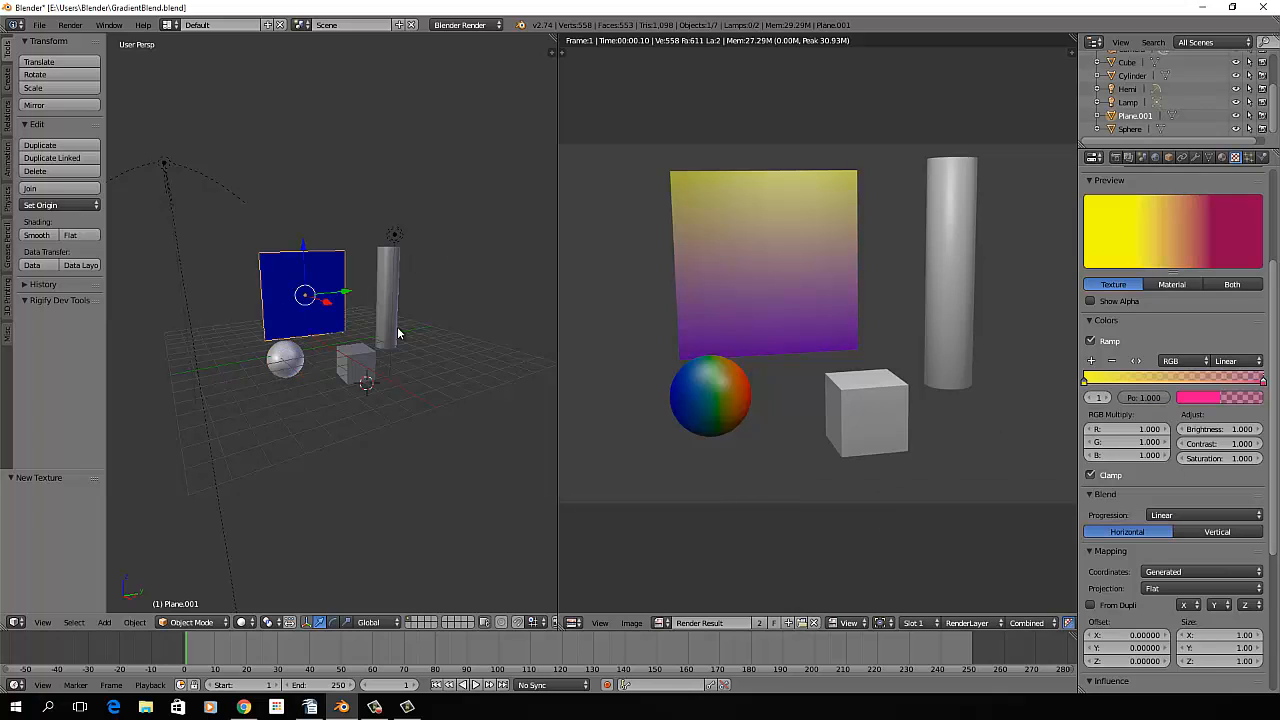
left_click(1224, 515)
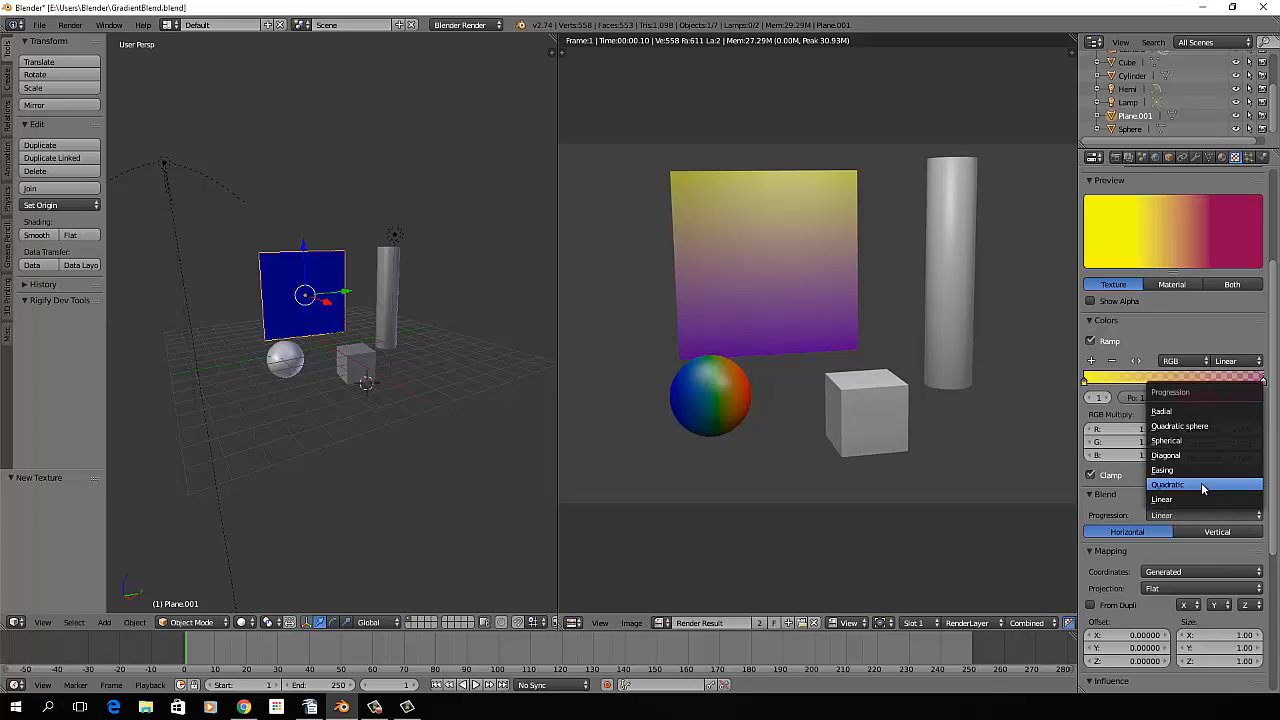
left_click(1201, 483)
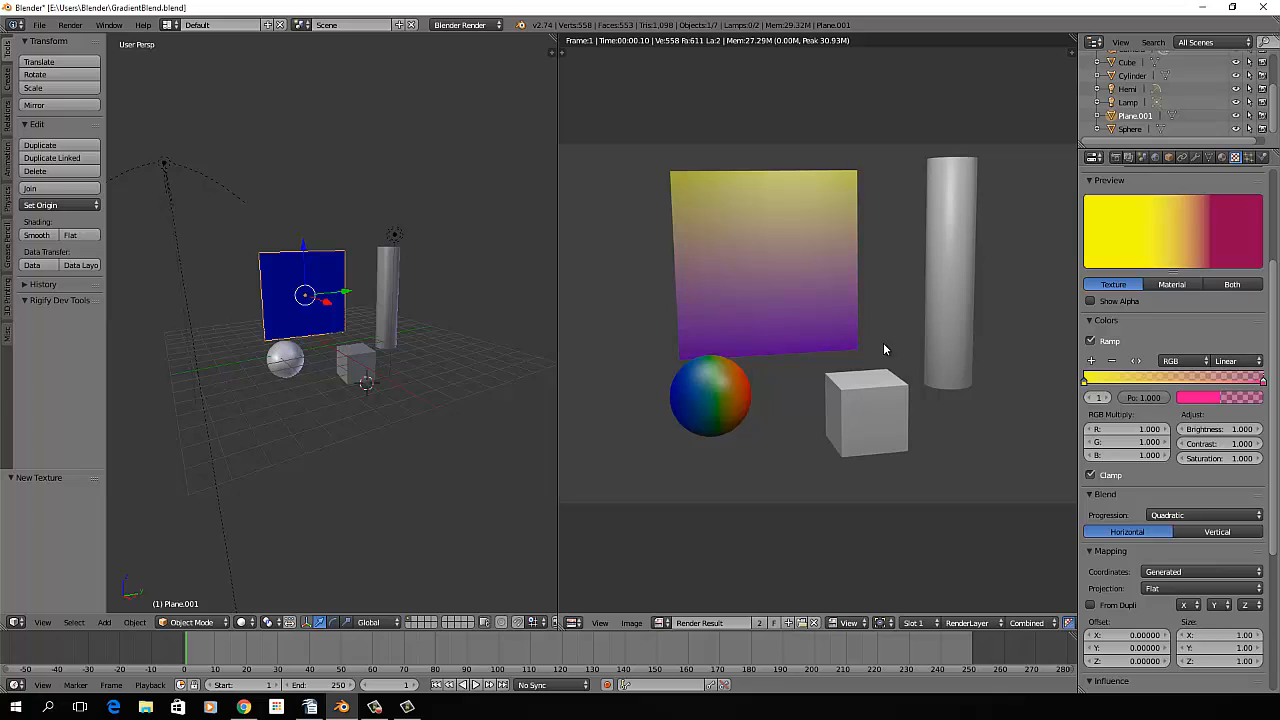
key("F12")
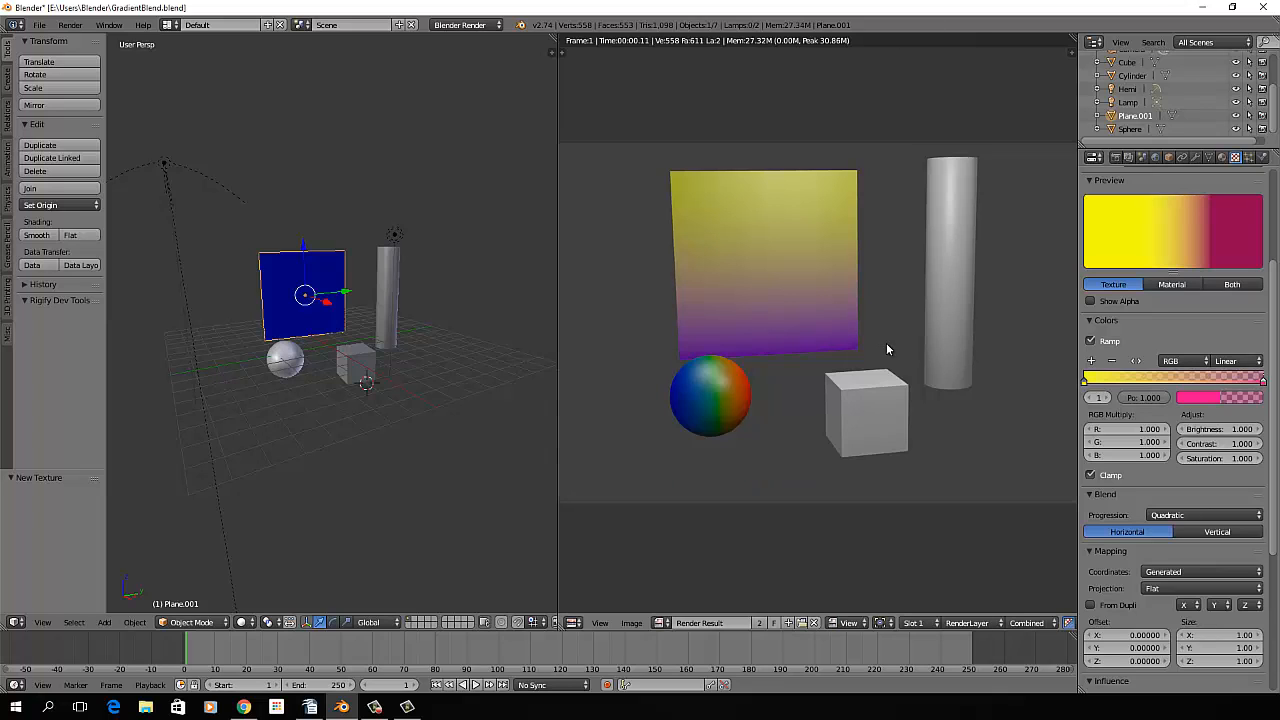
Try the Diagonal progression on the plane's blend texture, switch it to Linear, and render each variant.
left_click(1199, 514)
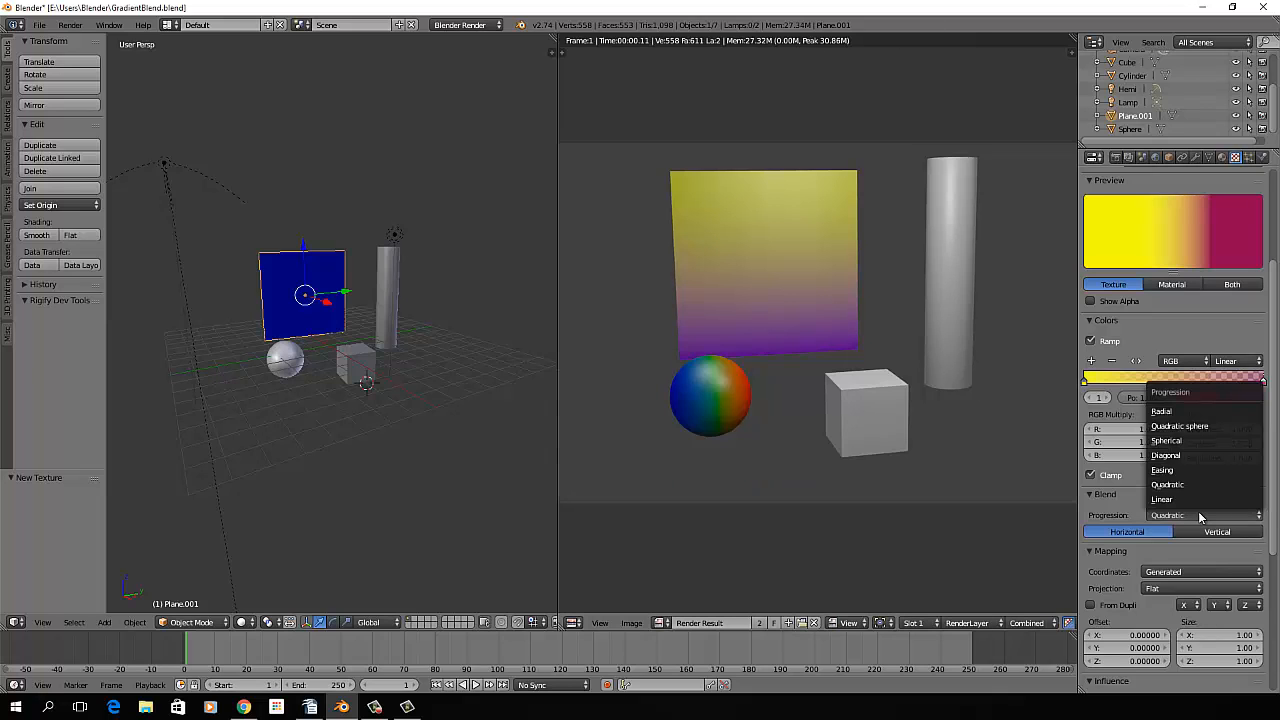
left_click(1188, 455)
key("F12")
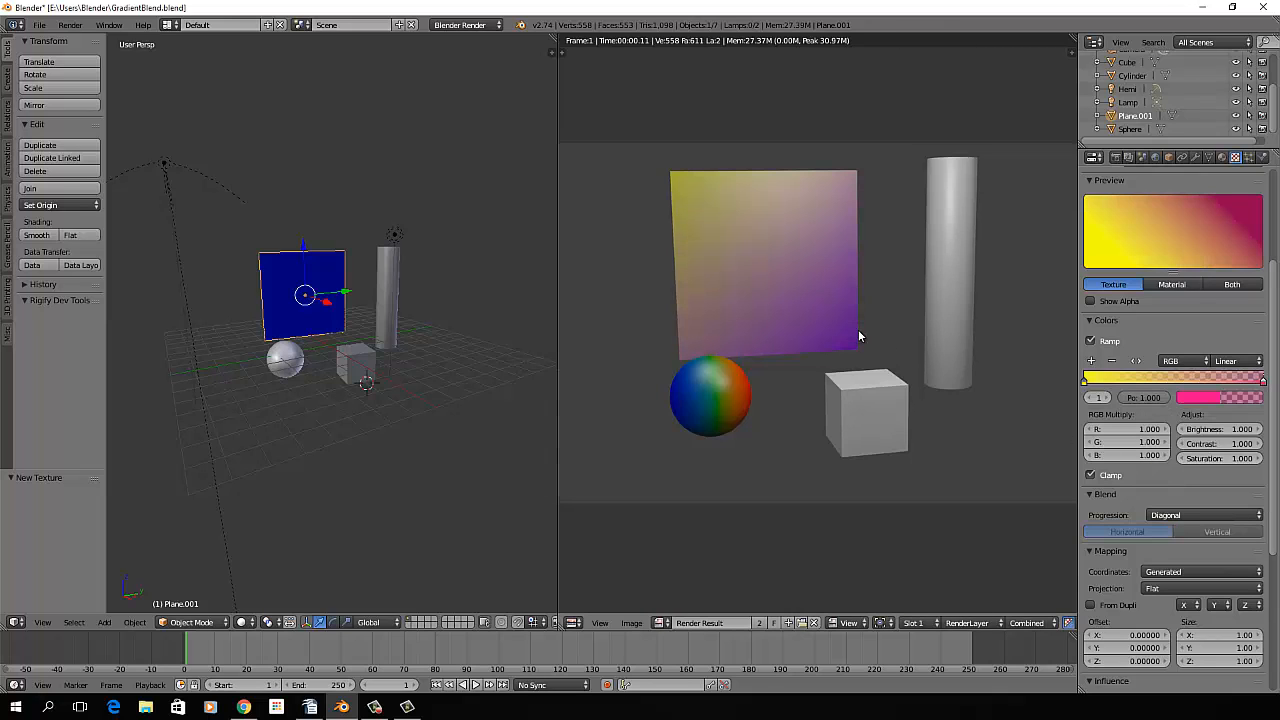
left_click(1199, 512)
left_click(1195, 500)
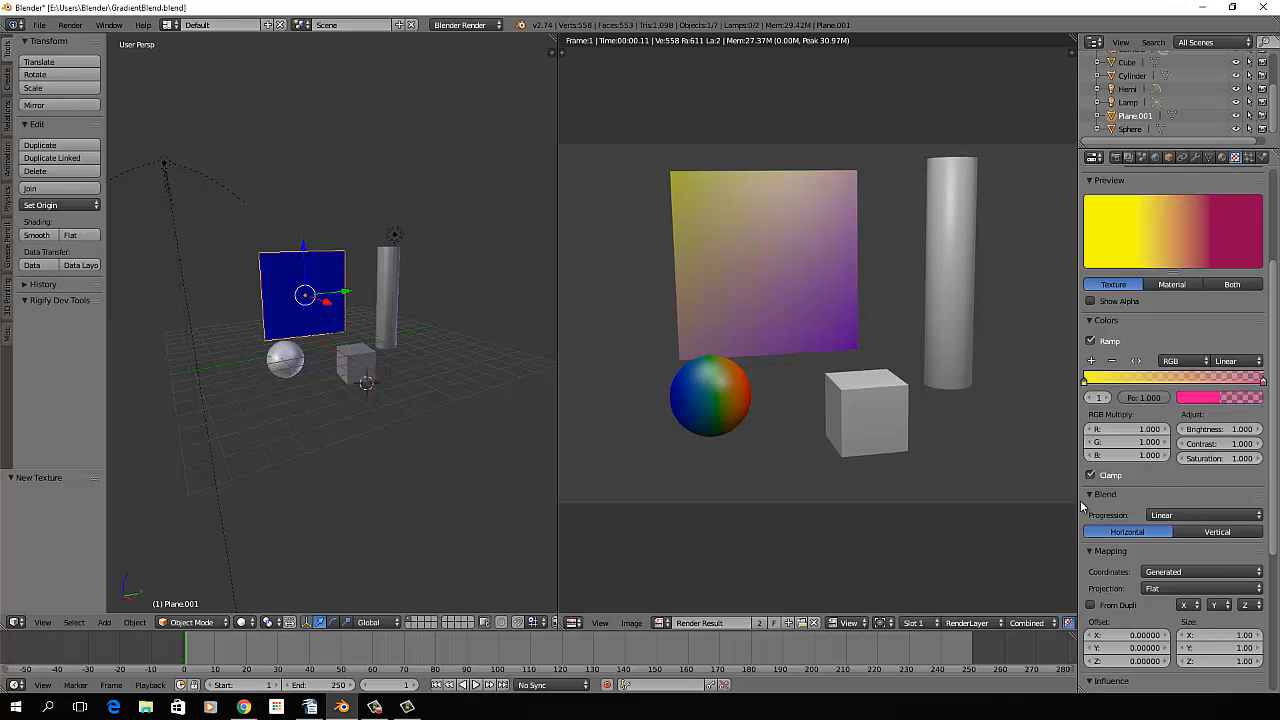
key("F12")
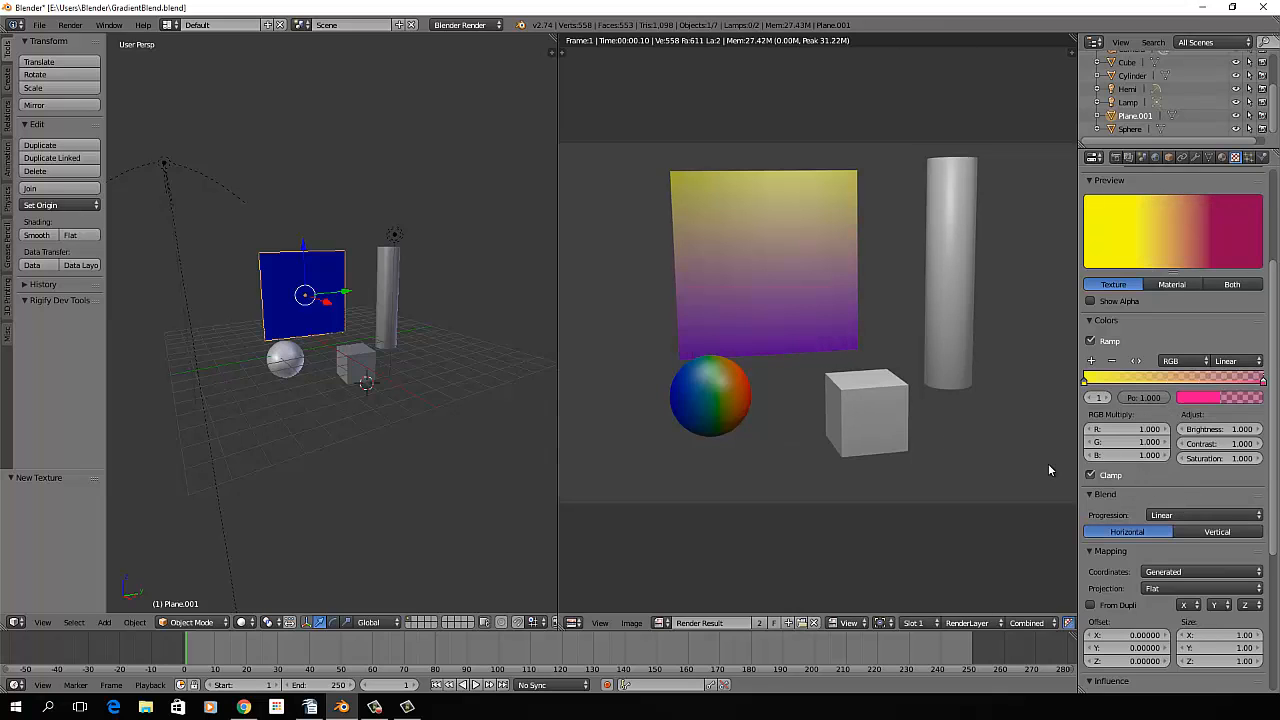
Select the cylinder and give it a new material named tubeblend.
right_click(385, 290)
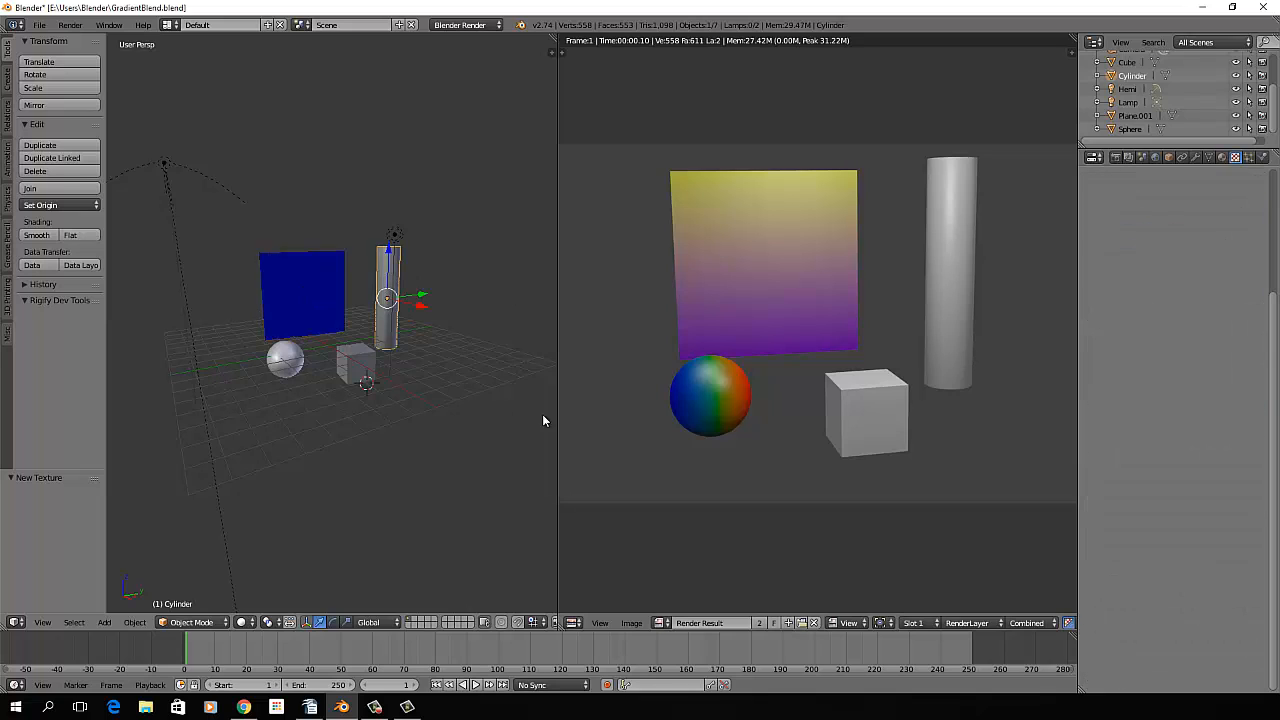
left_click(1221, 157)
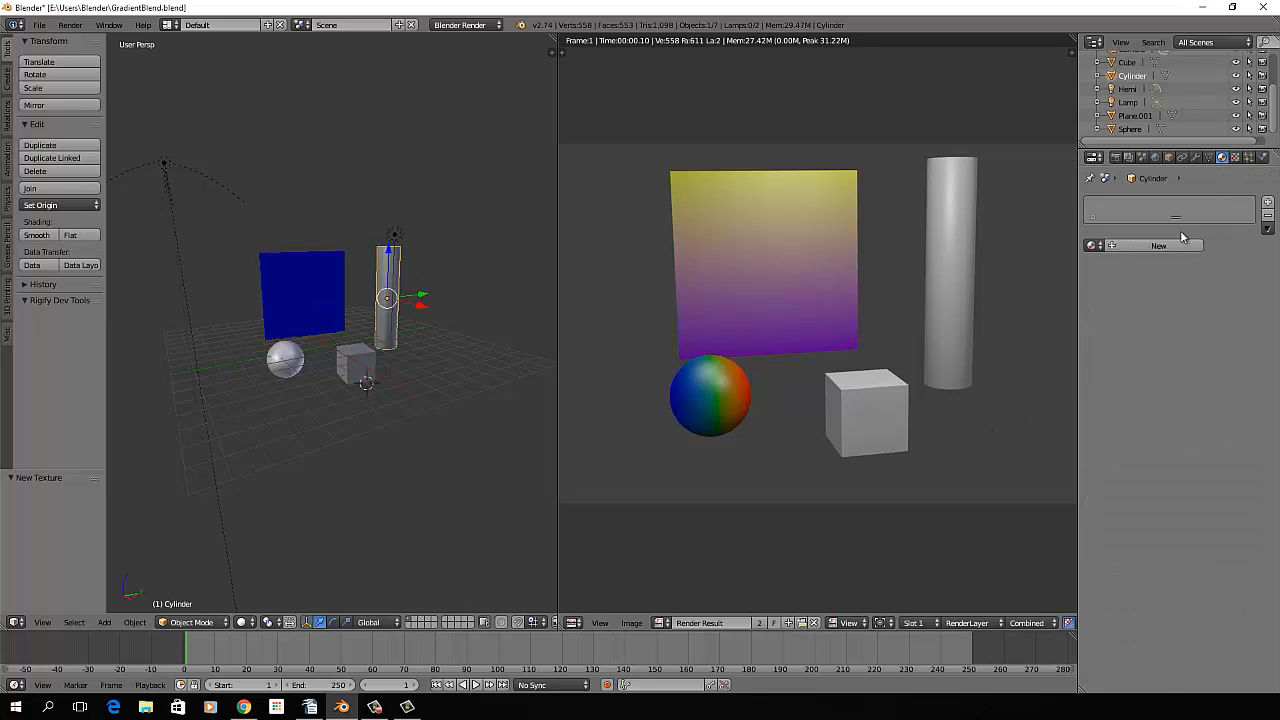
left_click(1160, 245)
double_click(1149, 242)
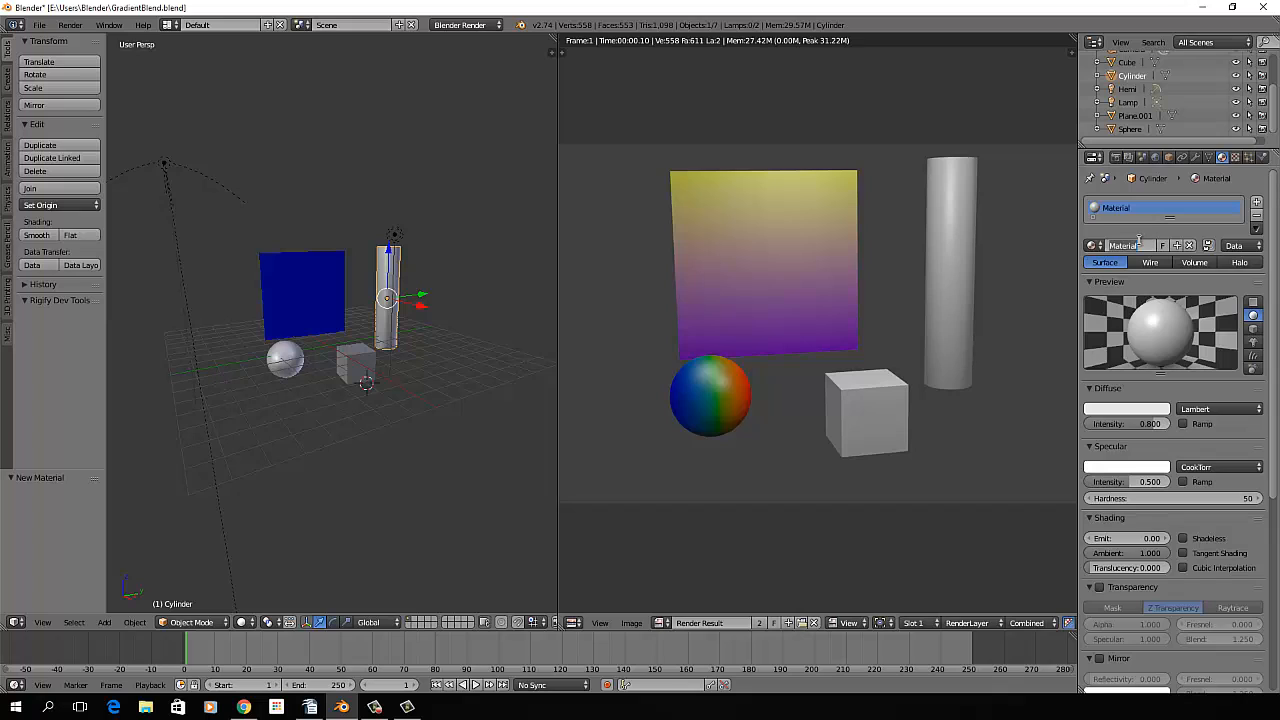
type("tubelite")
type("nd")
key("Return")
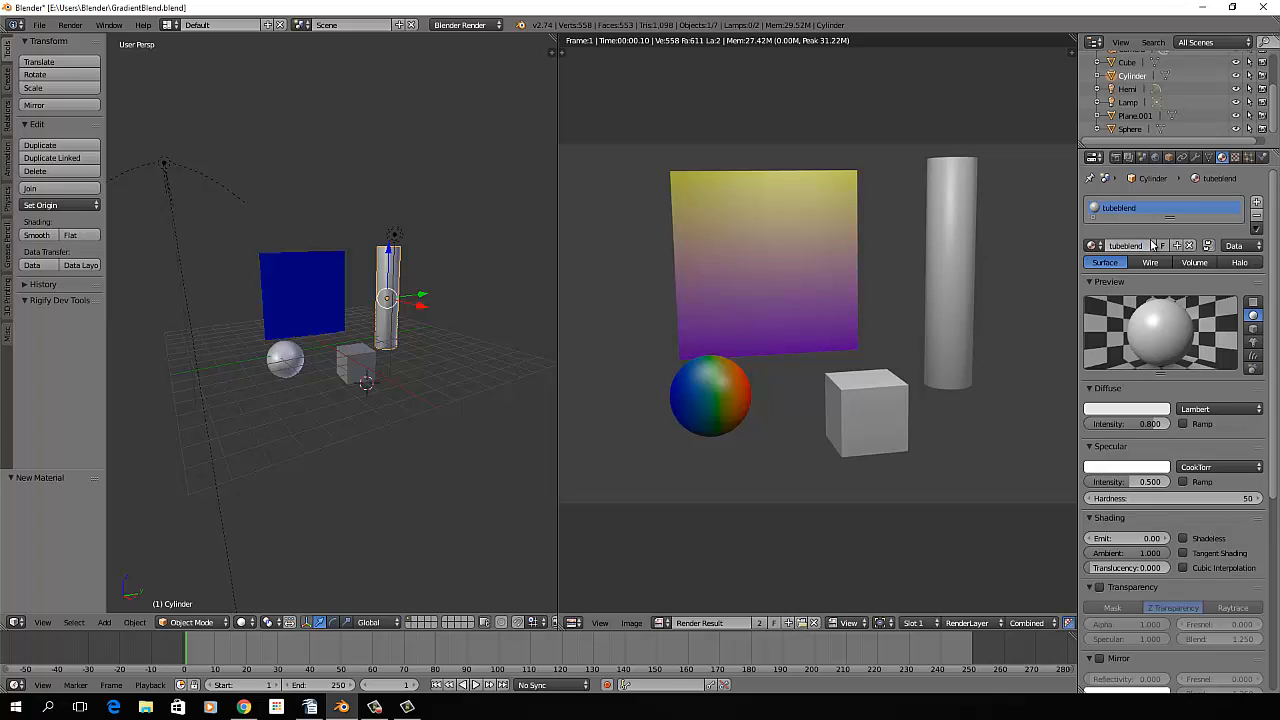
Link the existing tricolor texture to the cylinder's tubeblend material.
left_click(1235, 158)
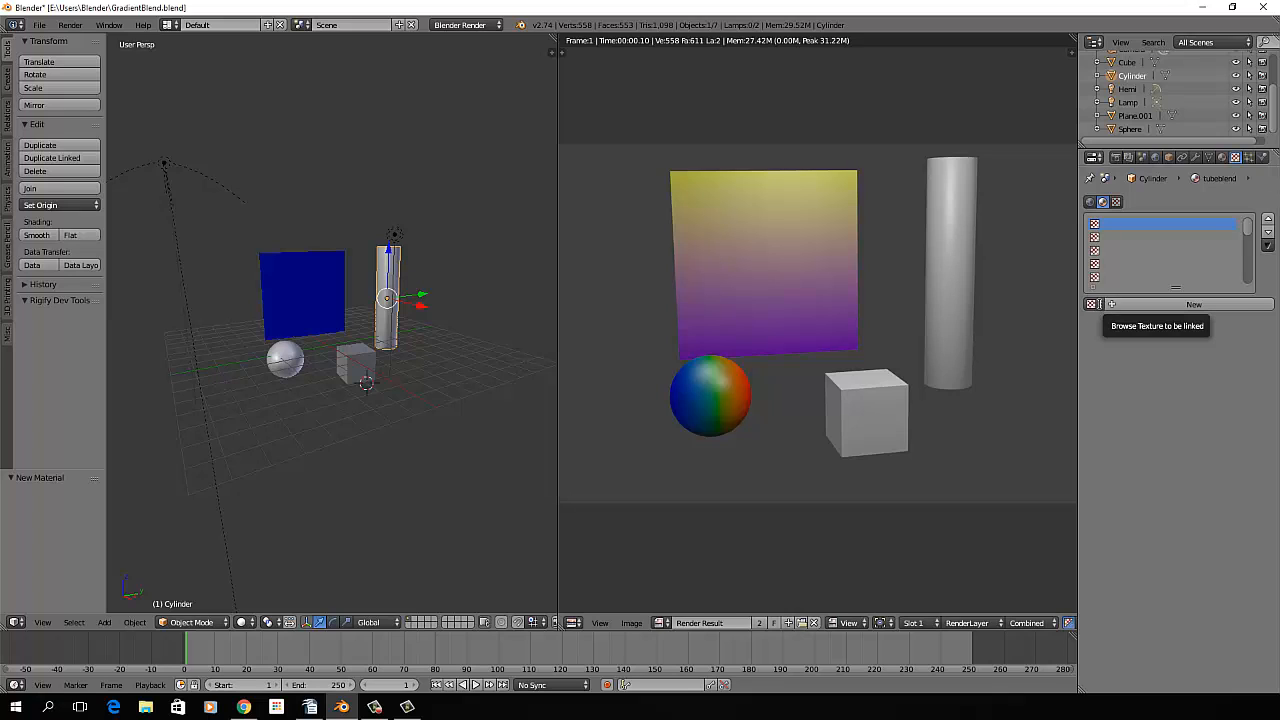
left_click(1102, 304)
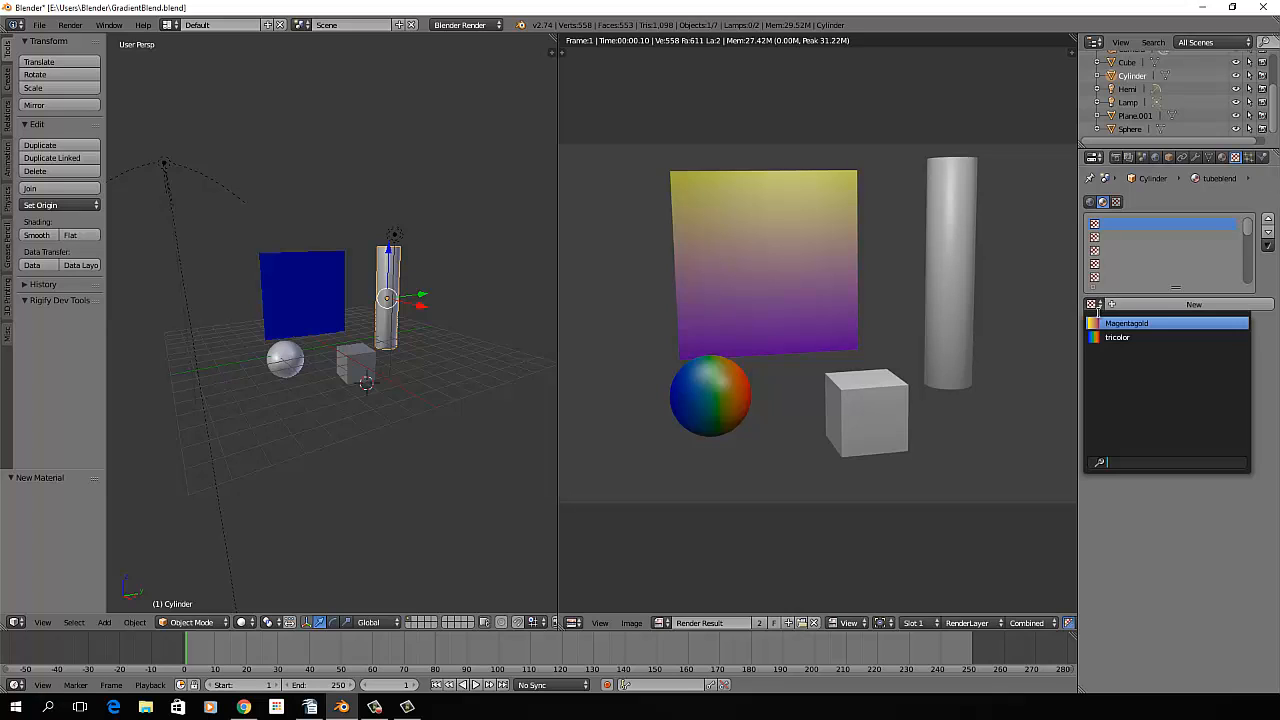
left_click(1119, 336)
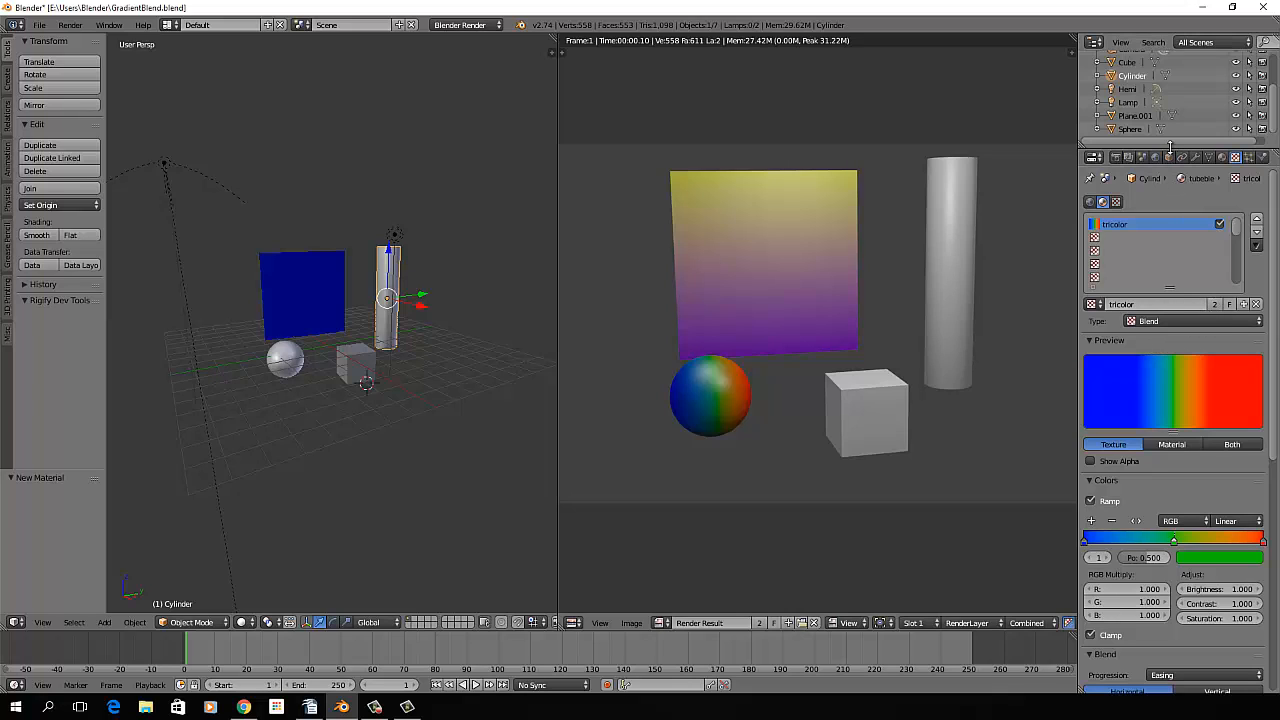
Examine the scene hierarchy of the sphere and the cylinder down to the materials and textures they use.
left_click_drag(1170, 144, 1173, 190)
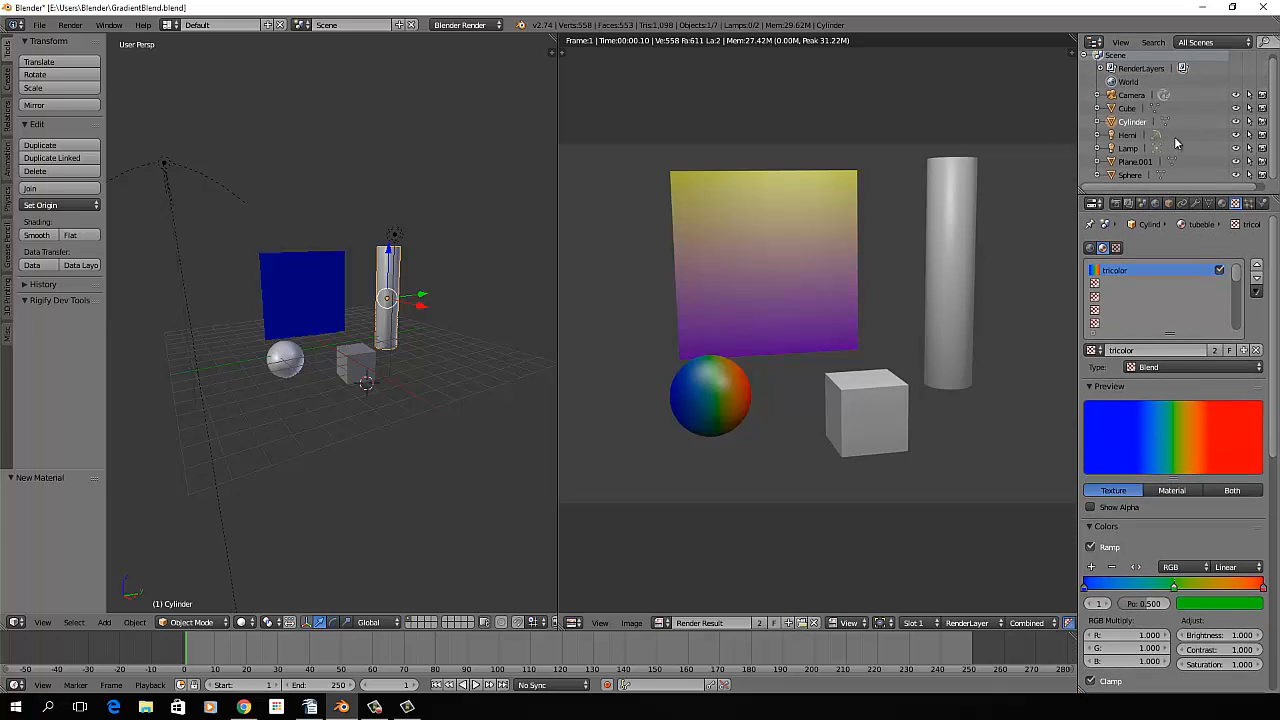
left_click(1098, 176)
scroll(1143, 178, "down", 1)
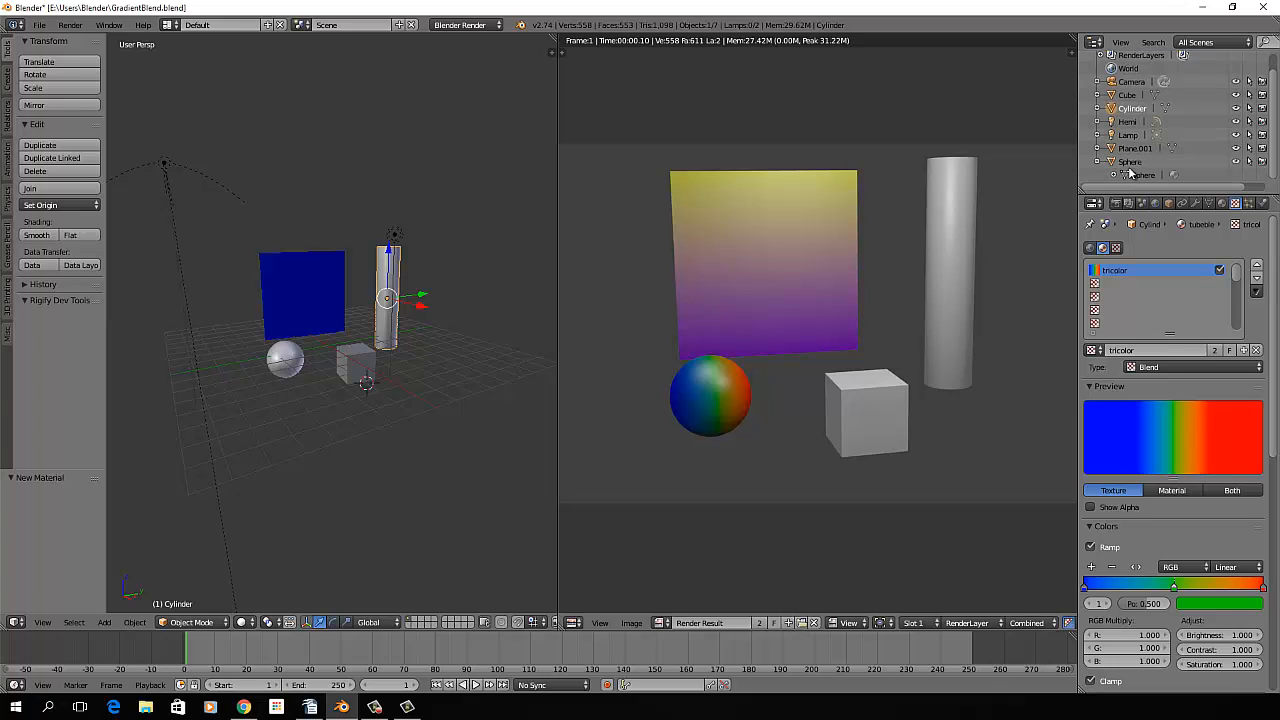
left_click(1114, 175)
scroll(1118, 176, "down", 1)
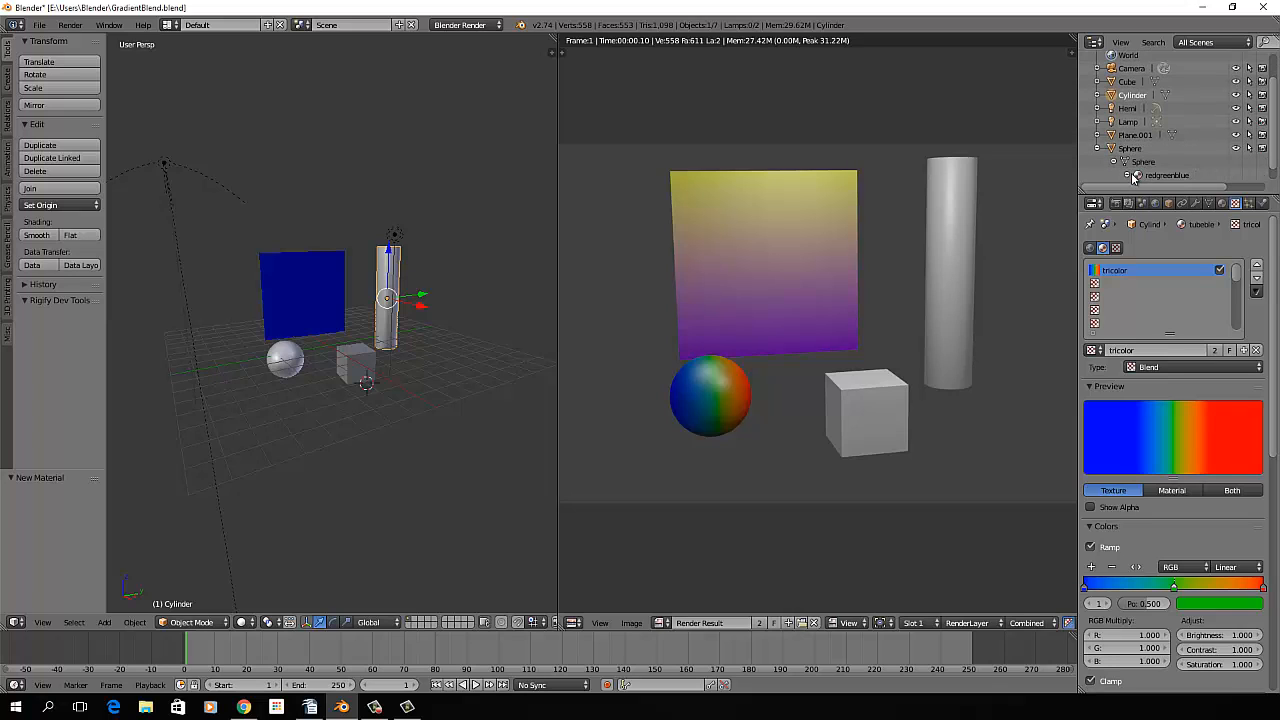
left_click(1131, 176)
scroll(1135, 178, "down", 1)
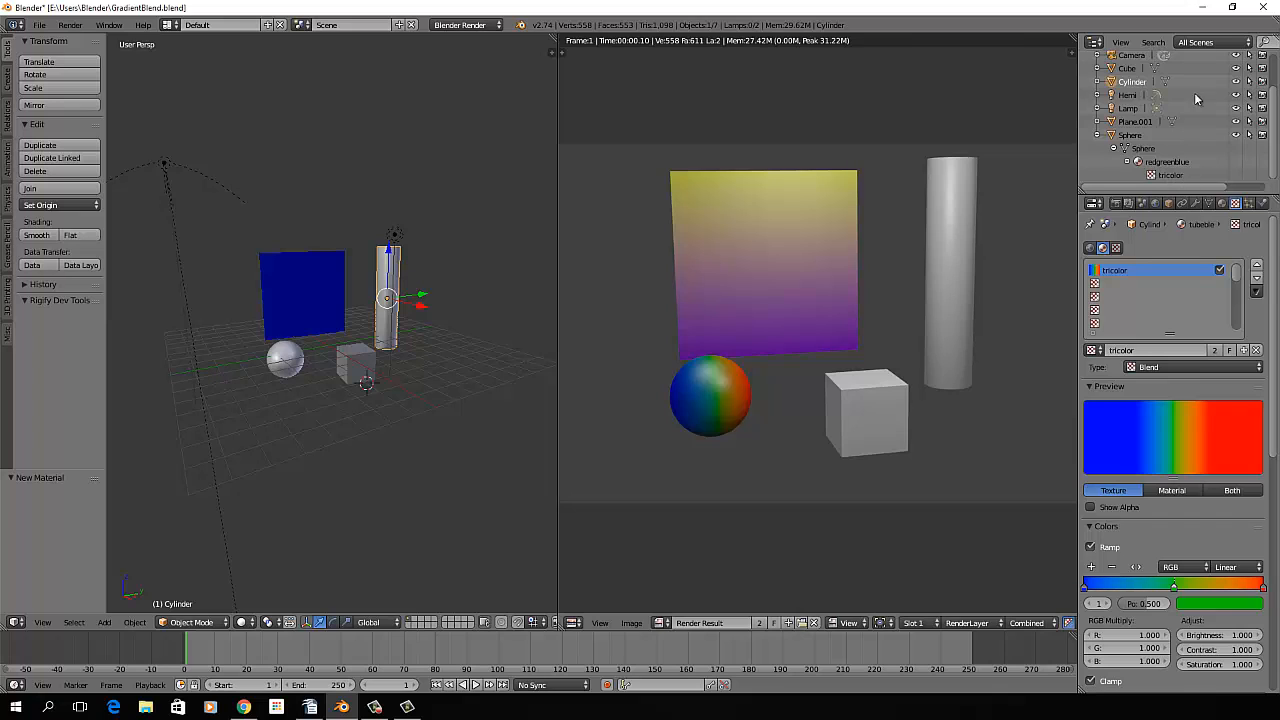
left_click(1098, 81)
left_click(1114, 95)
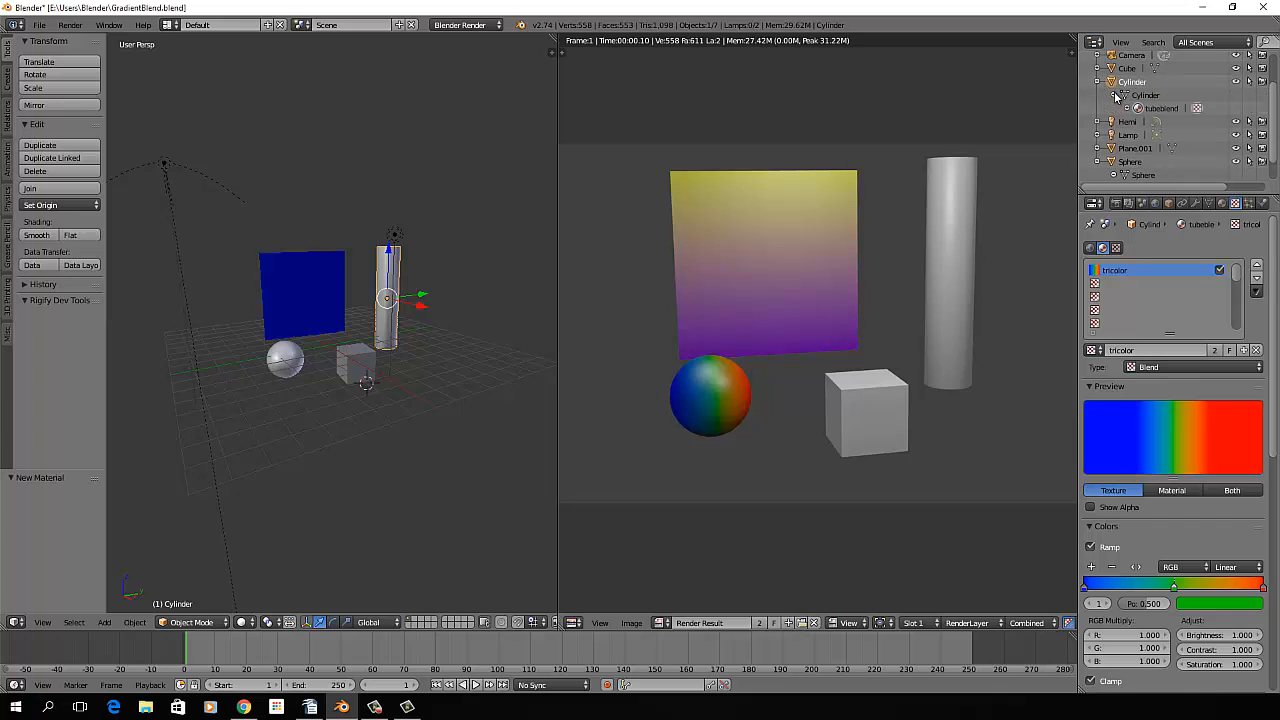
left_click(1127, 108)
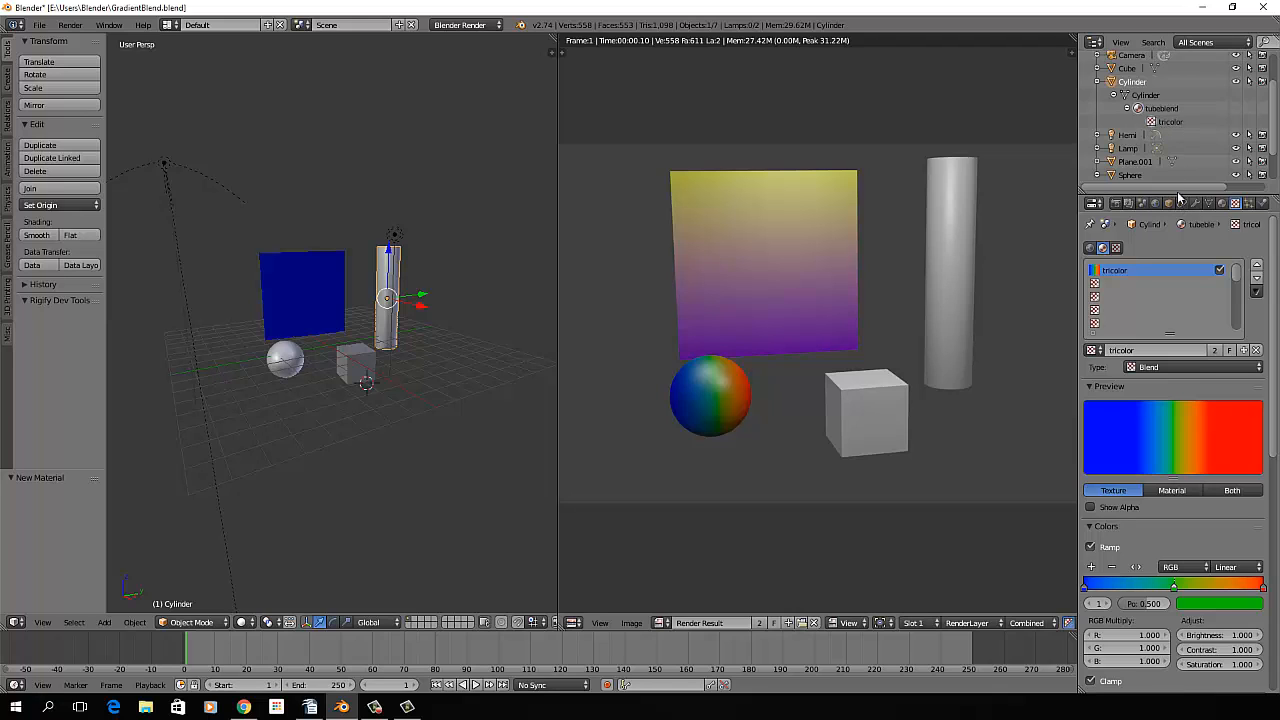
left_click_drag(1179, 195, 1179, 144)
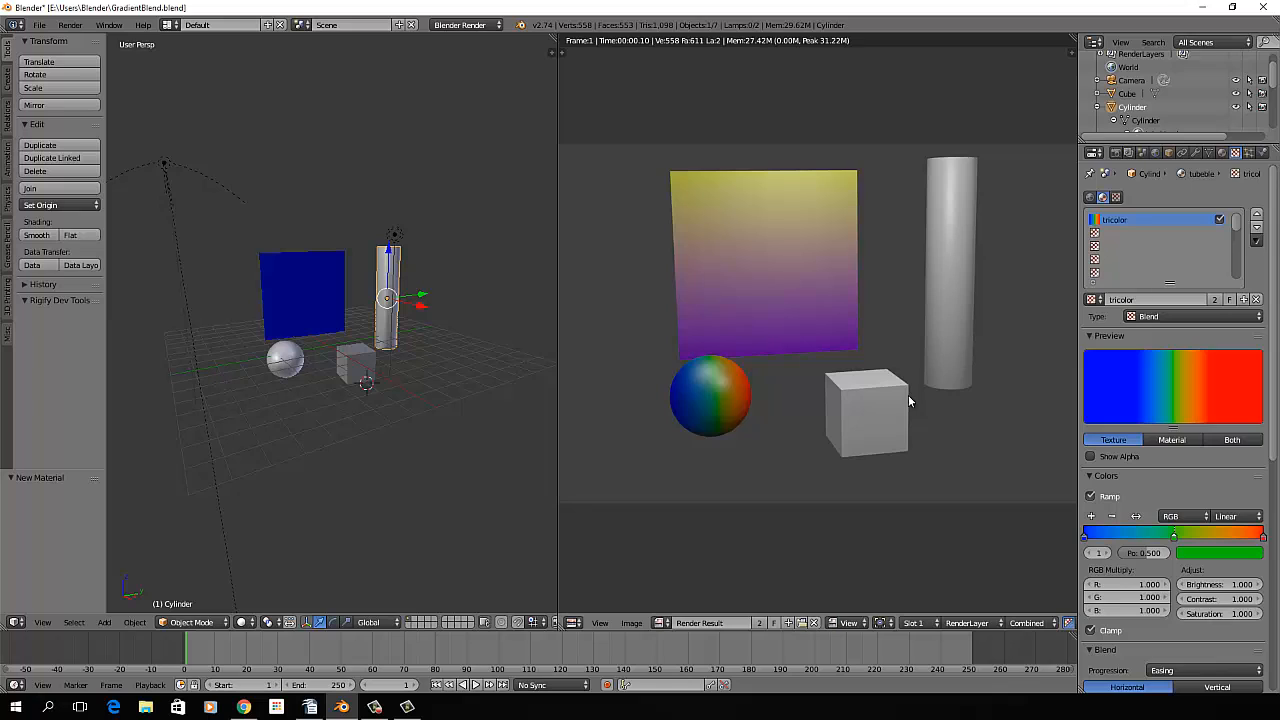
Make the cylinder's tricolor texture a single-user copy and map it with Generated coordinates and Tube projection.
left_click(1214, 299)
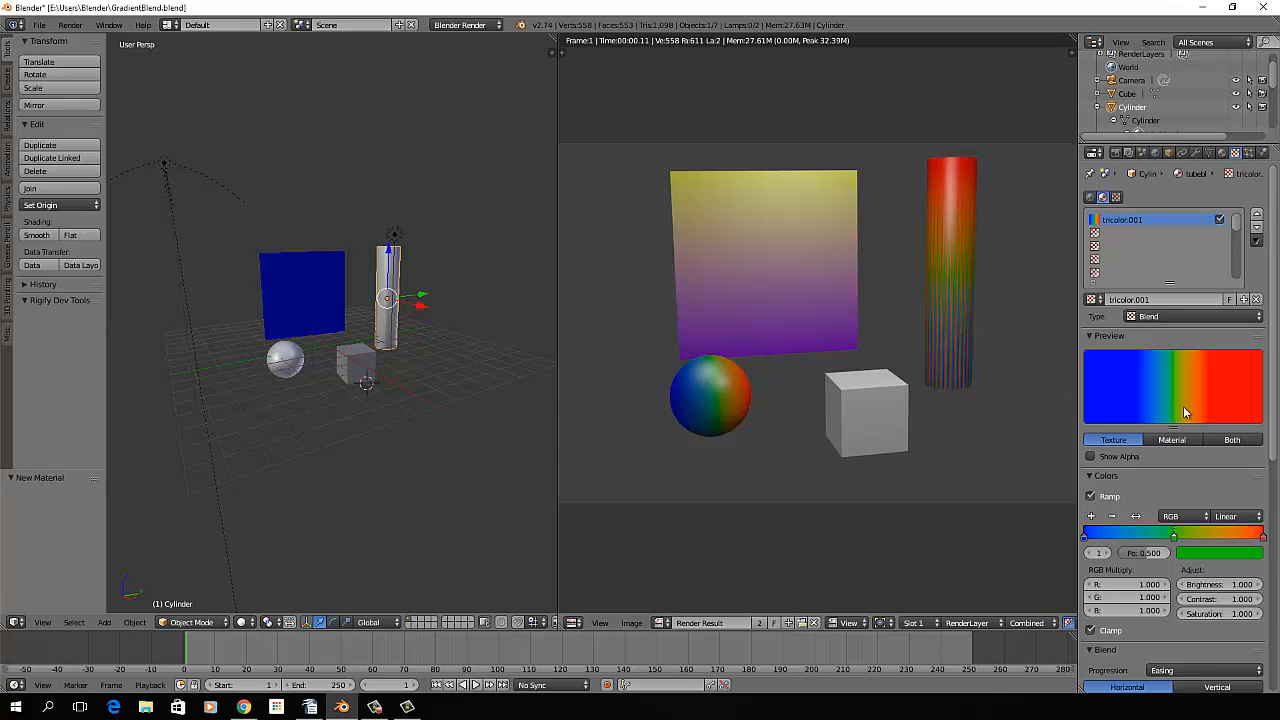
scroll(1195, 400, "down", 5)
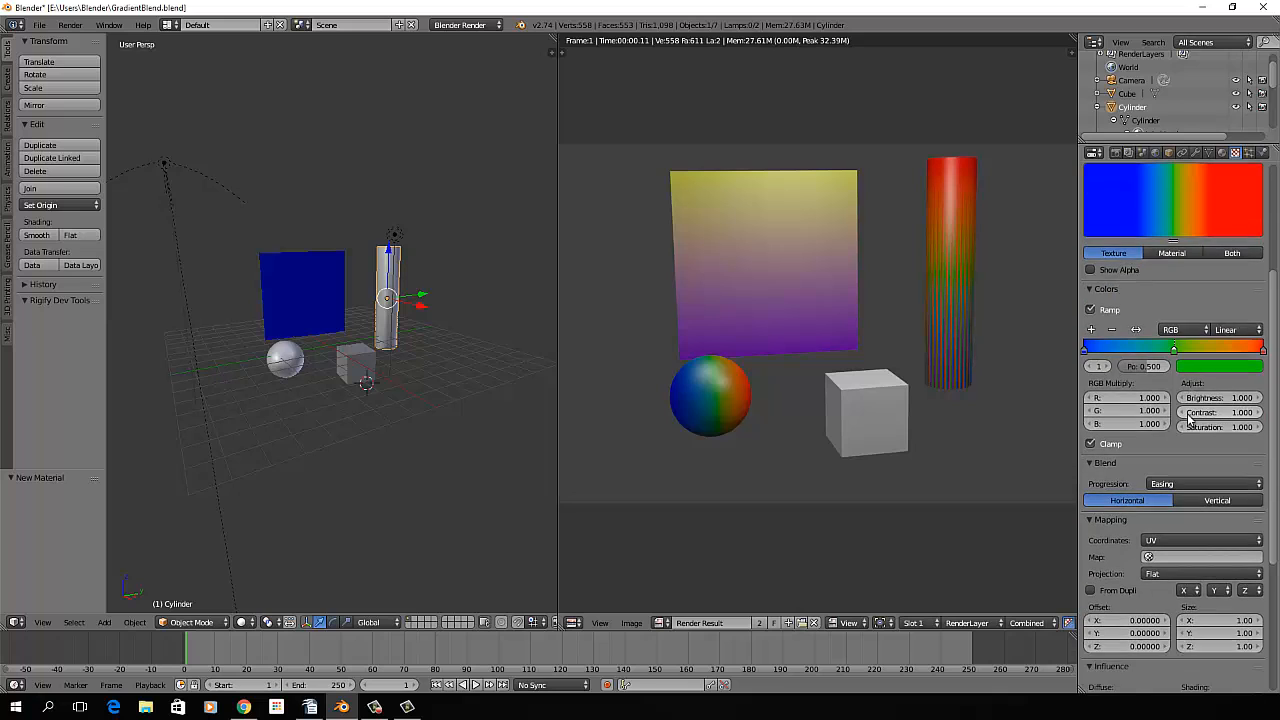
left_click(1190, 512)
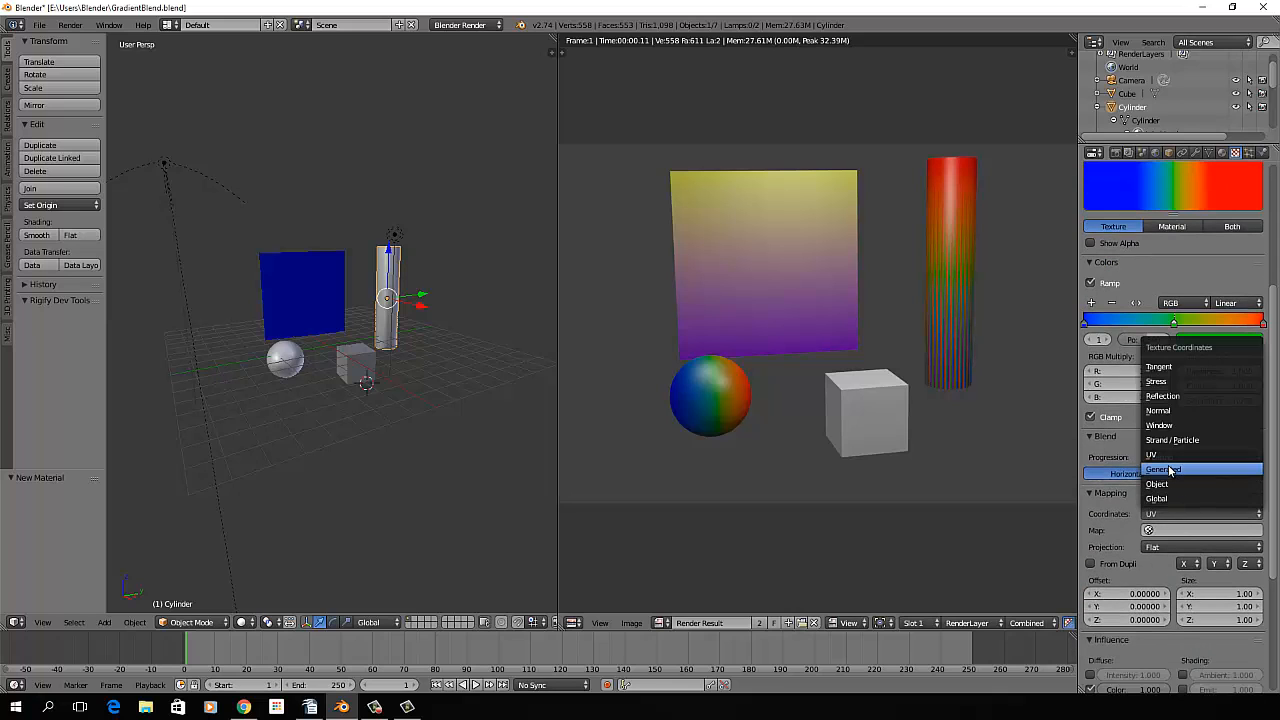
left_click(1170, 469)
left_click(1168, 530)
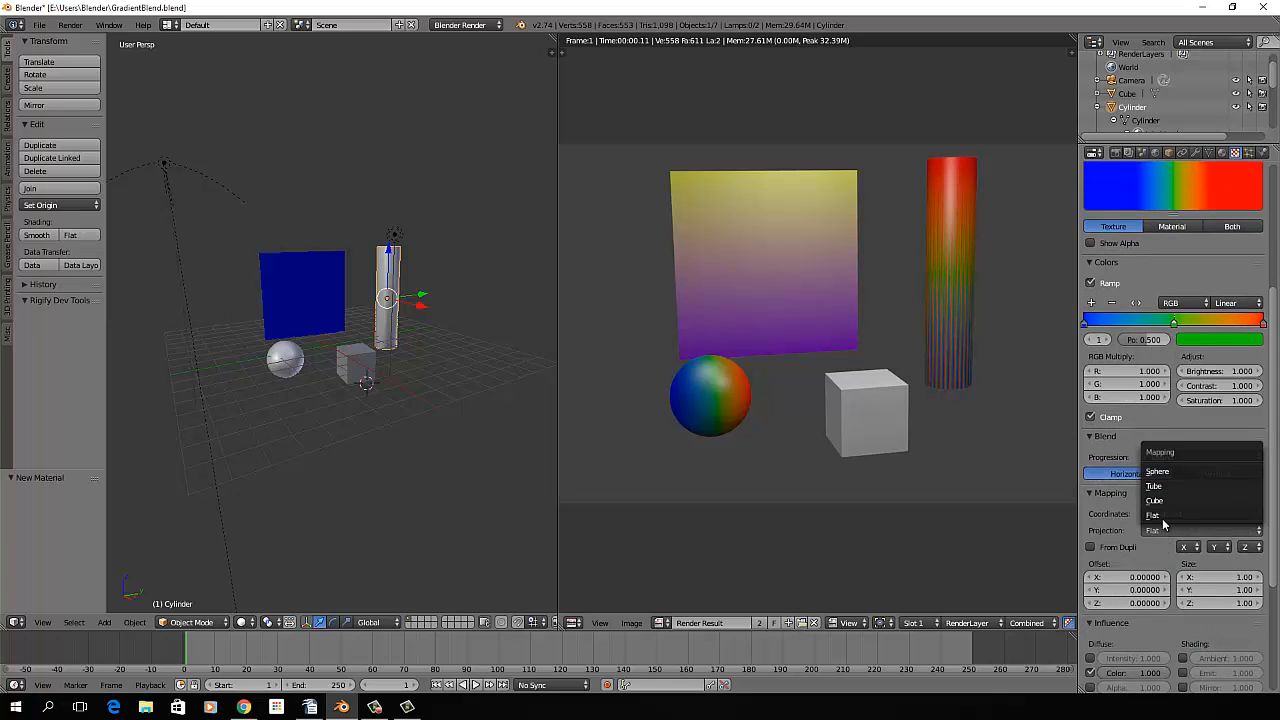
left_click(1165, 487)
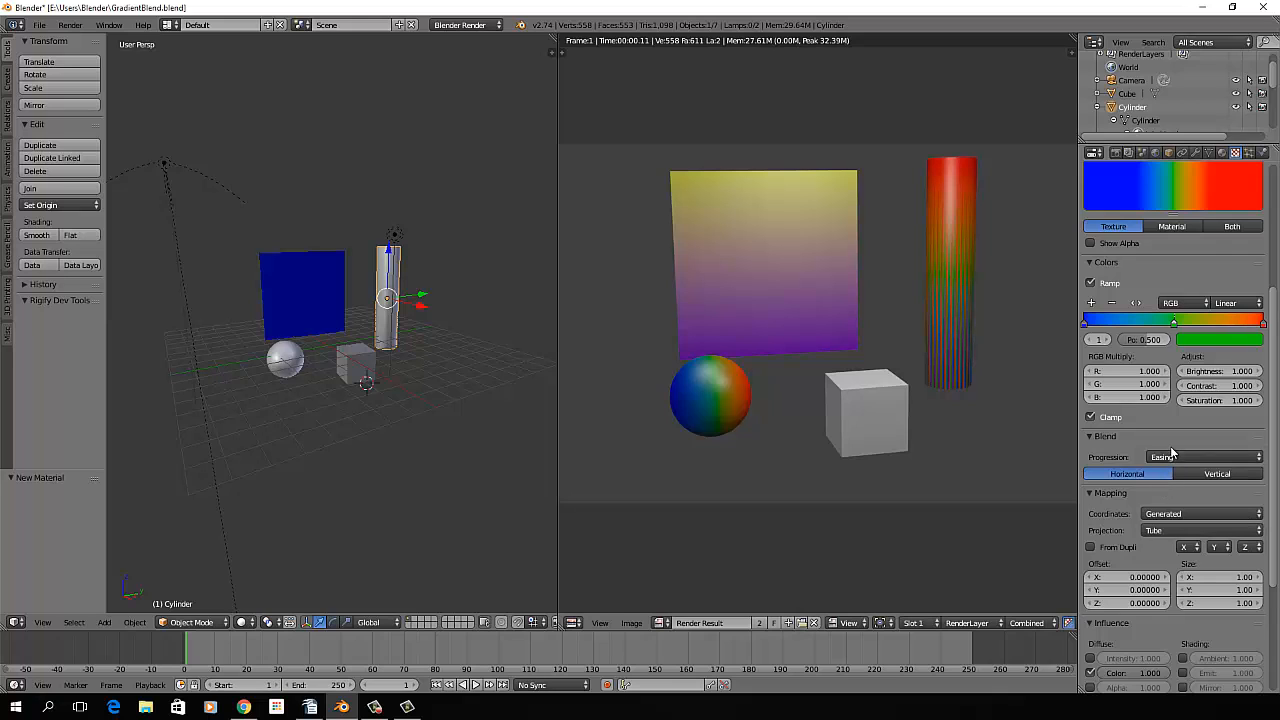
Collapse the cylinder texture's color settings and render the scene.
scroll(1236, 407, "up", 3)
scroll(1236, 407, "up", 1)
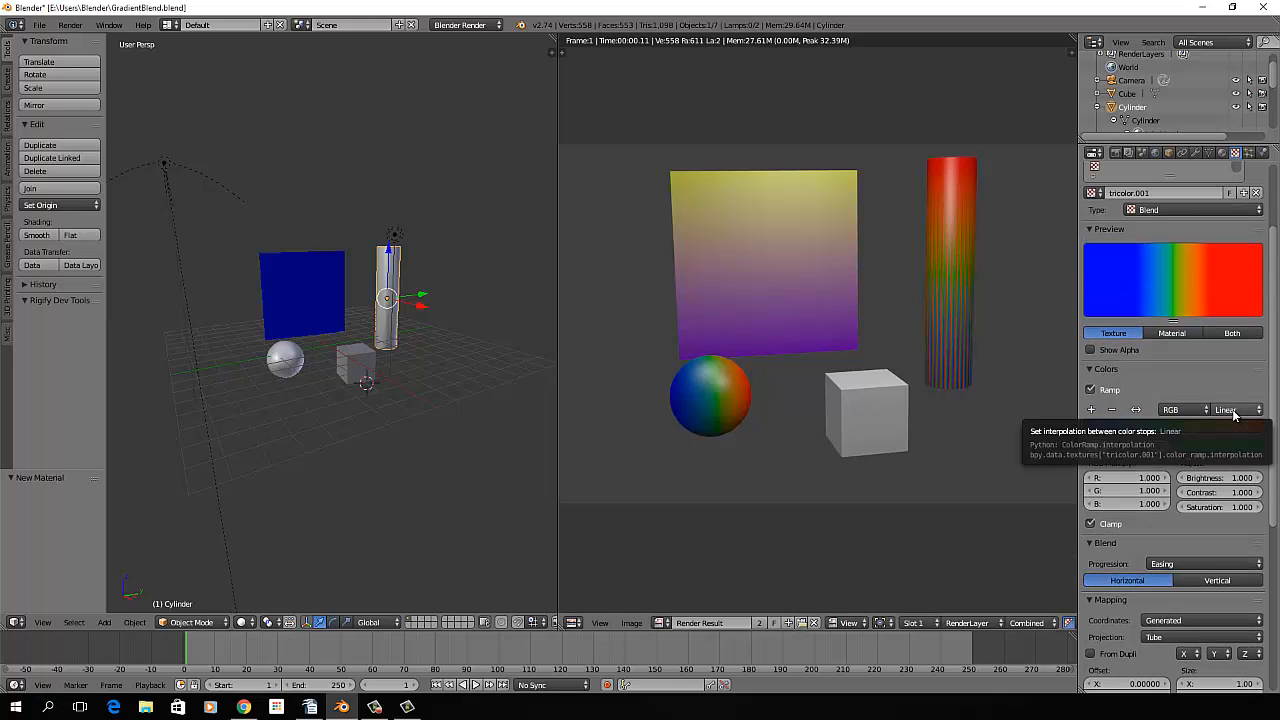
left_click(1236, 409)
left_click(1222, 394)
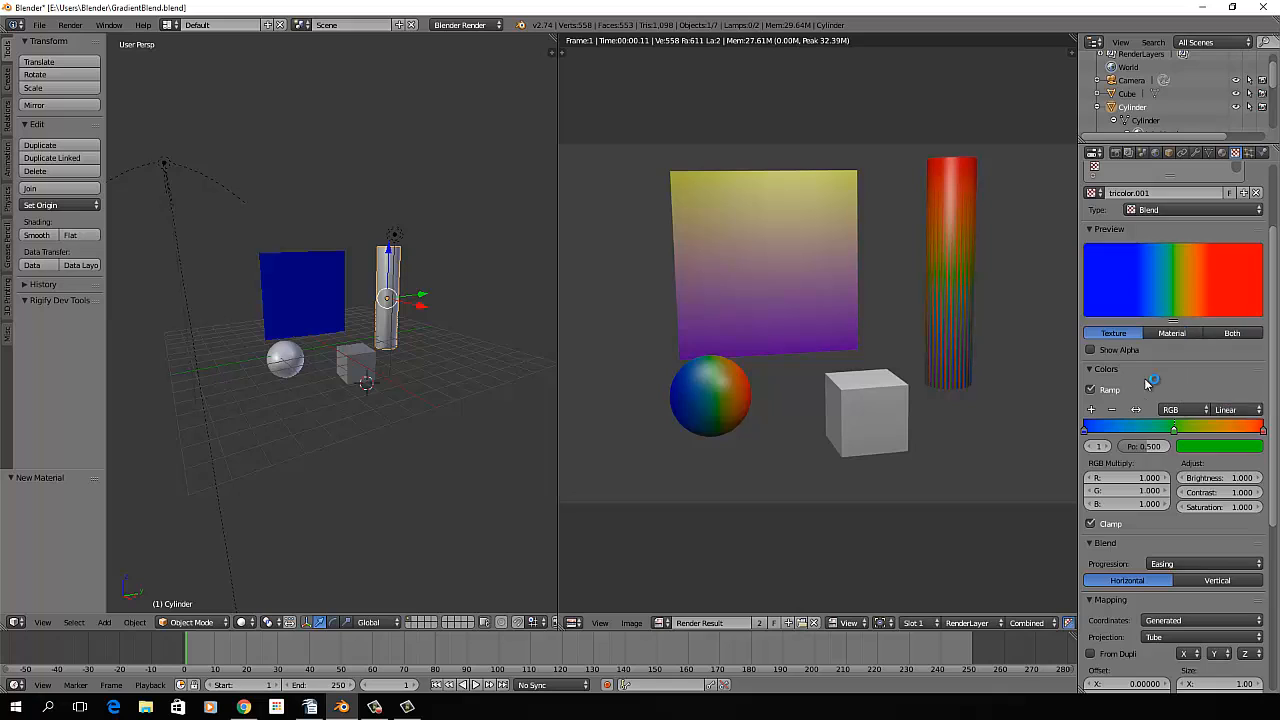
left_click(1176, 376)
scroll(1176, 378, "up", 3)
scroll(1204, 347, "down", 3)
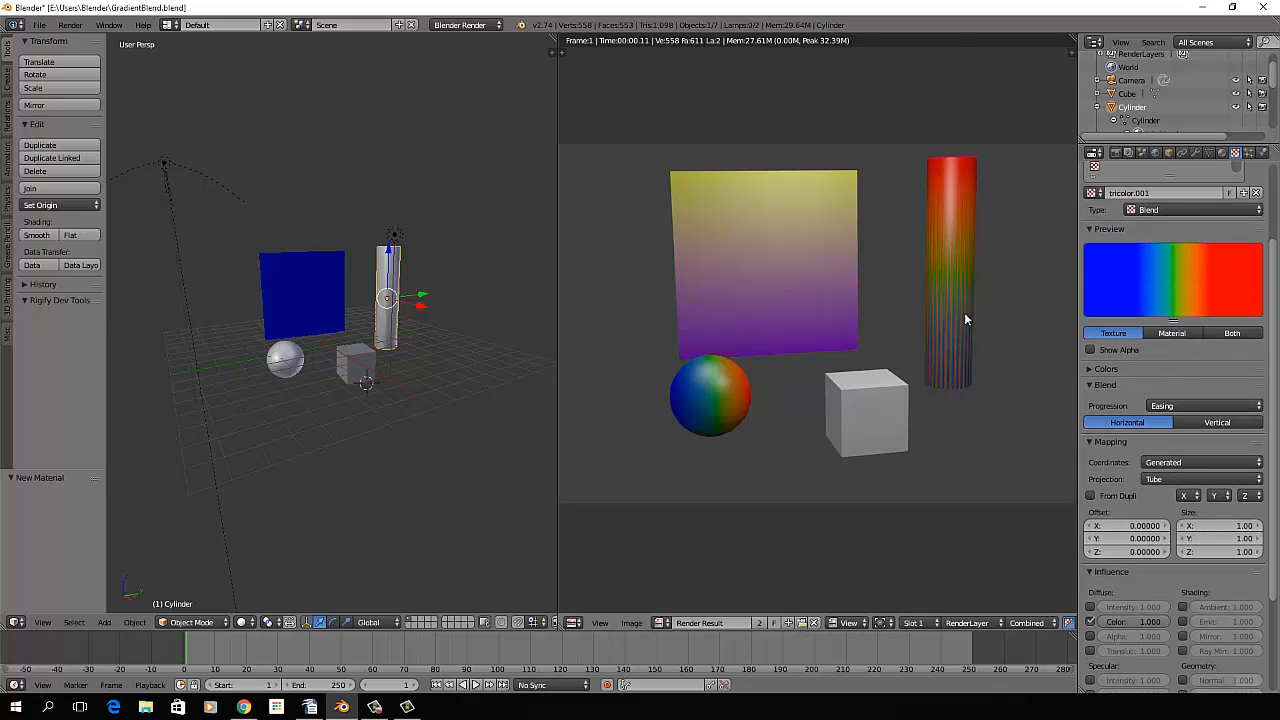
key("F12")
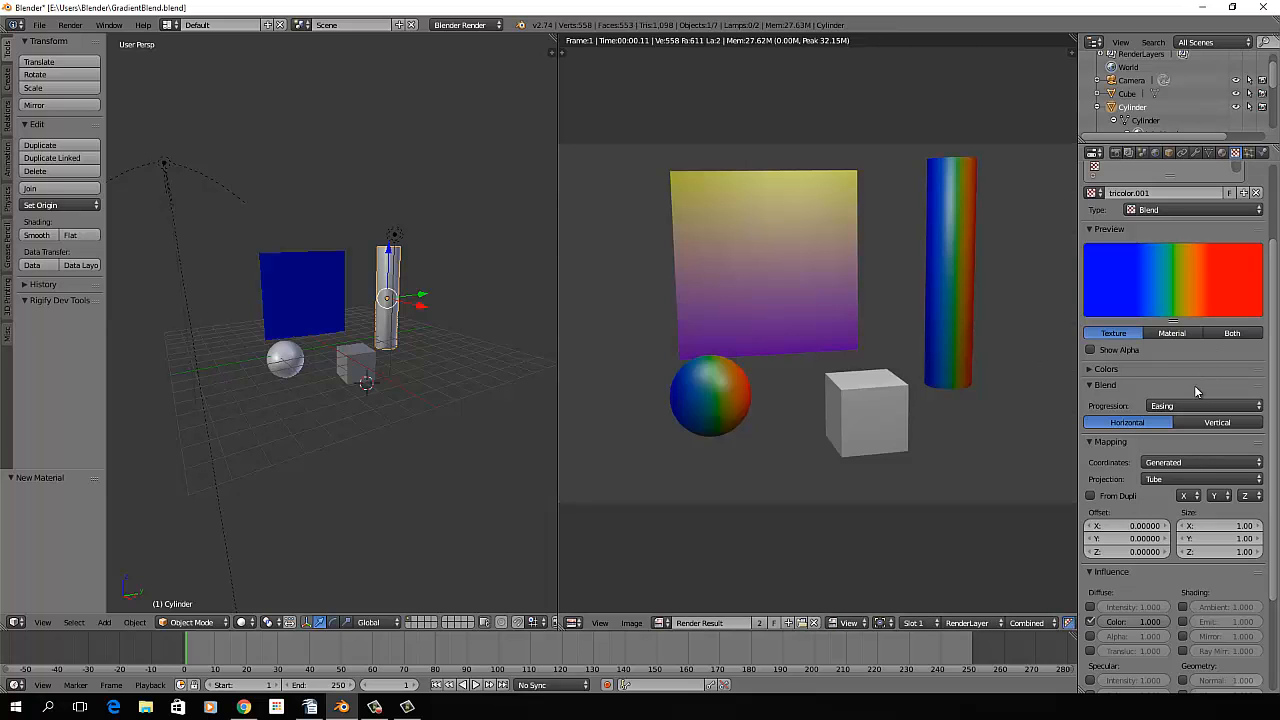
Set the cylinder texture's ramp interpolation to Constant and move the green stop to about 0.326 and the red stop to about 0.685.
left_click(1194, 366)
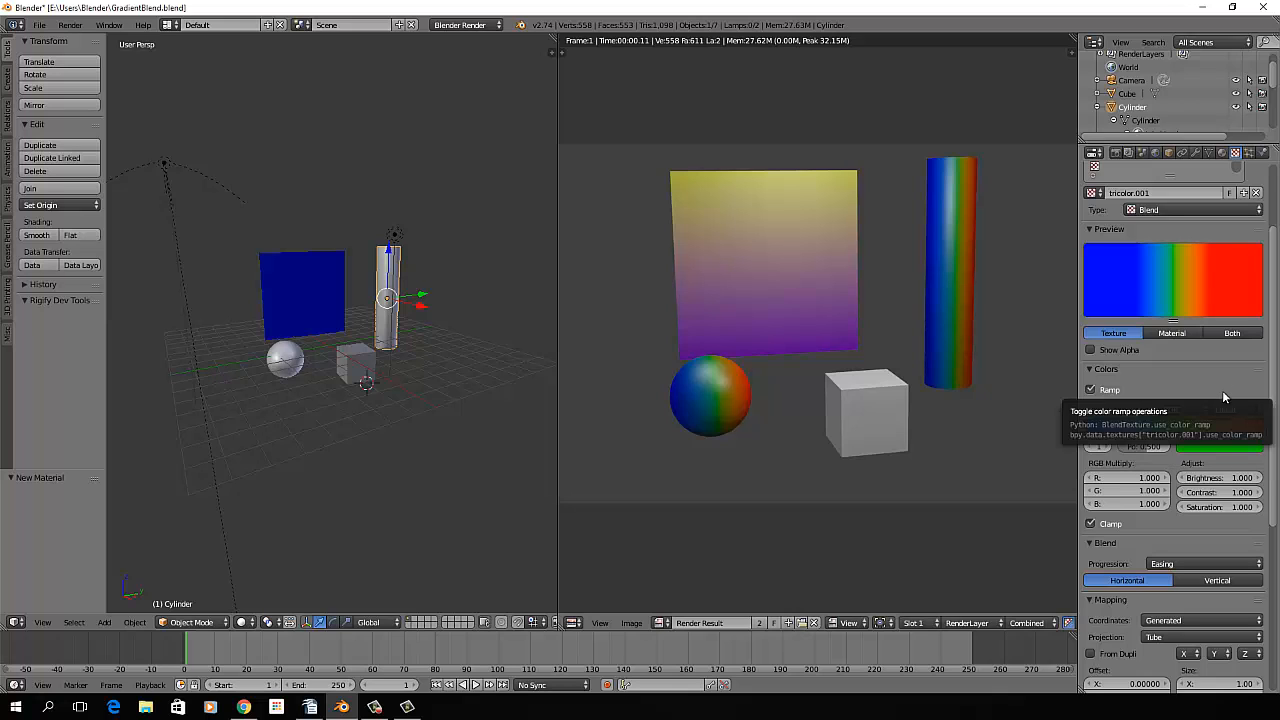
scroll(1213, 376, "up", 2)
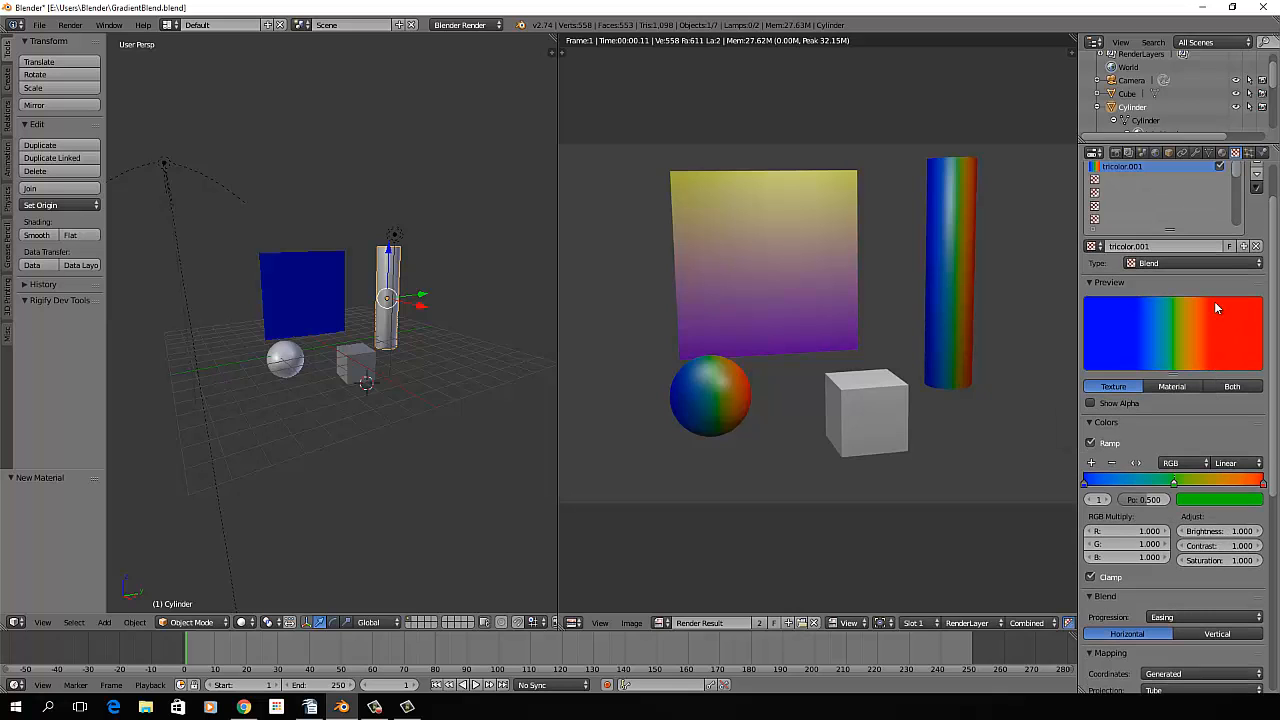
scroll(1227, 432, "down", 1)
left_click(1228, 437)
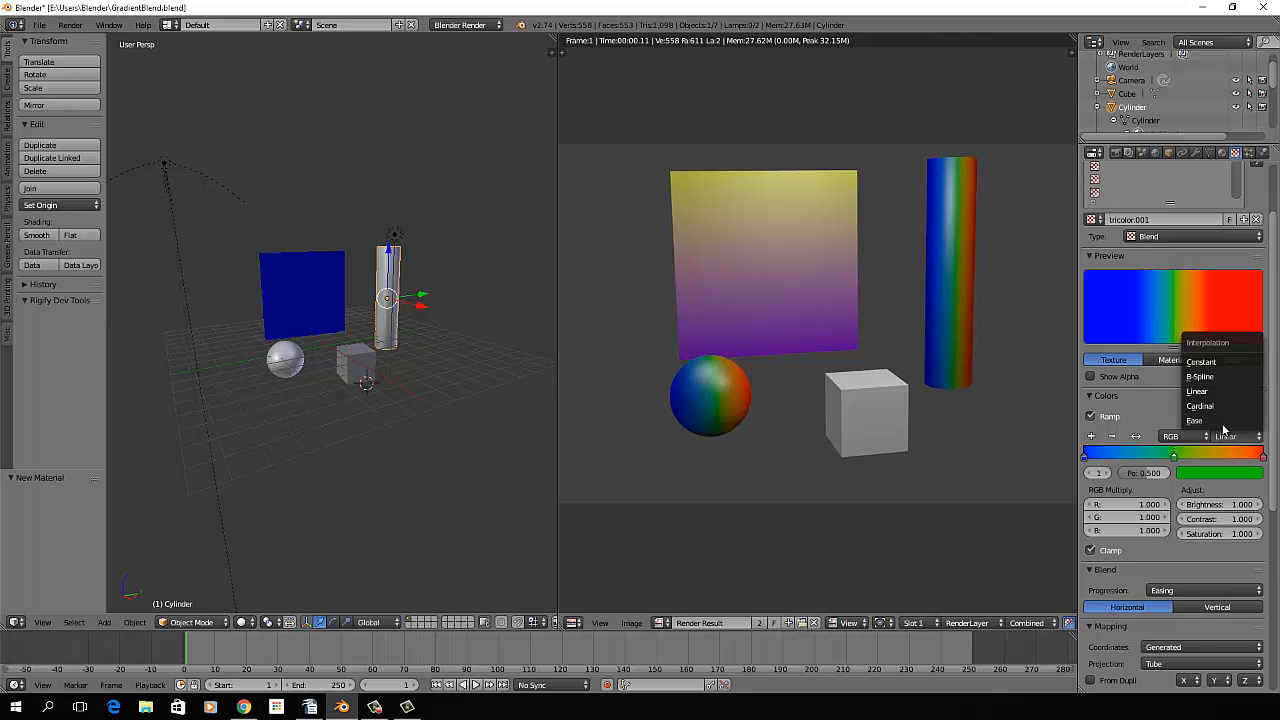
left_click(1218, 363)
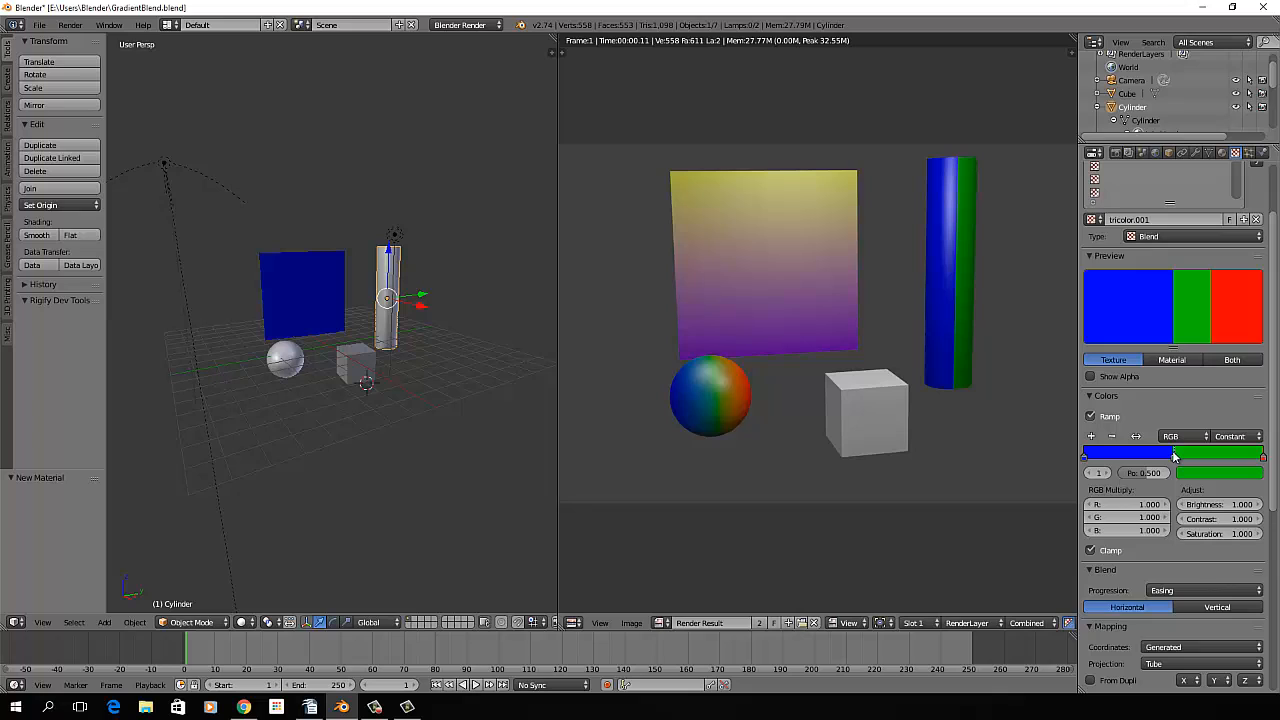
left_click_drag(1174, 456, 1143, 455)
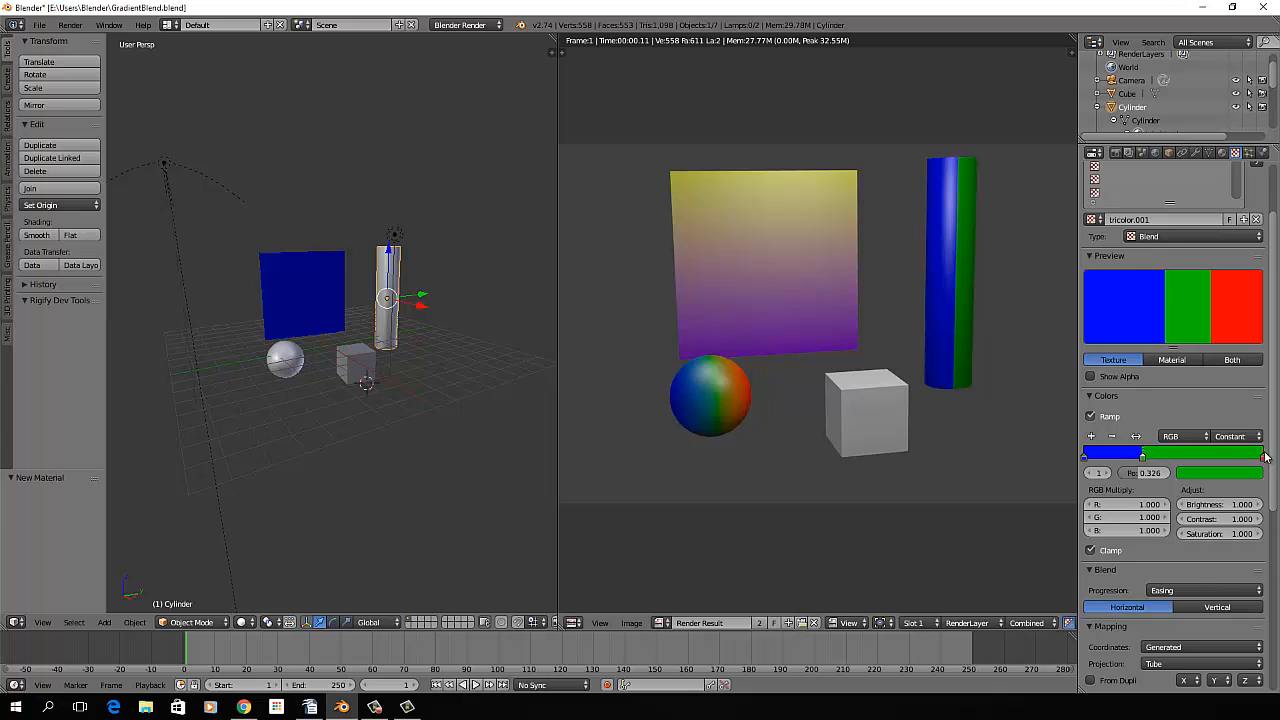
left_click_drag(1262, 456, 1200, 457)
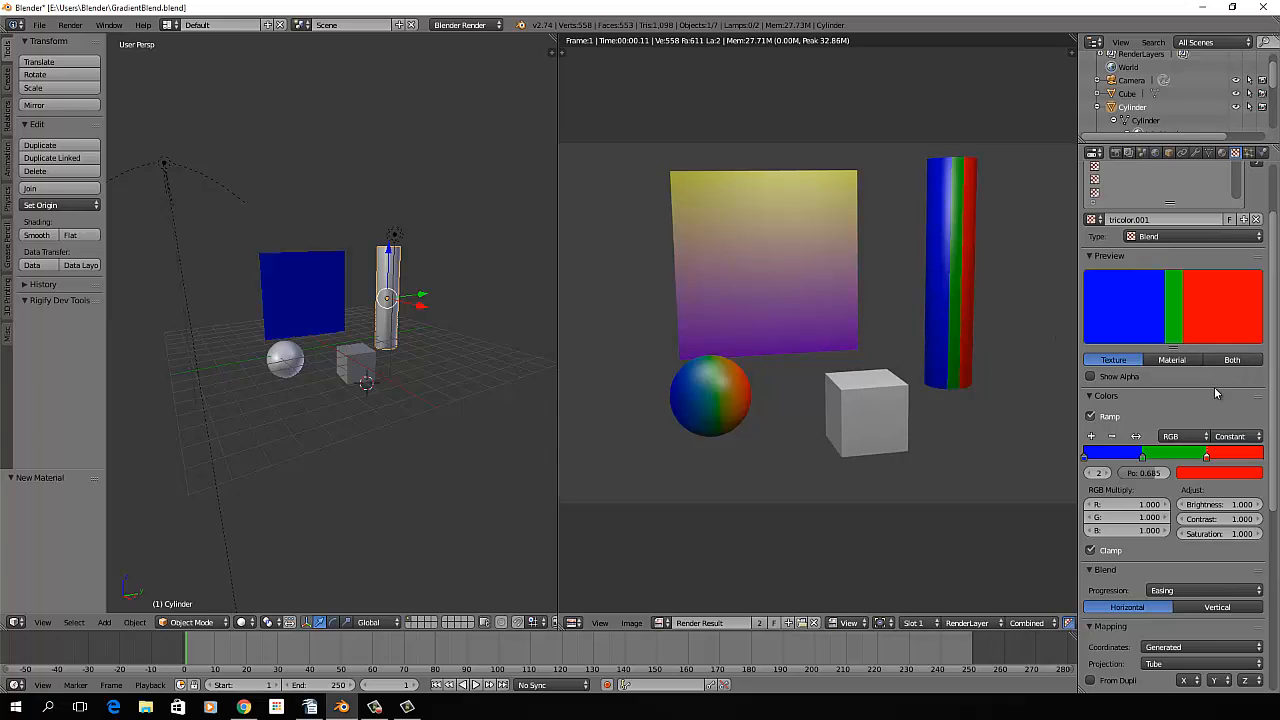
Set the cylinder texture's color ramp interpolation to B-Spline and render the scene.
scroll(1236, 393, "down", 1)
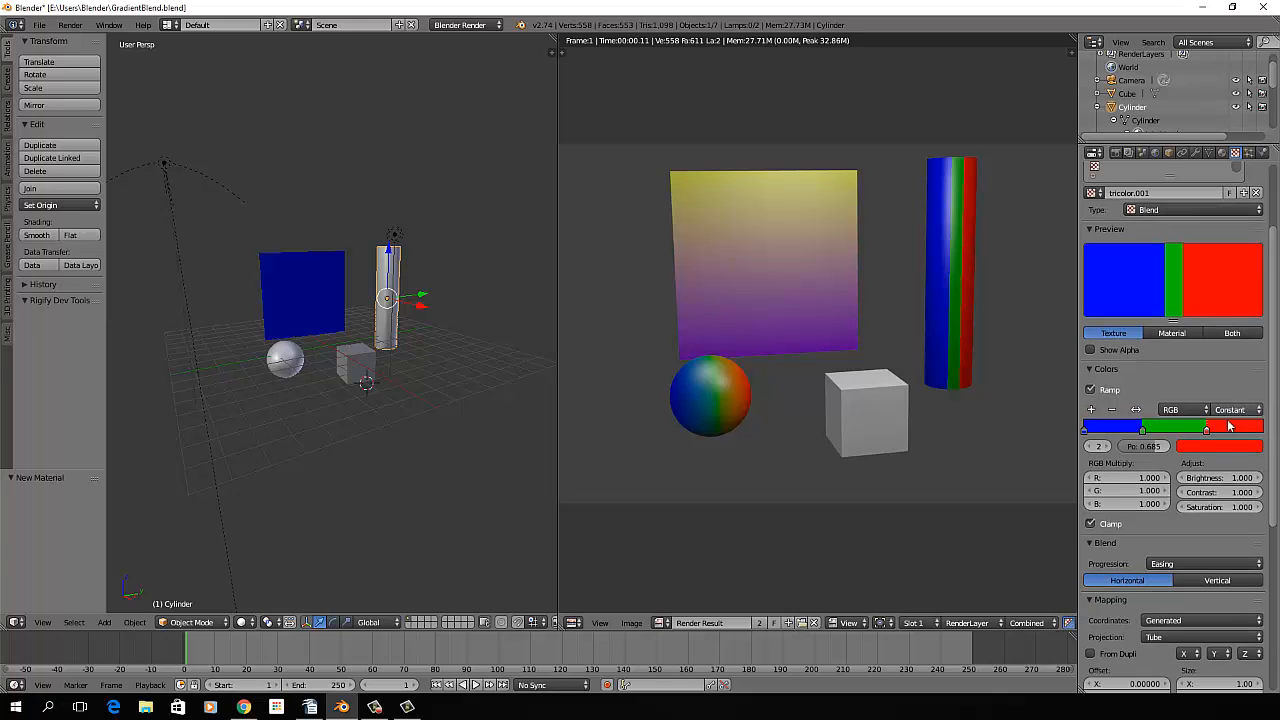
left_click(1214, 564)
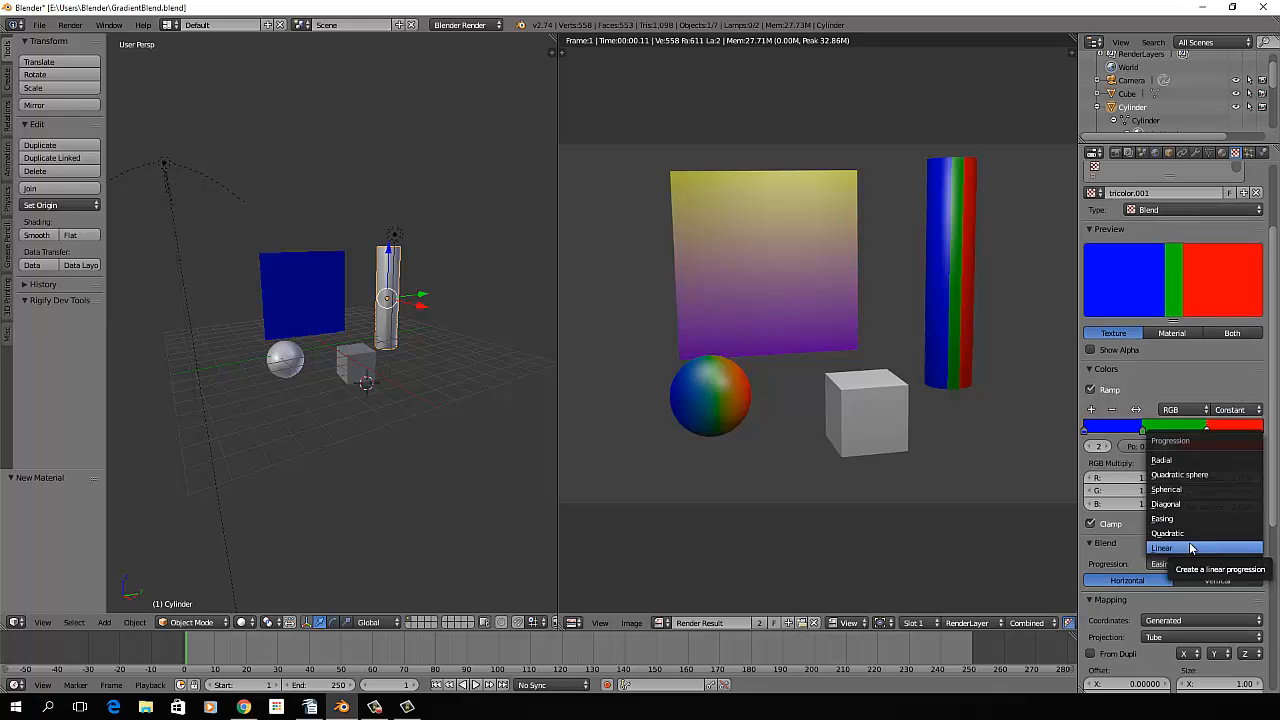
left_click(1188, 367)
left_click(1210, 369)
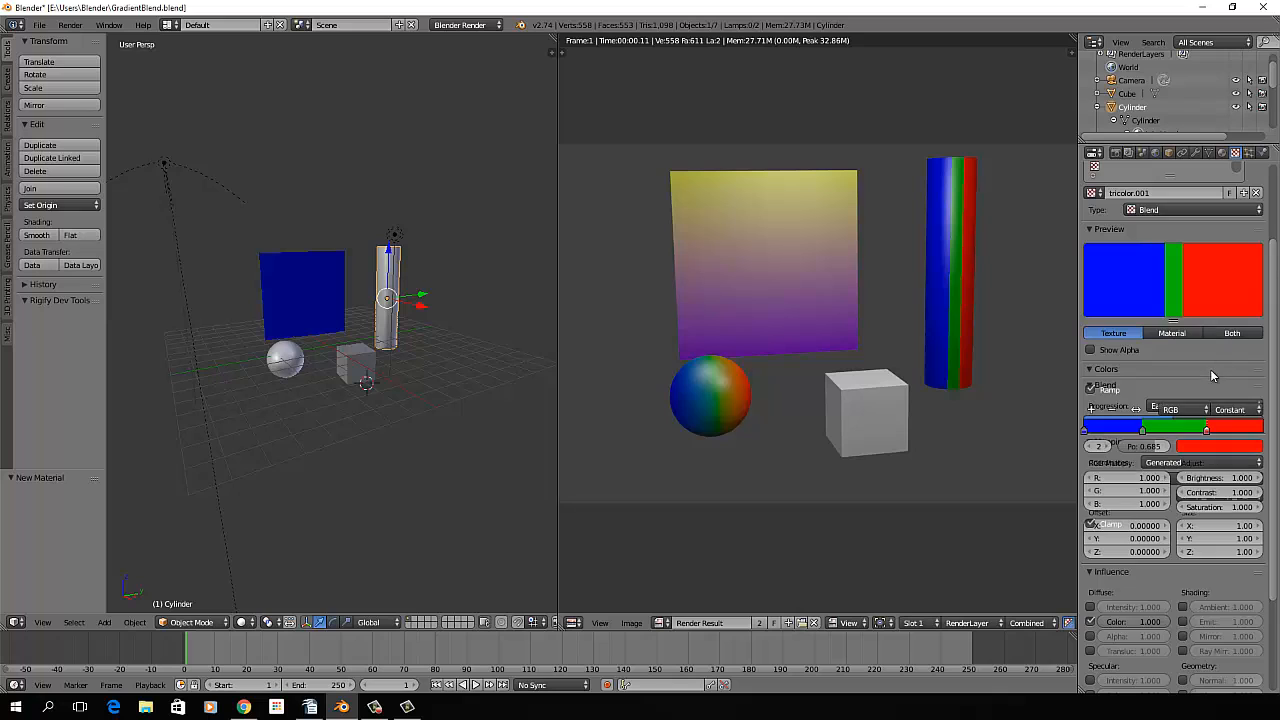
left_click(1232, 409)
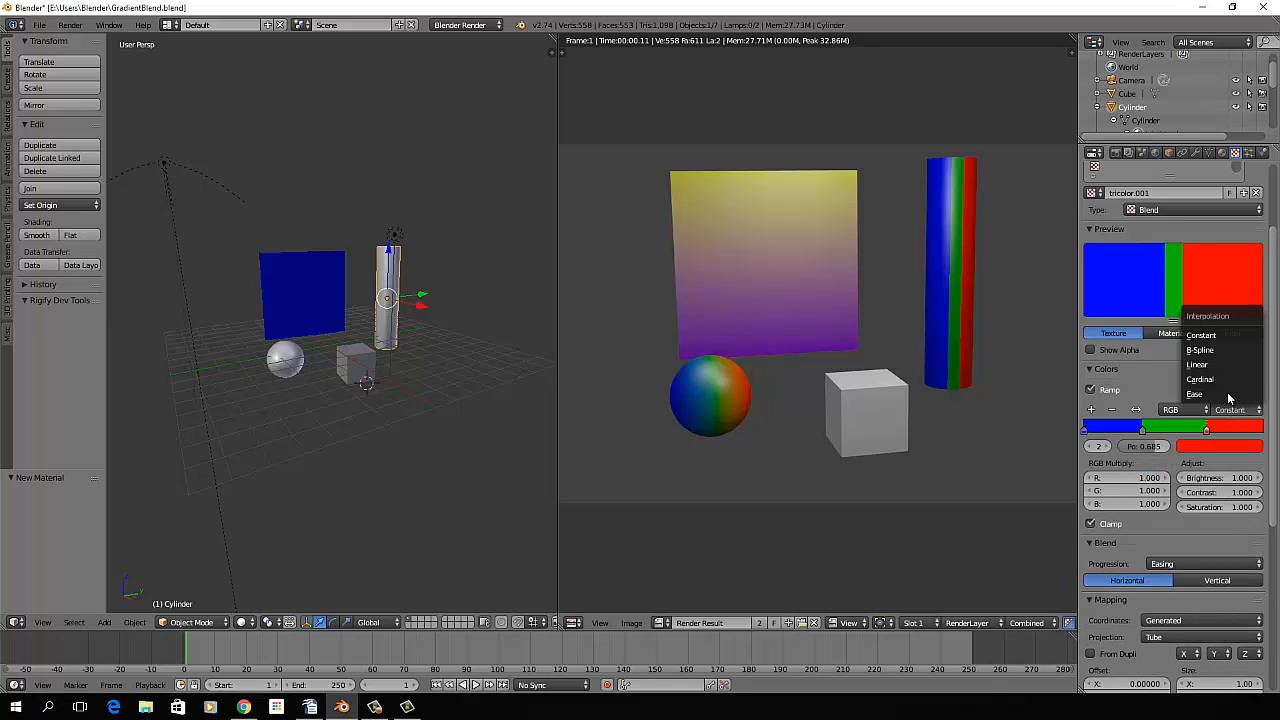
left_click(1201, 349)
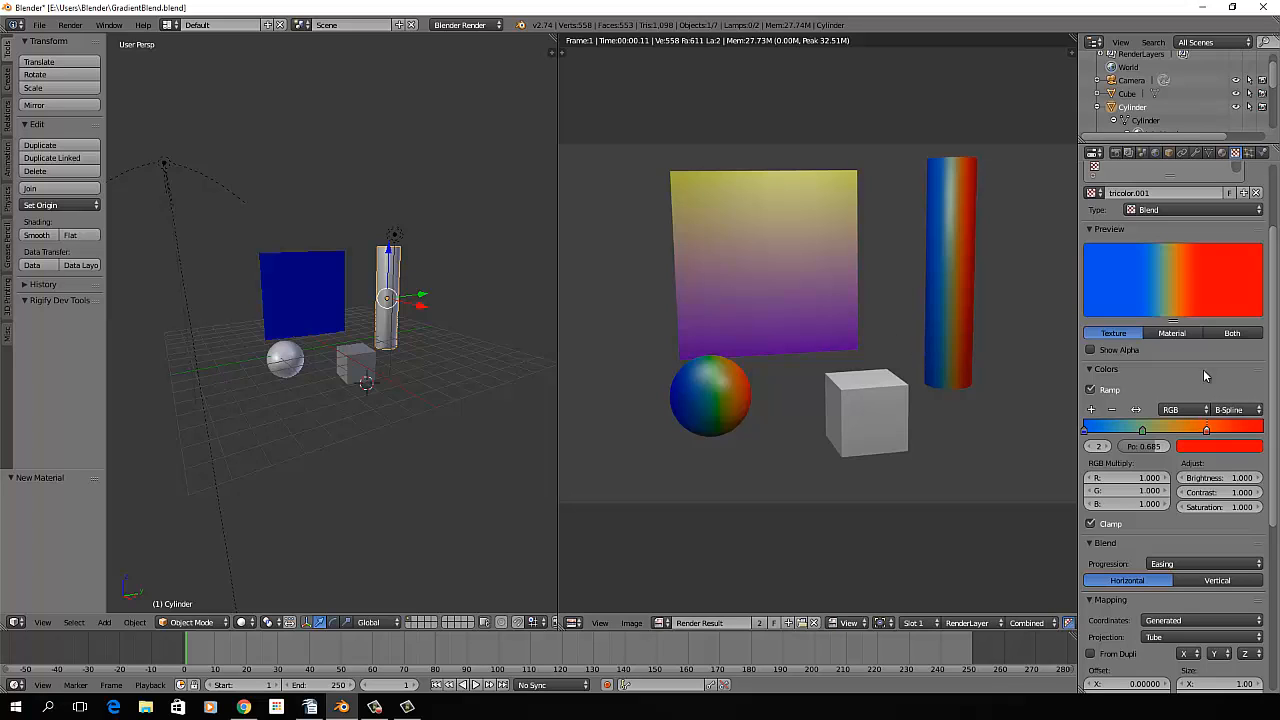
Render the scene with the cylinder texture's blend direction on Vertical, and return the direction to Horizontal.
left_click(1222, 580)
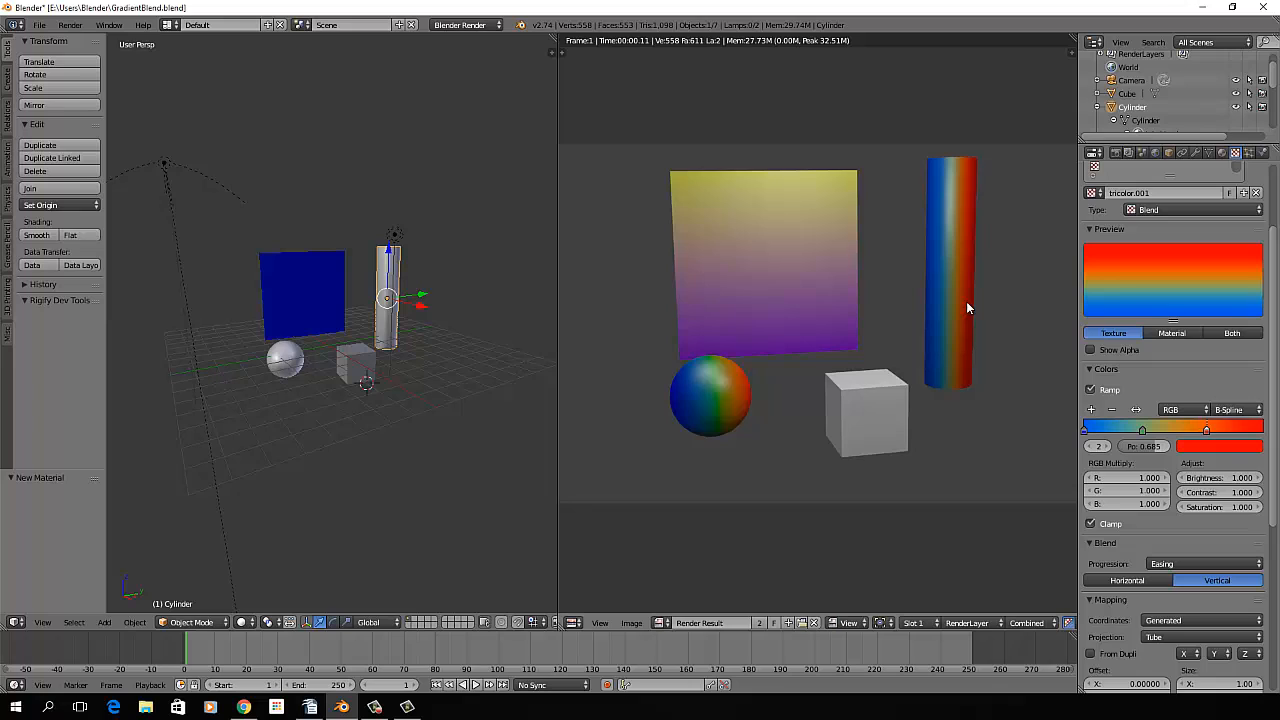
key("F12")
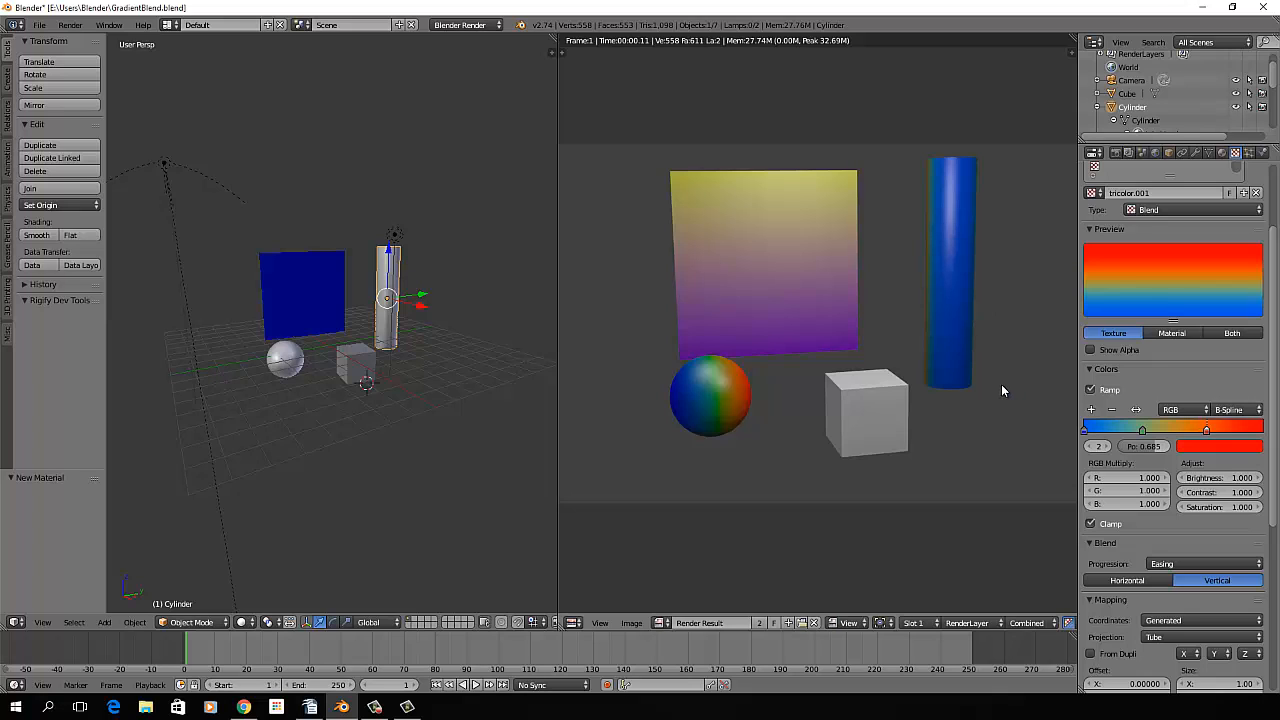
scroll(1032, 468, "down", 1)
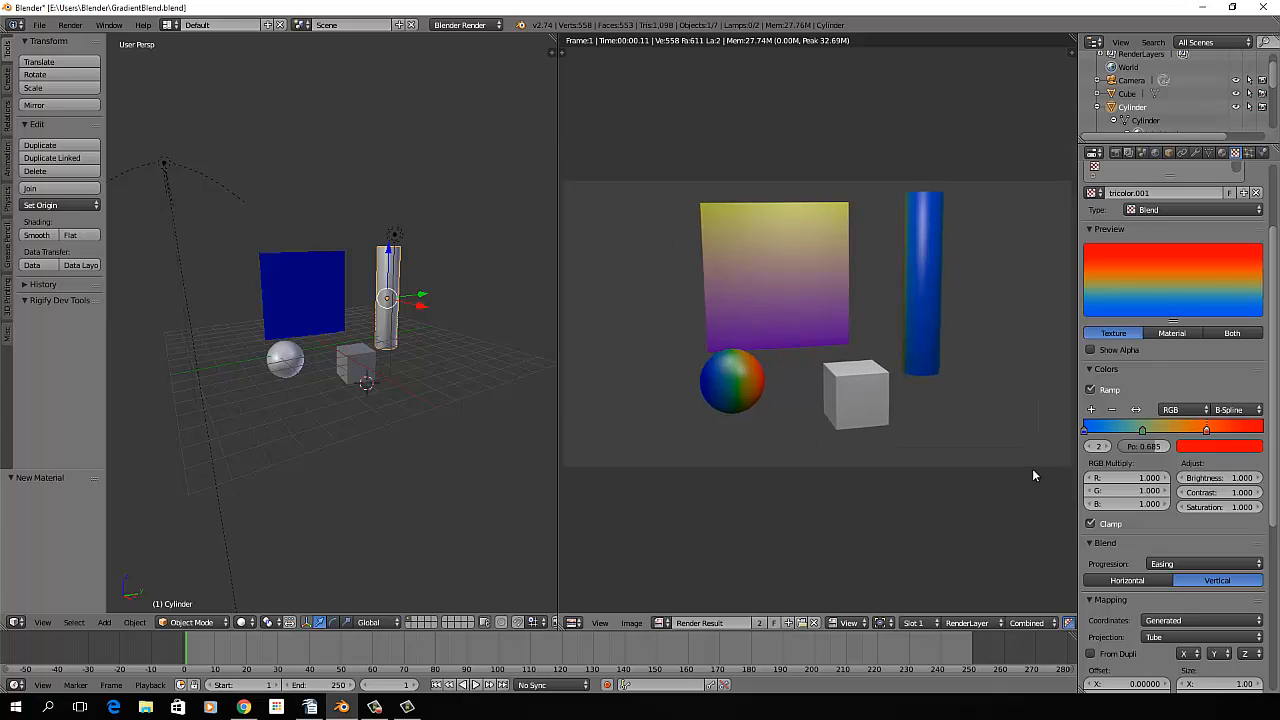
scroll(1160, 520, "down", 2)
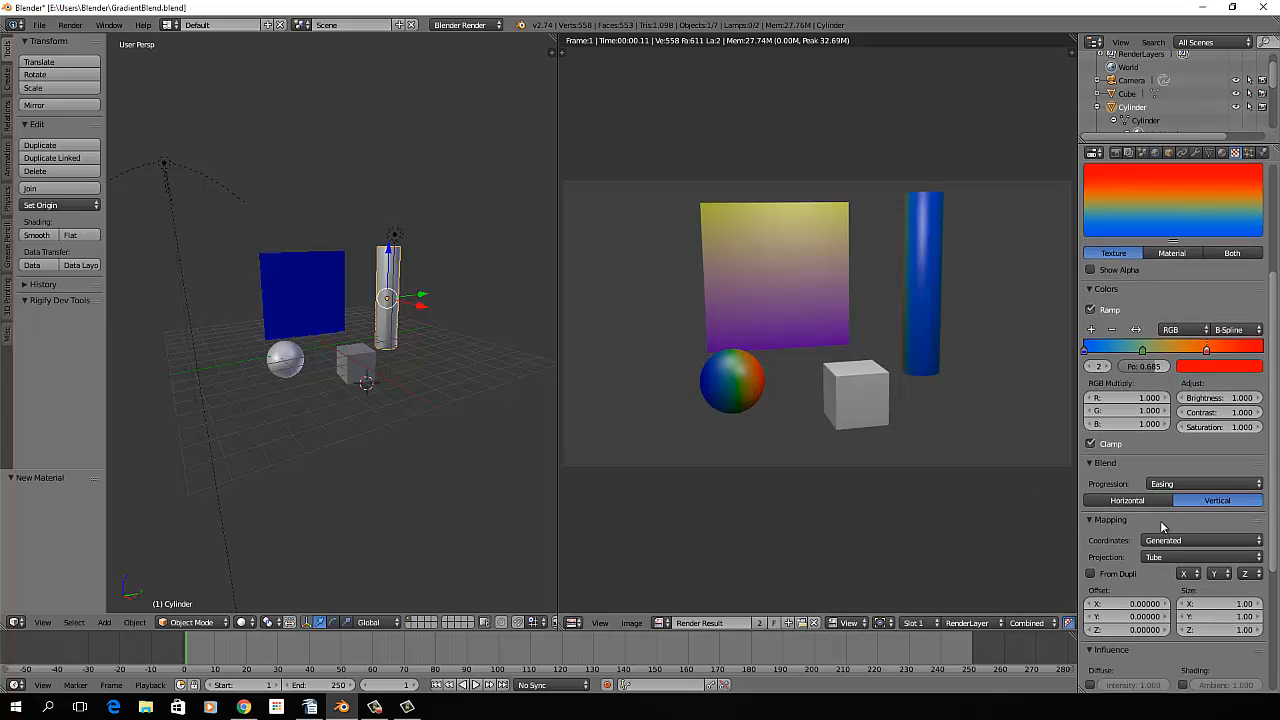
left_click(1137, 502)
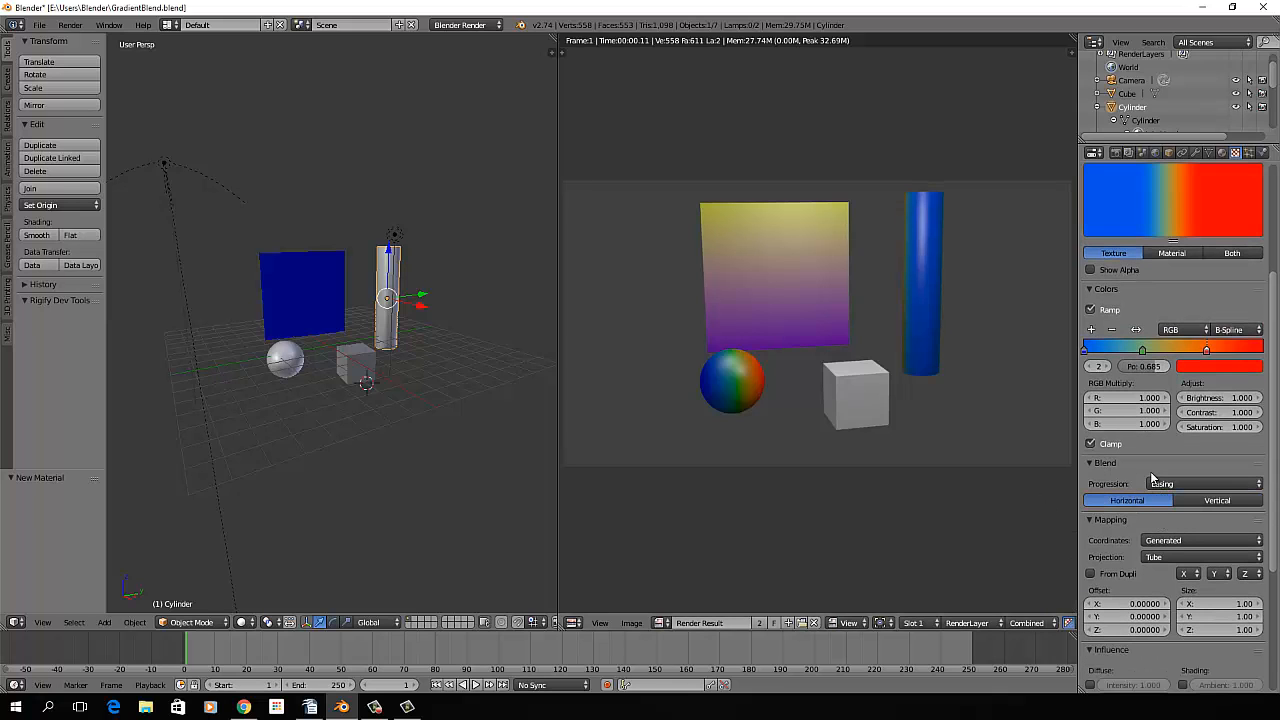
Swap the cylinder texture's mapping axes, setting X to Z and Z to X, and render the scene.
scroll(1155, 440, "down", 3)
scroll(1155, 440, "down", 2)
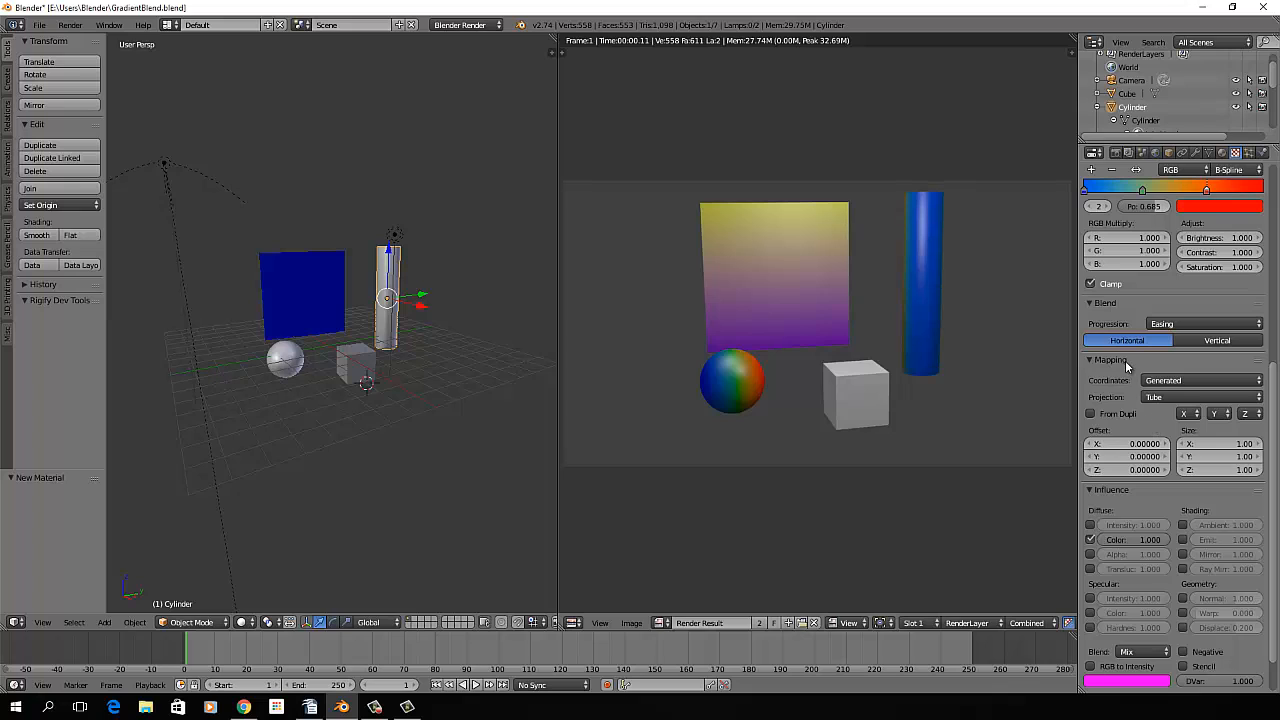
left_click(1186, 413)
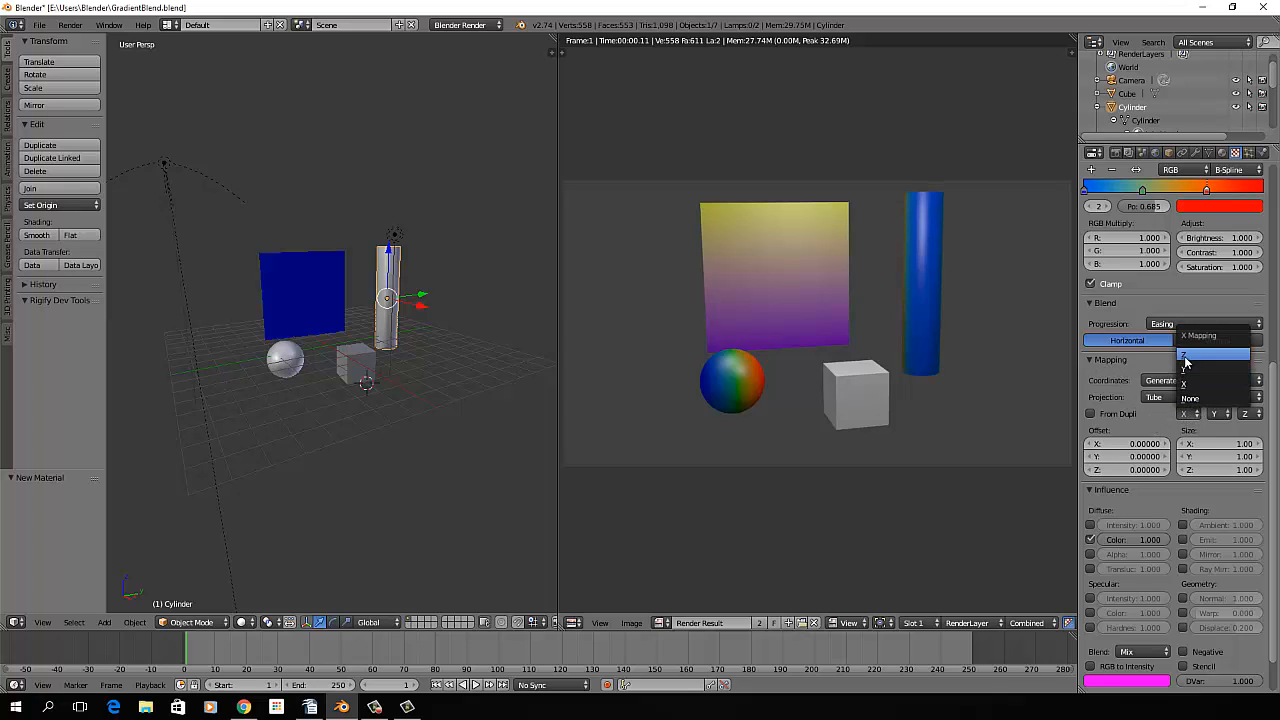
left_click(1186, 358)
left_click(1256, 414)
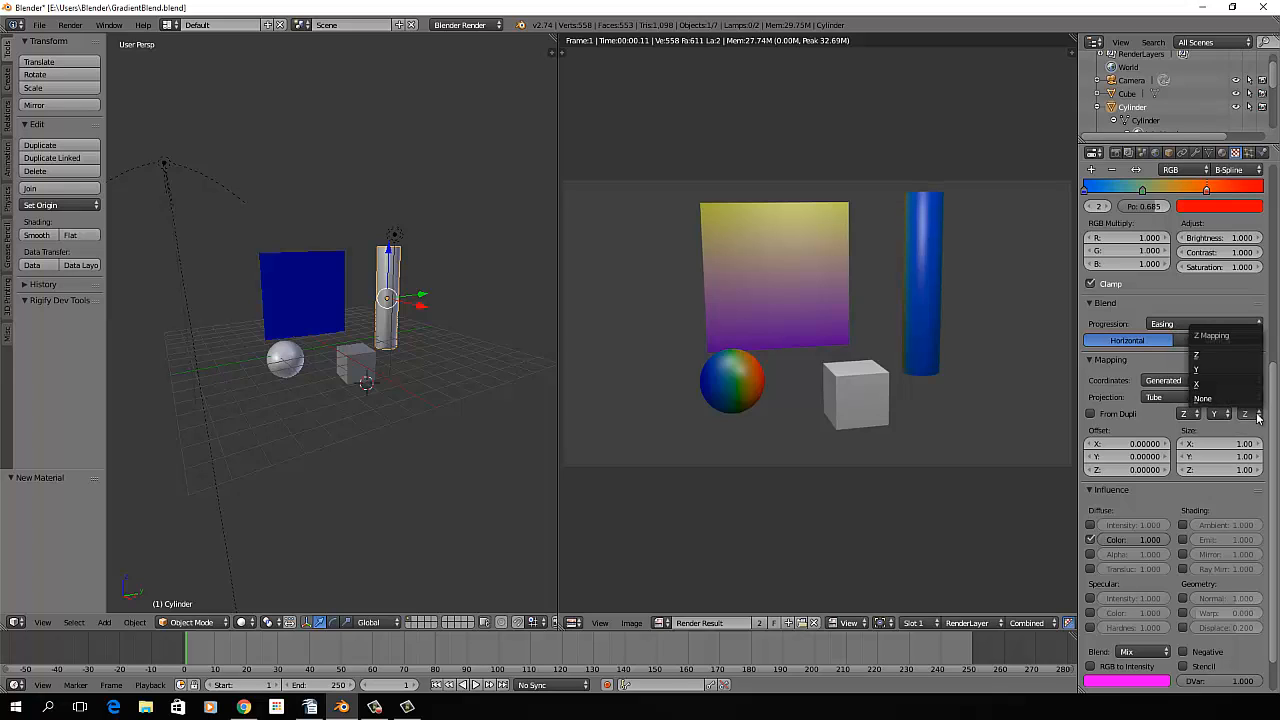
left_click(1252, 386)
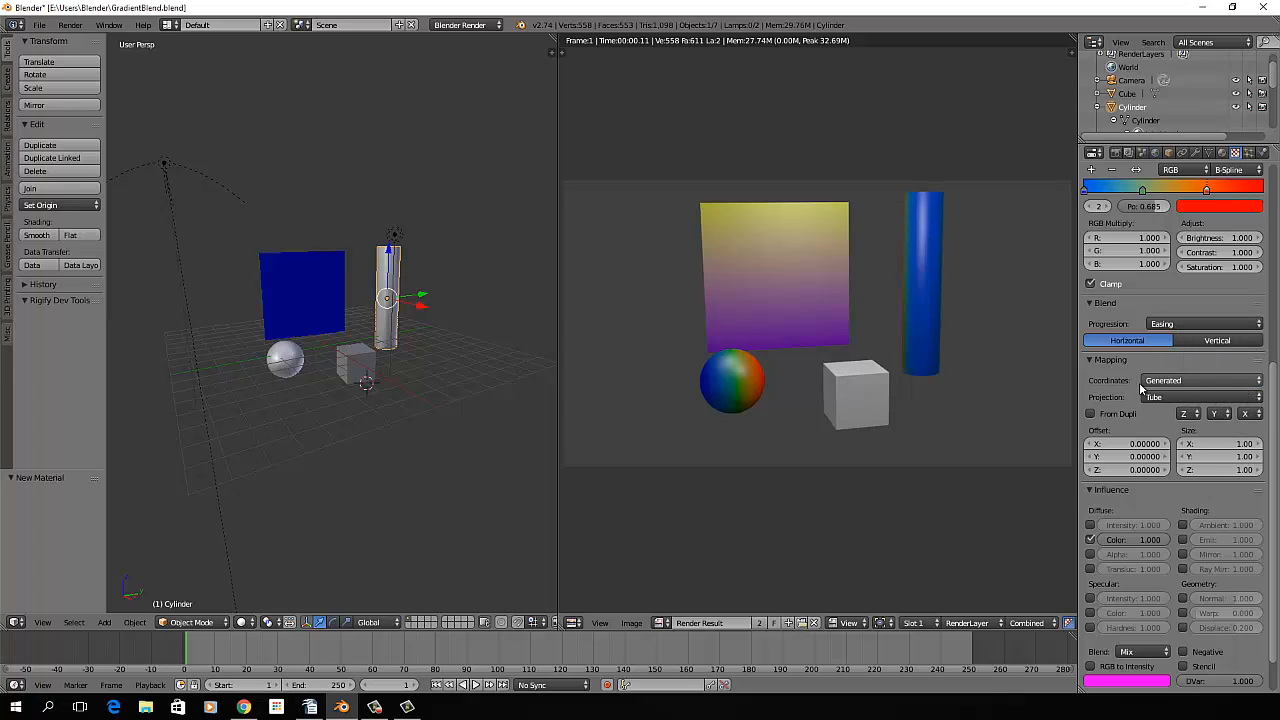
key("F12")
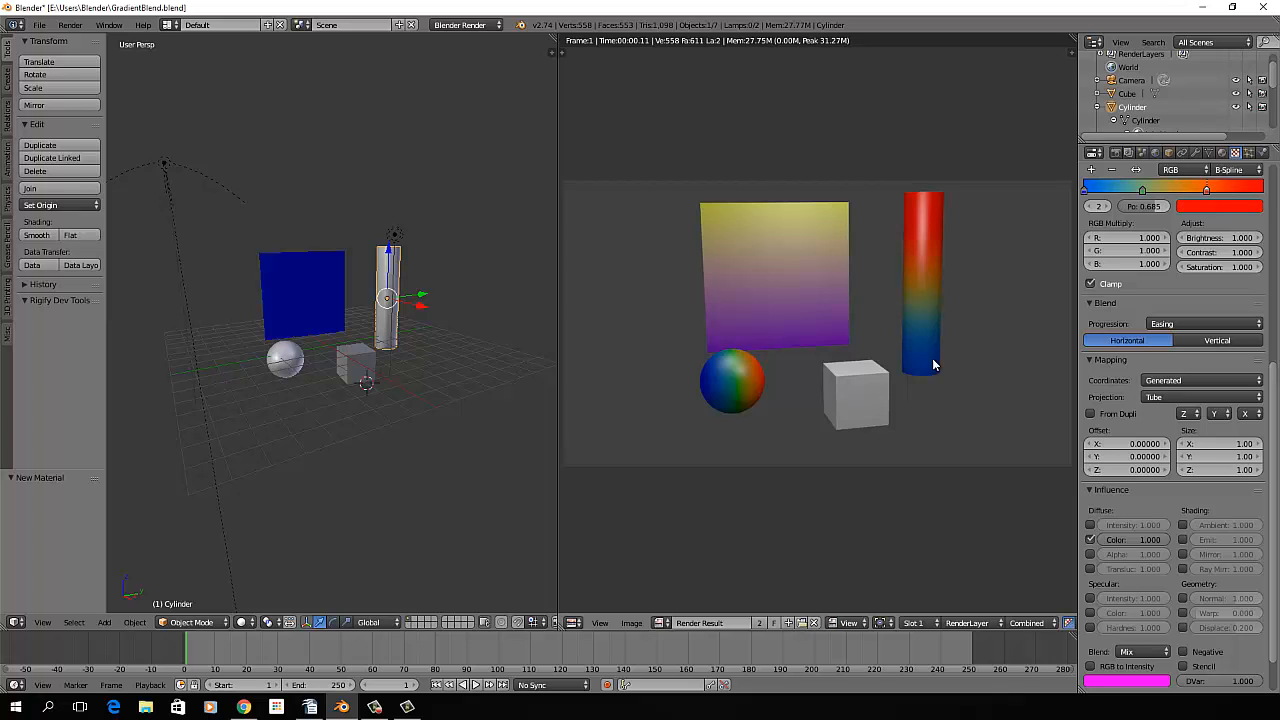
Select the cube and give it a new material named cubeblend.
scroll(1171, 423, "up", 8)
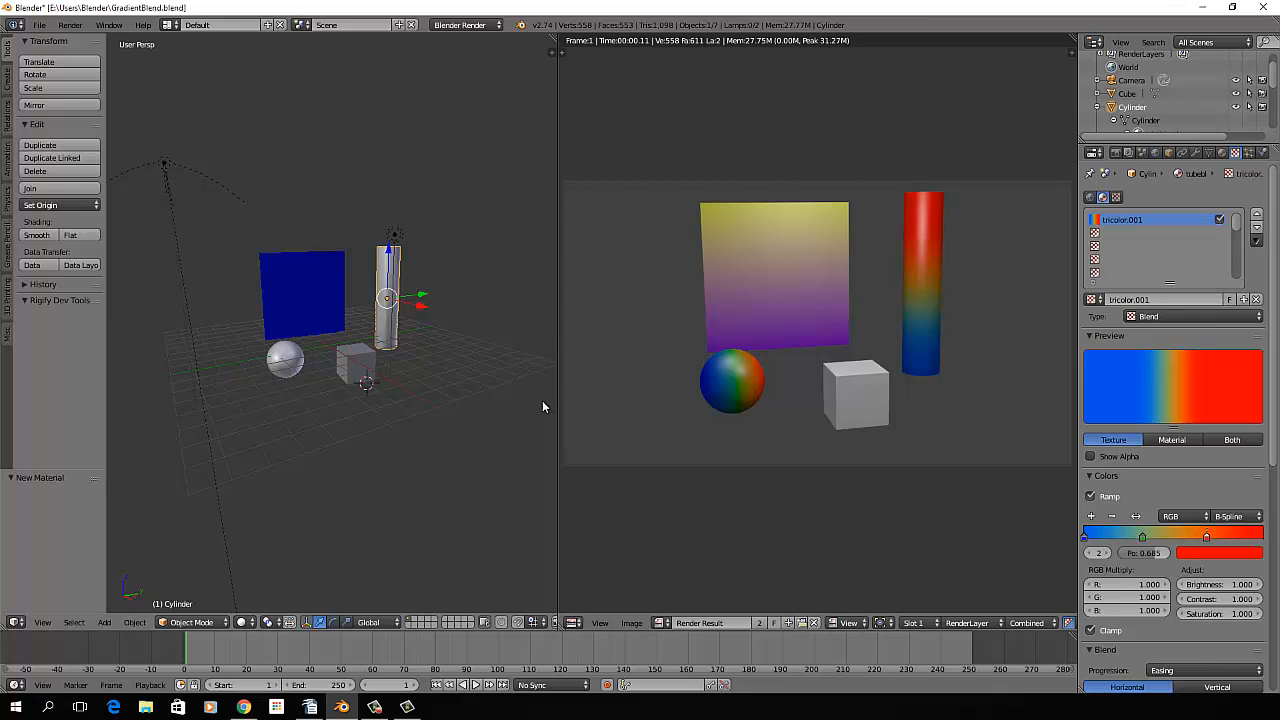
right_click(362, 358)
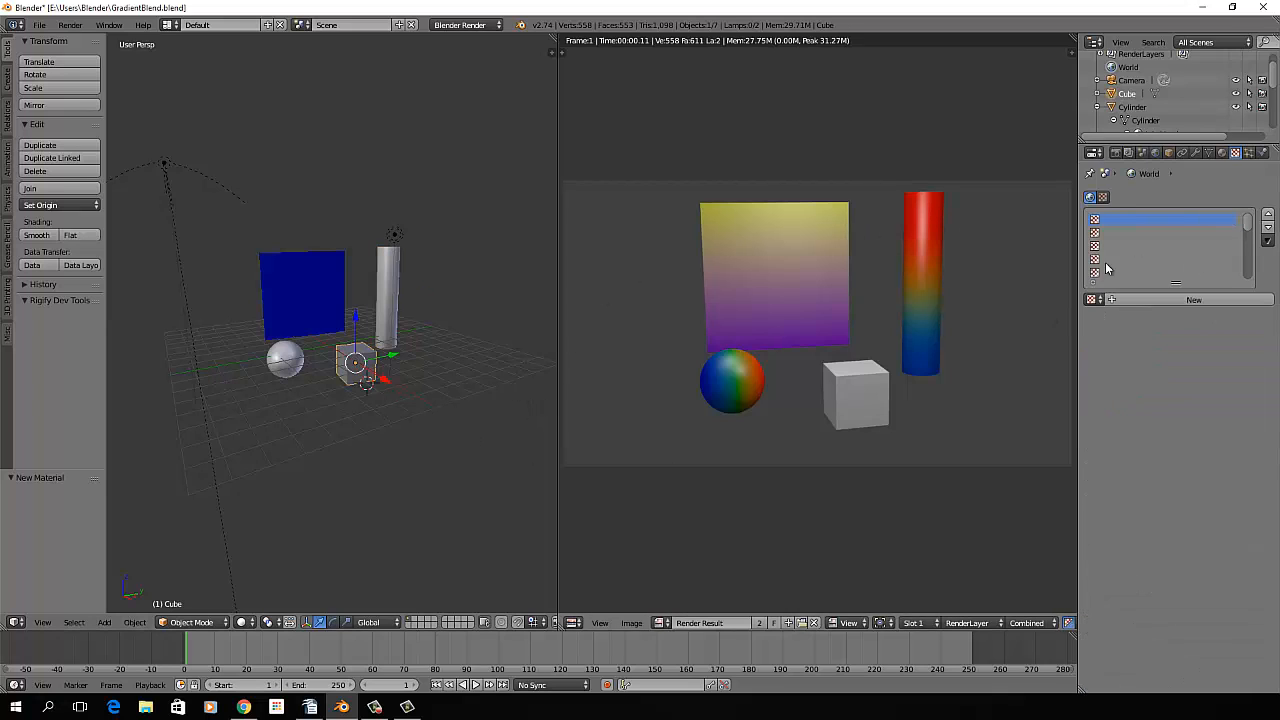
left_click(1222, 153)
left_click(1145, 241)
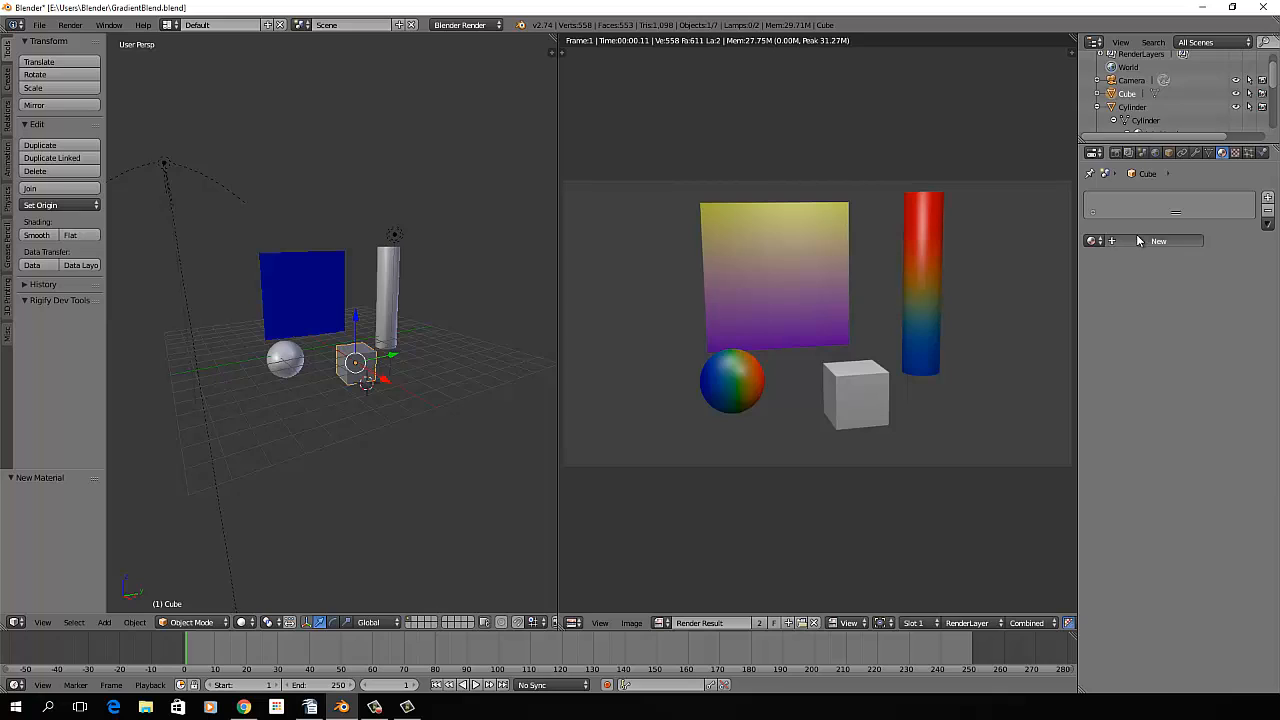
double_click(1143, 241)
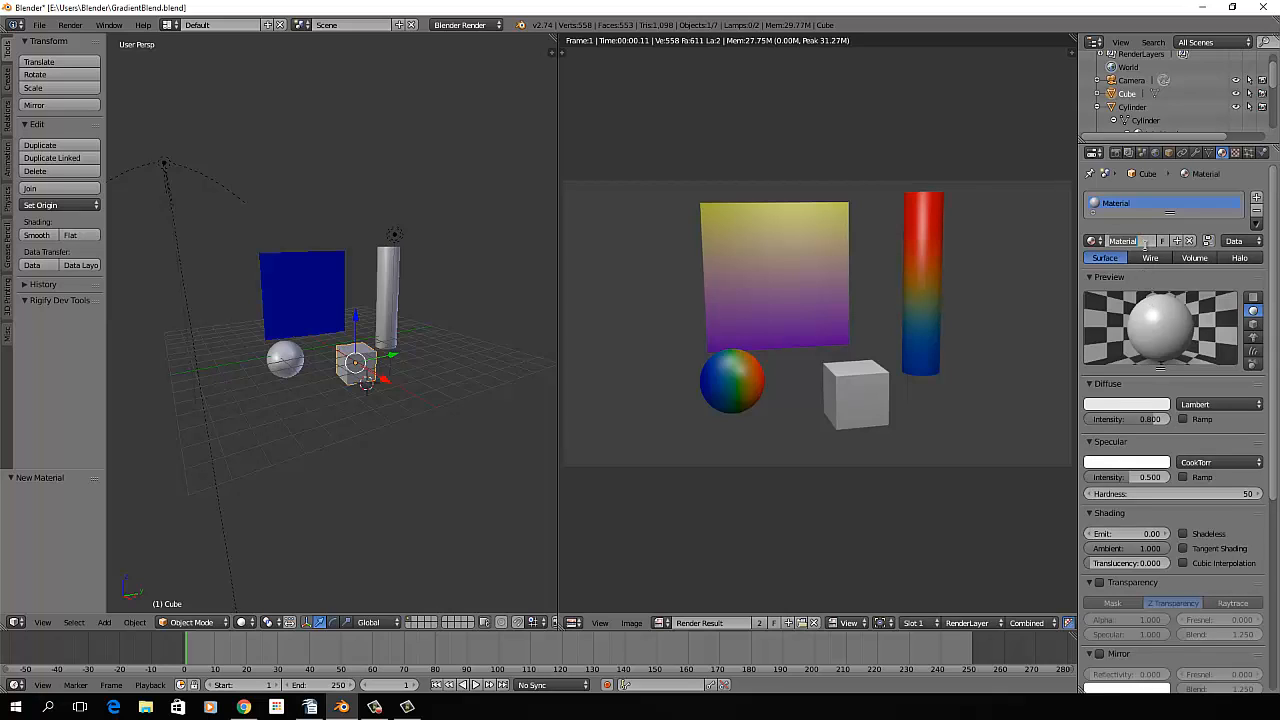
type("cubeblend")
key("Return")
Add a new texture named pinkiepie to the cube's material and set its type to Blend.
left_click(1235, 152)
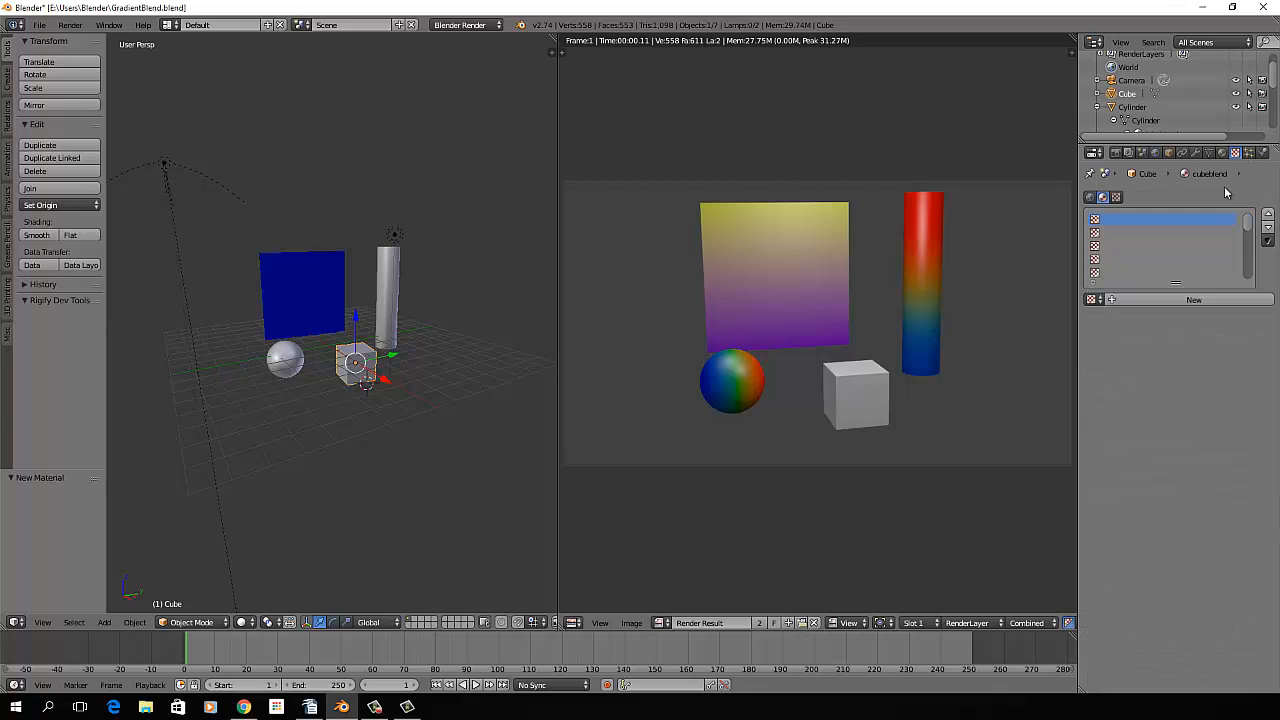
left_click(1182, 299)
double_click(1160, 299)
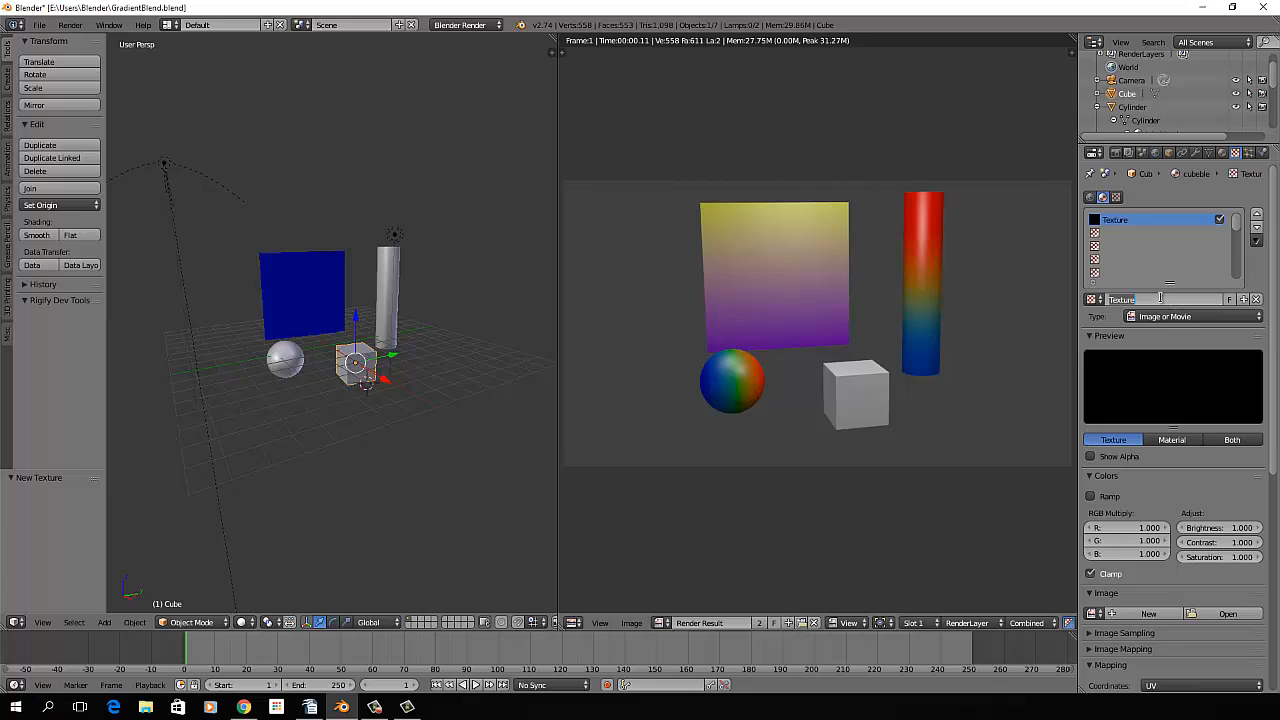
type("pinkiepie")
key("Return")
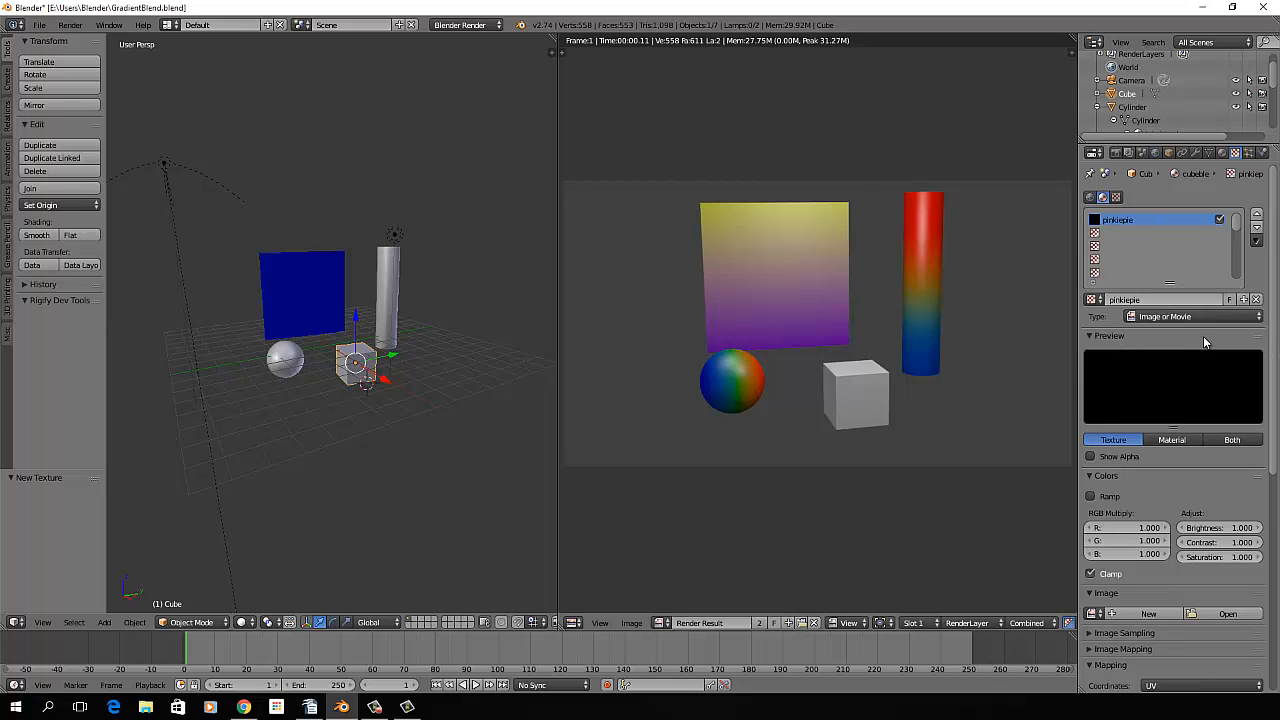
left_click(1195, 316)
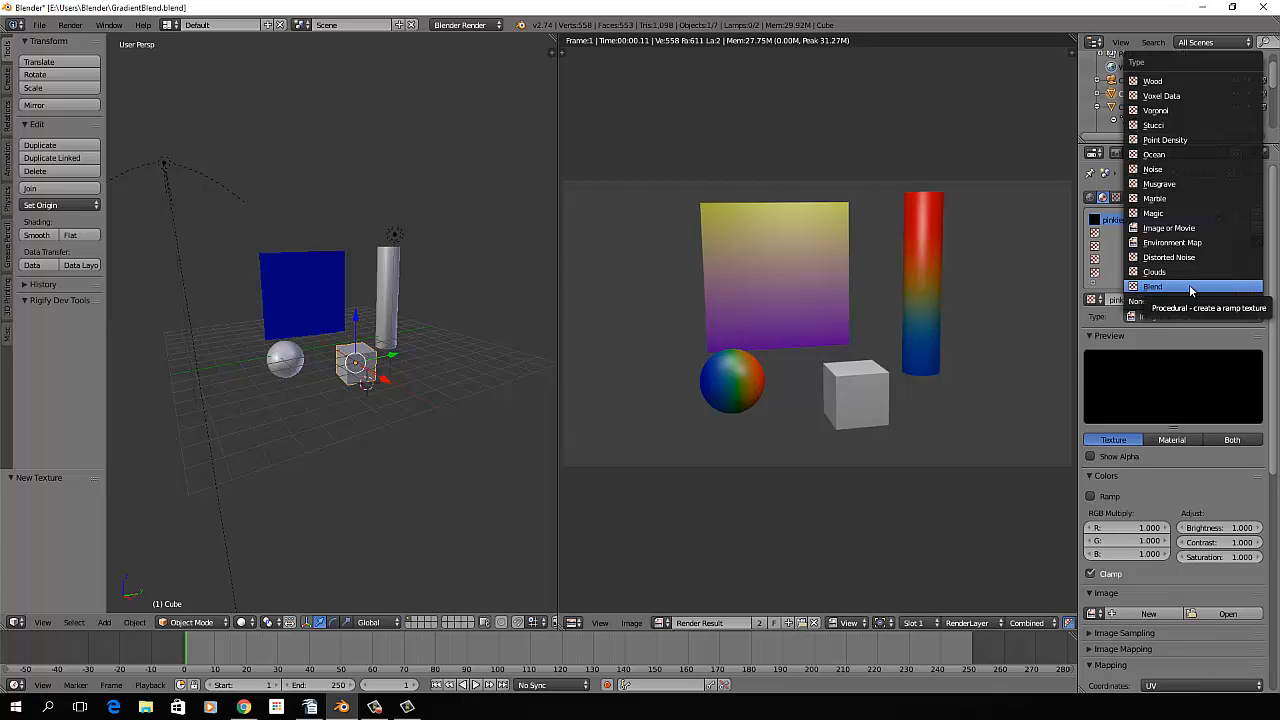
left_click(1188, 286)
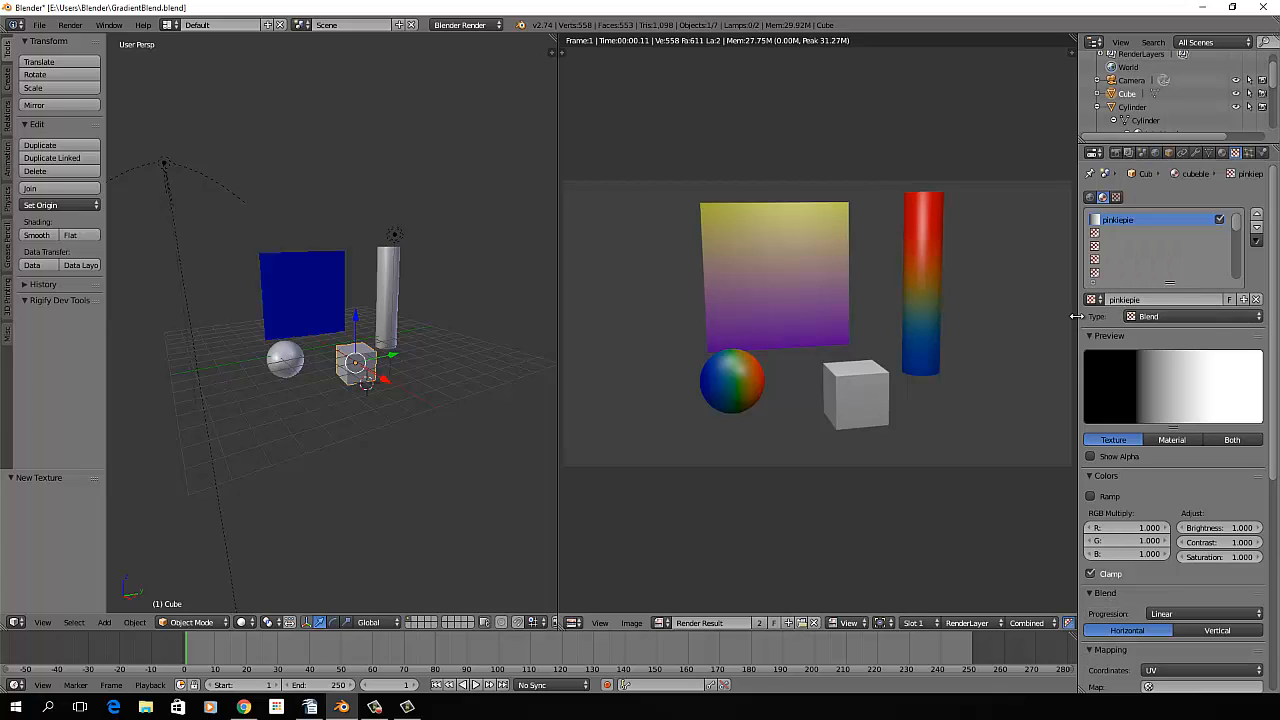
Enable the color ramp on the pinkiepie texture and make its first stop an opaque red.
scroll(1164, 344, "down", 2)
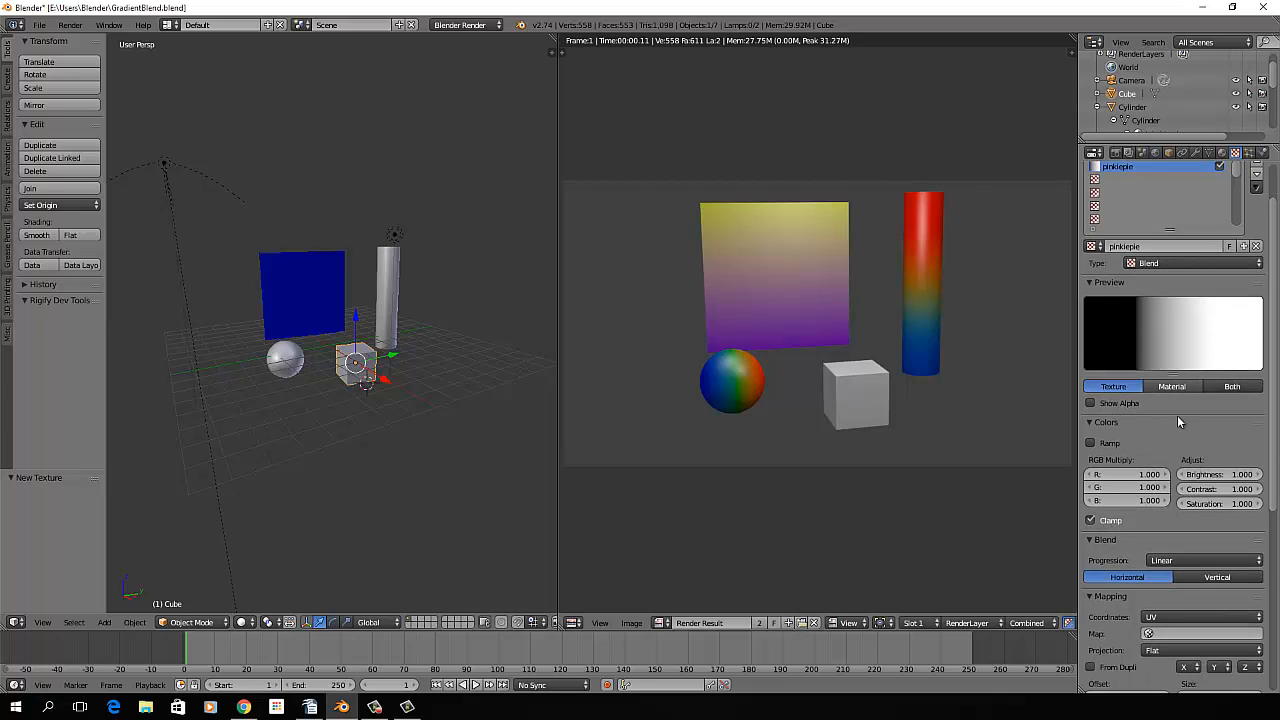
left_click(1091, 443)
scroll(1210, 405, "down", 2)
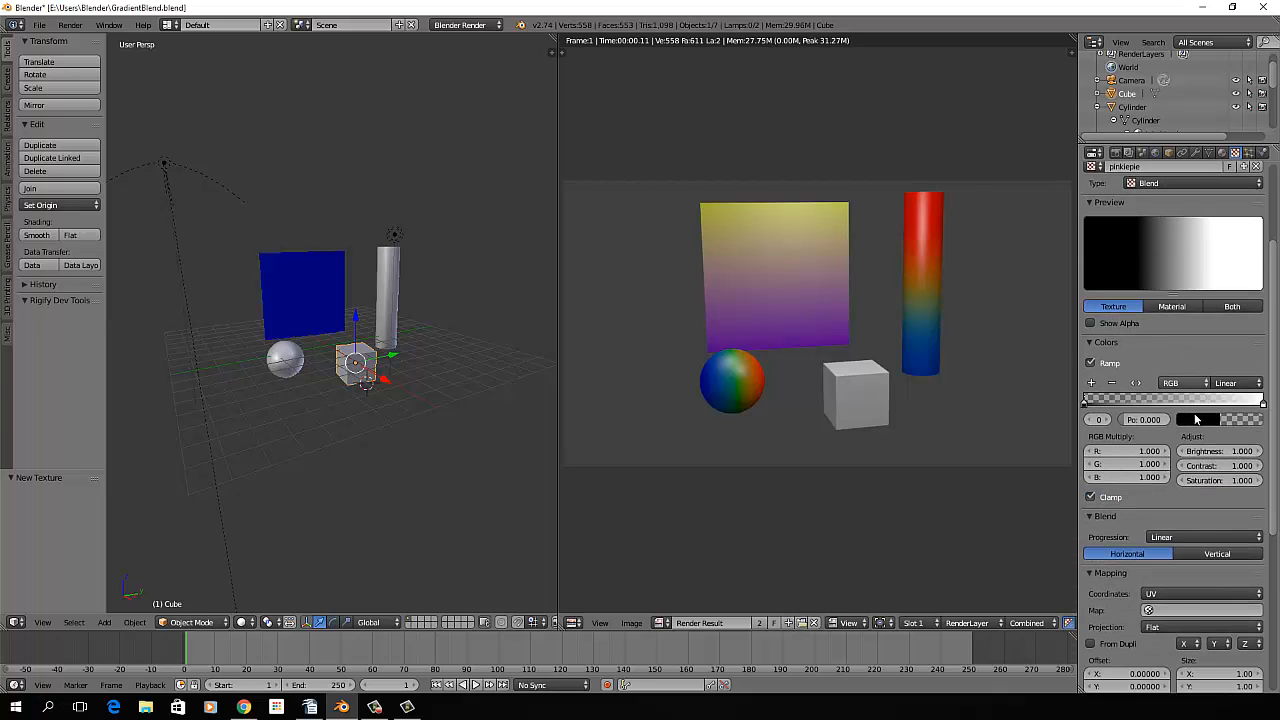
scroll(1190, 420, "down", 1)
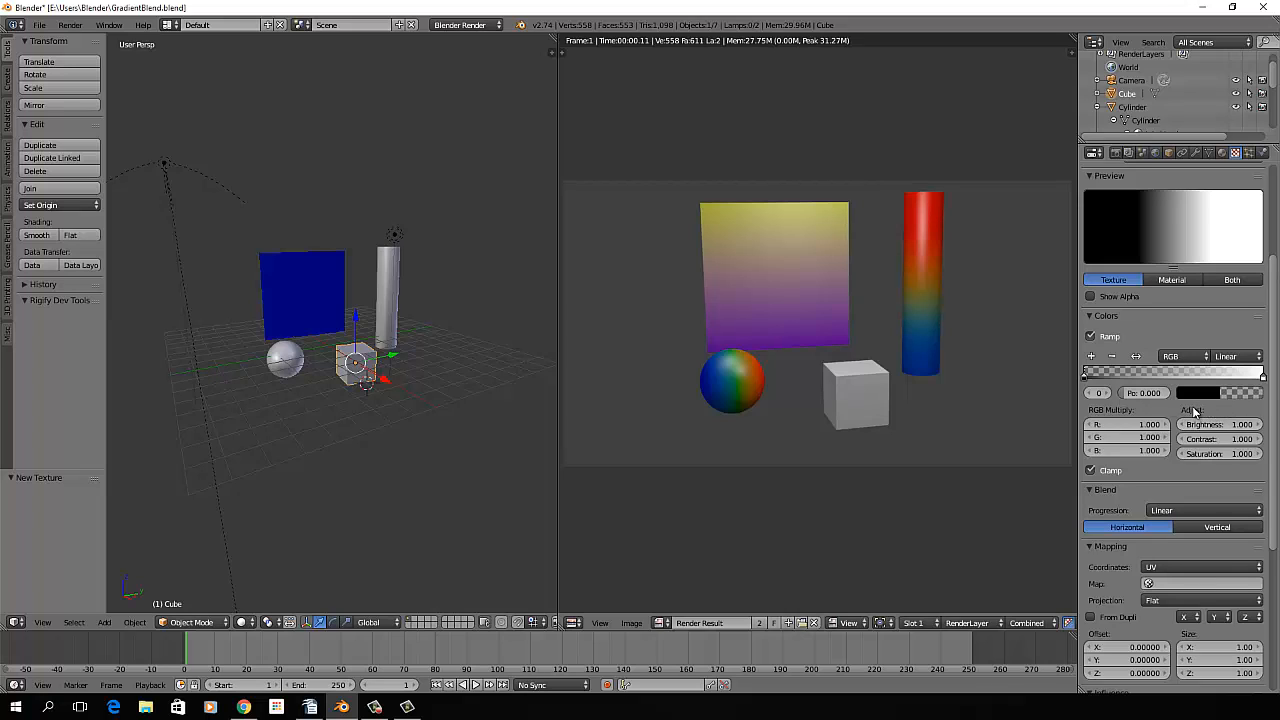
left_click(1198, 396)
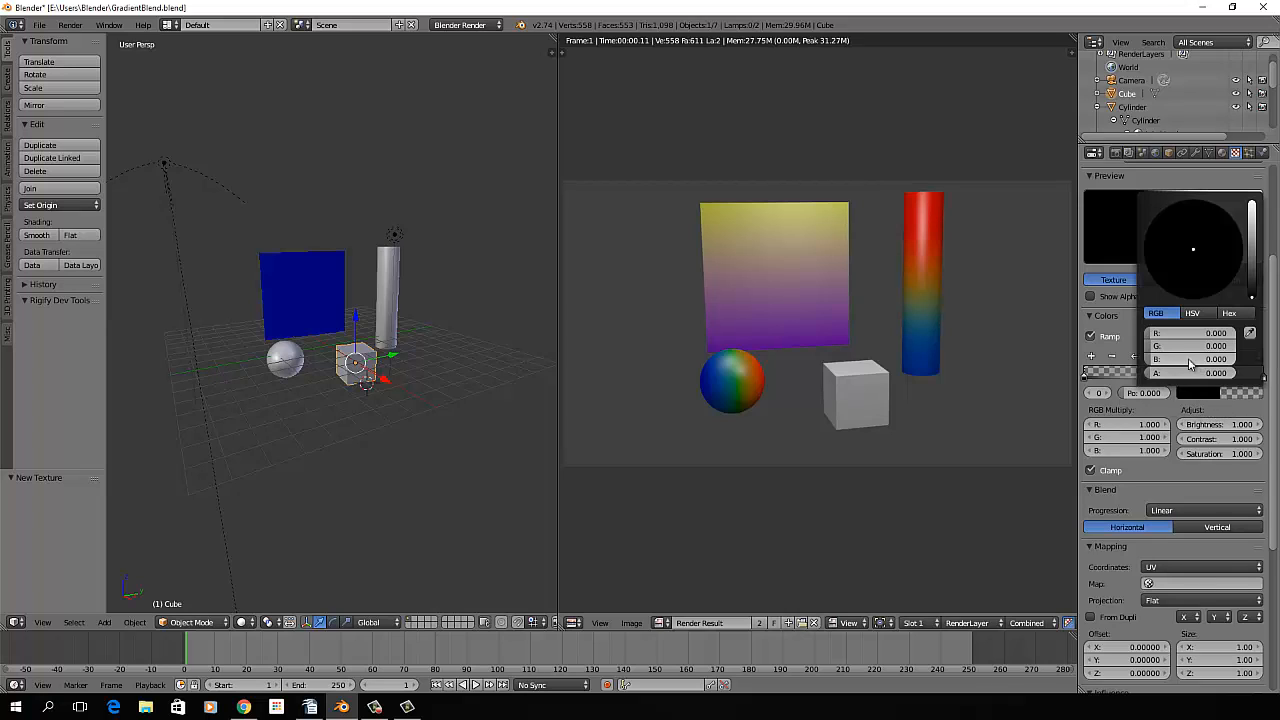
left_click_drag(1150, 334, 1248, 332)
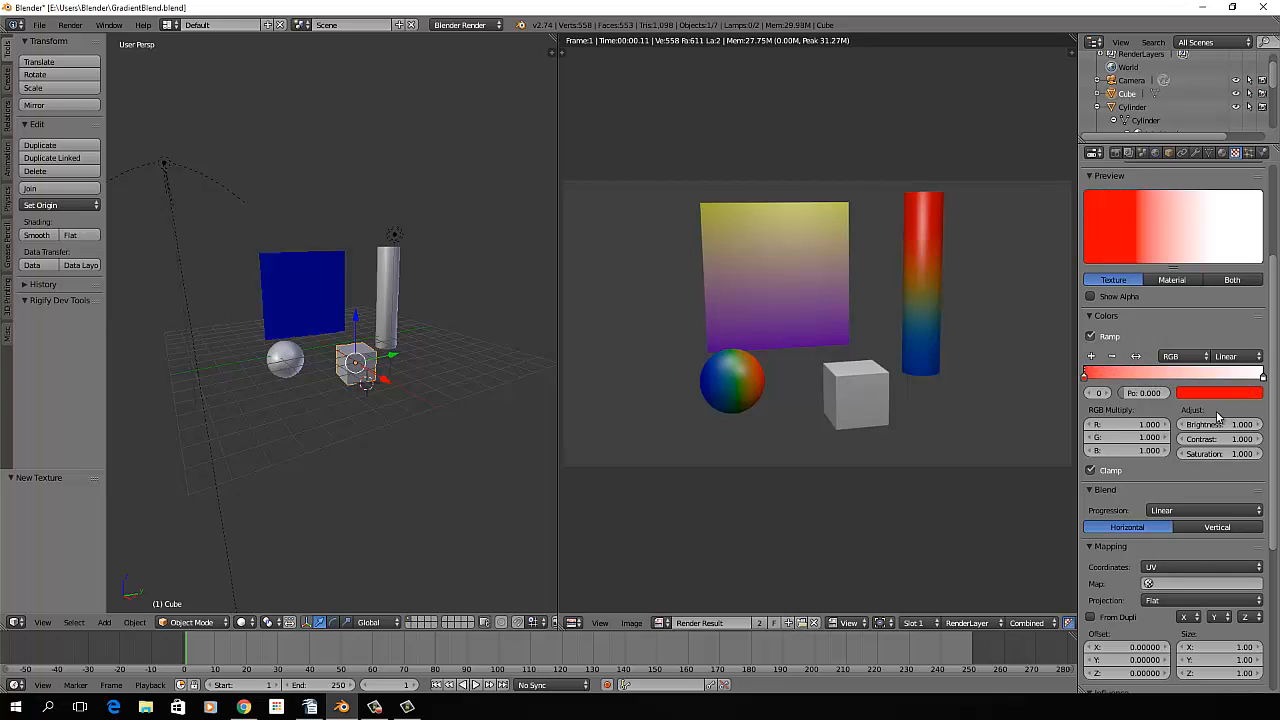
Change the color of the ramp's end stop at position 1.000 to a light salmon pink.
left_click(1263, 378)
left_click(1242, 393)
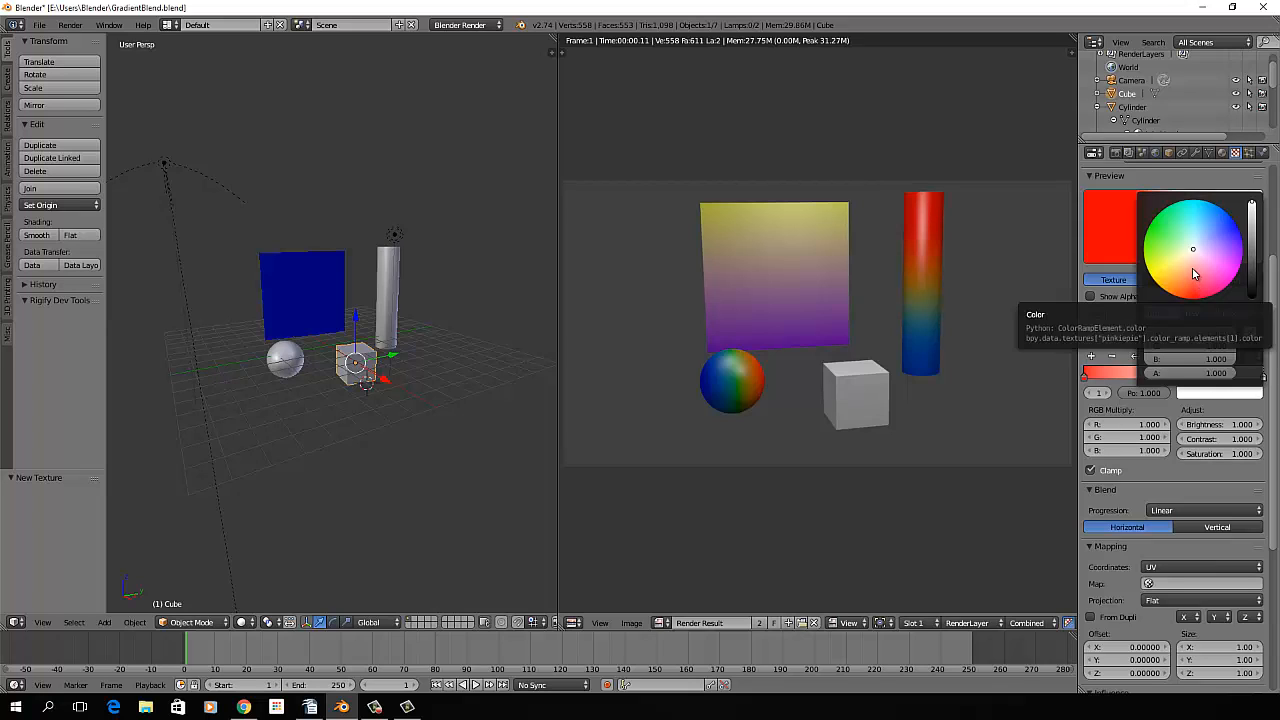
left_click_drag(1193, 273, 1201, 287)
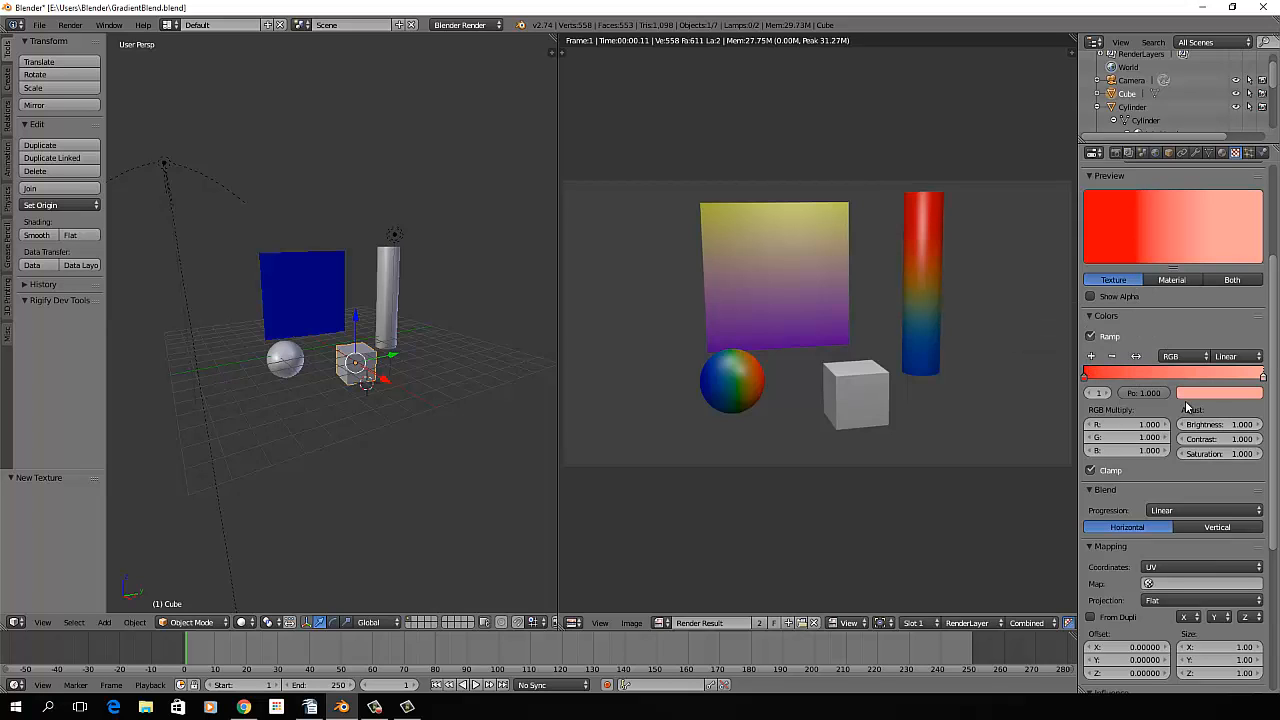
Map the cube's texture with Generated coordinates and Cube projection.
scroll(1165, 420, "down", 3)
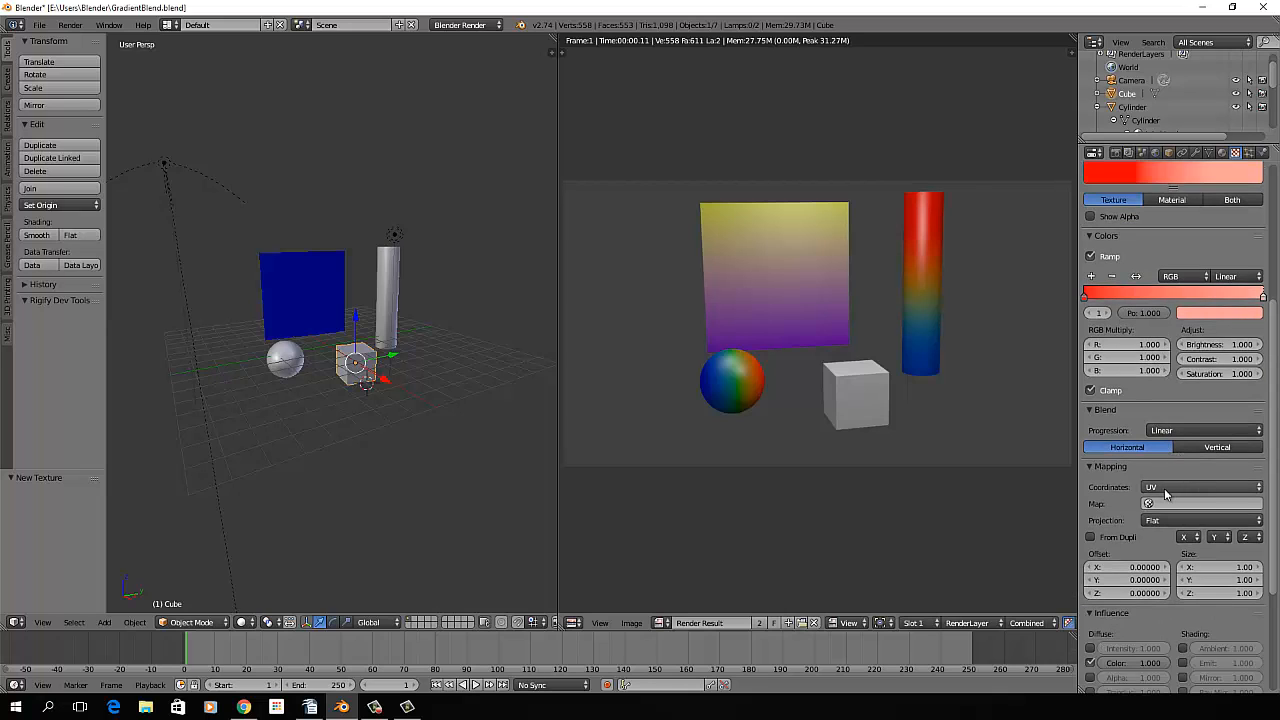
left_click(1185, 486)
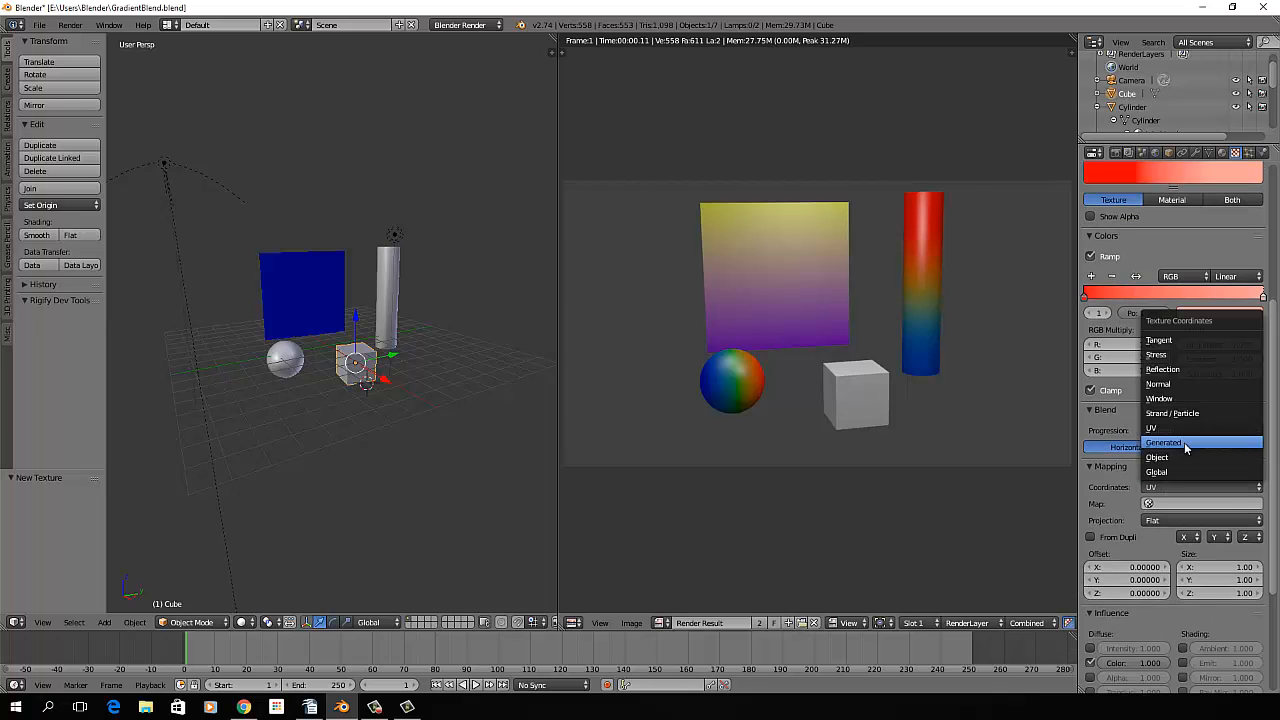
left_click(1184, 442)
left_click(1178, 503)
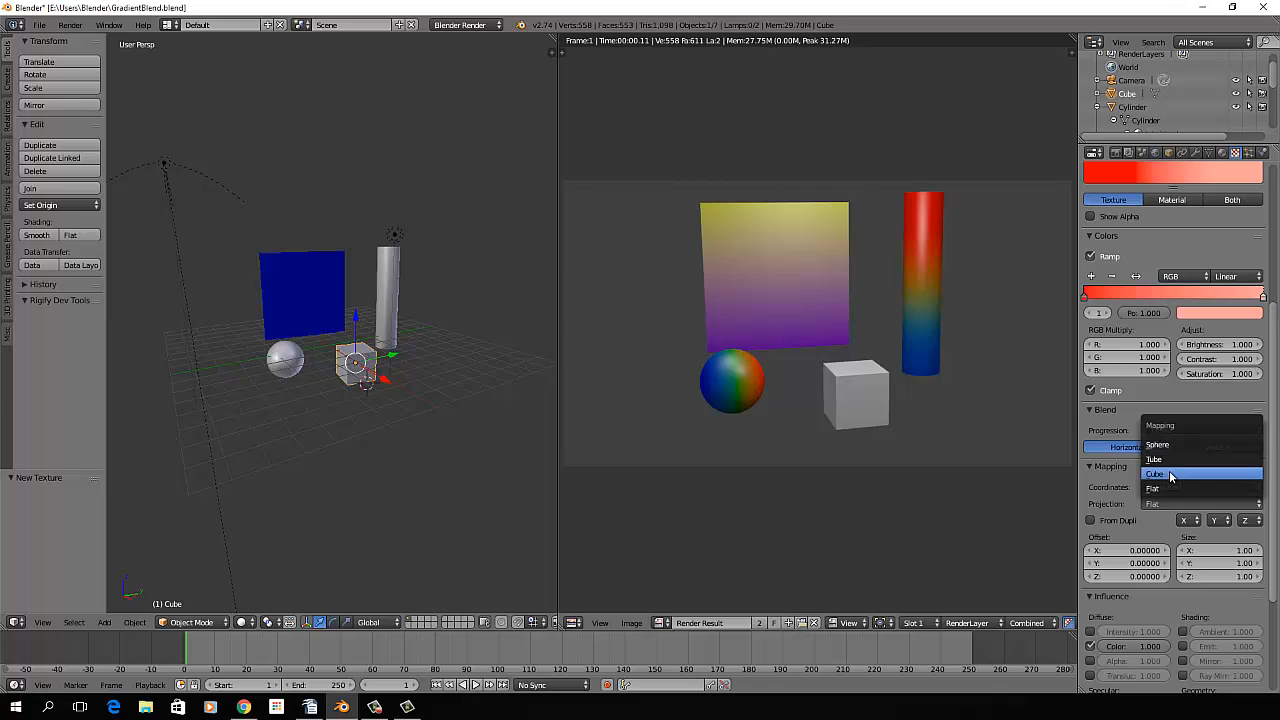
left_click(1171, 474)
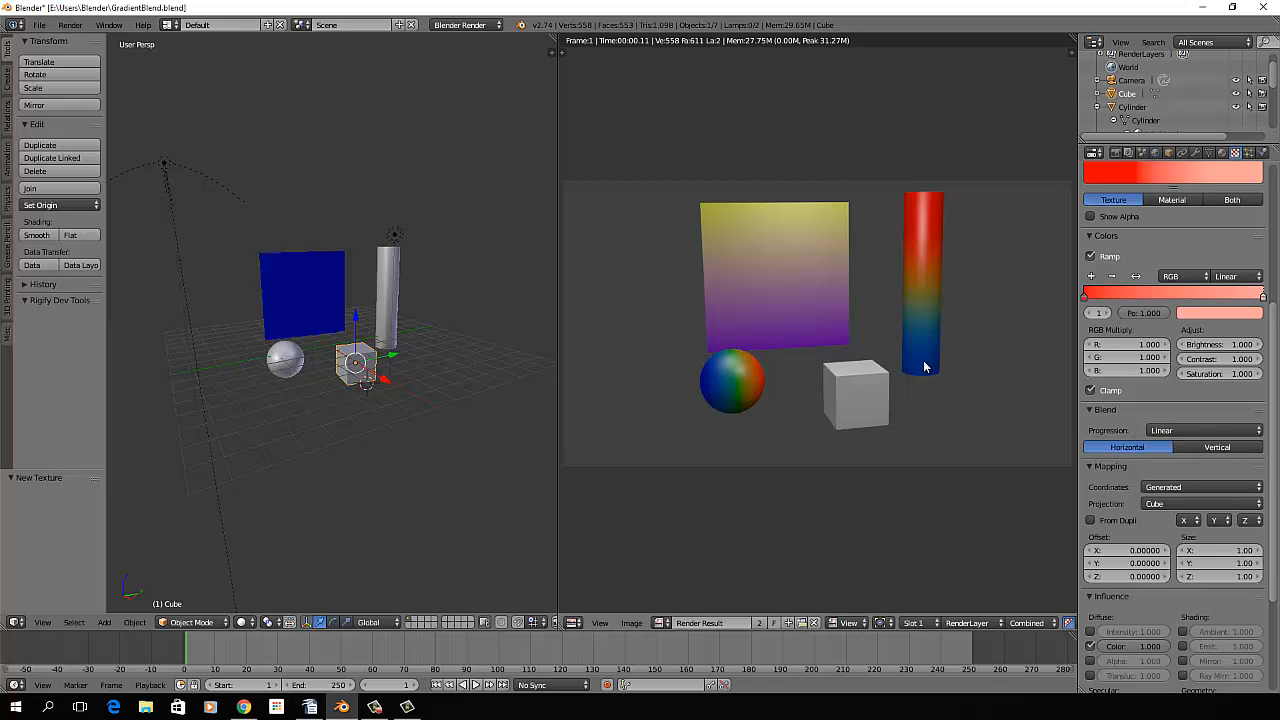
Render the cube's linear blend in its horizontal and vertical directions for comparison, and return the direction to Horizontal.
key("F12")
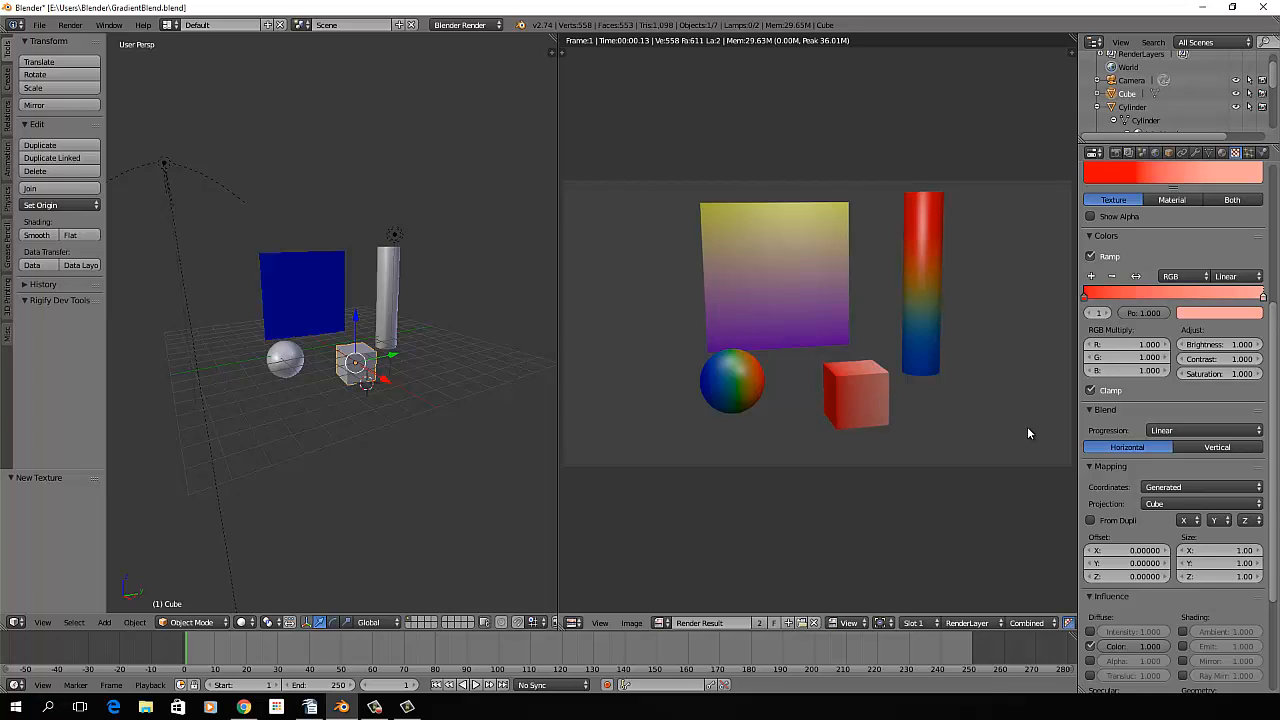
left_click(1206, 448)
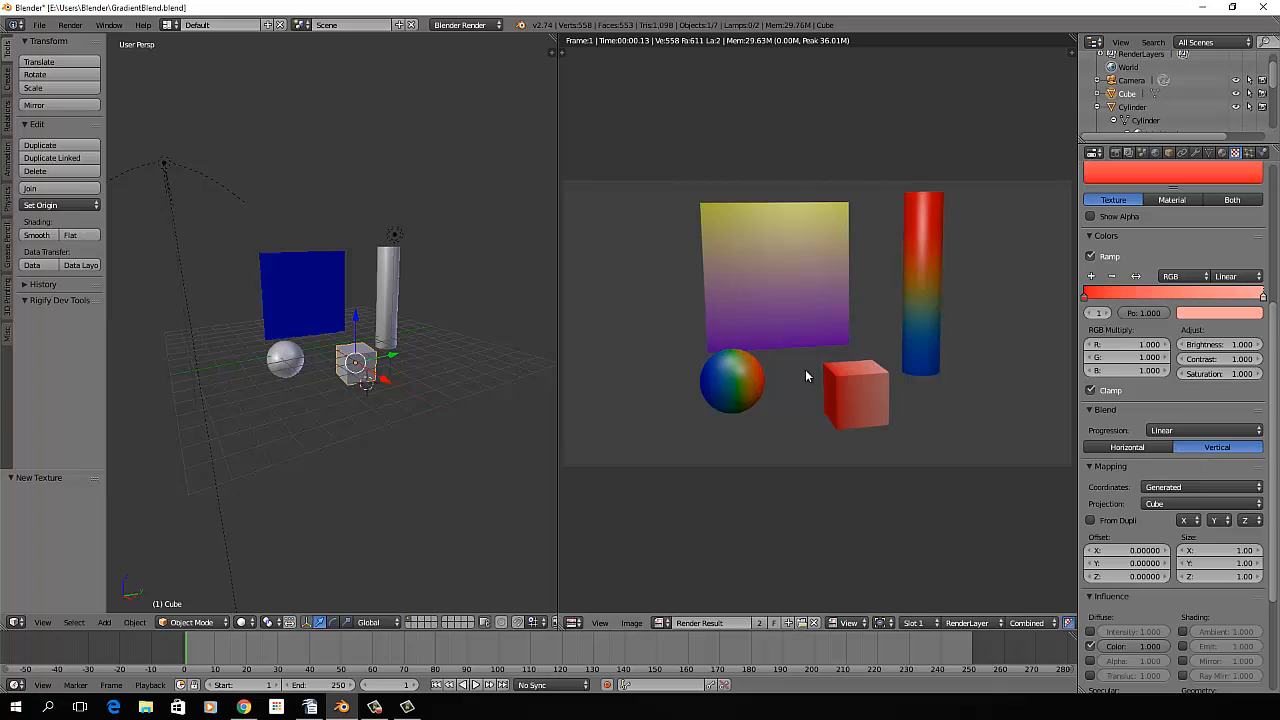
key("F12")
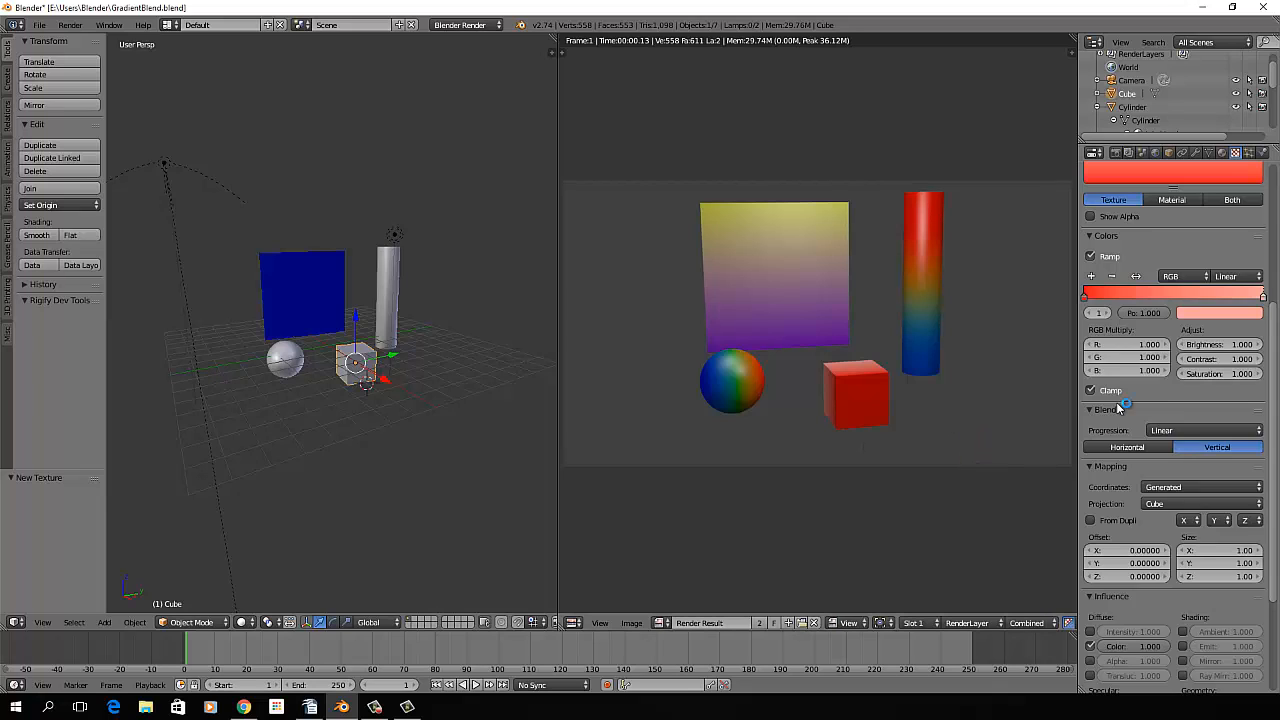
left_click(1121, 447)
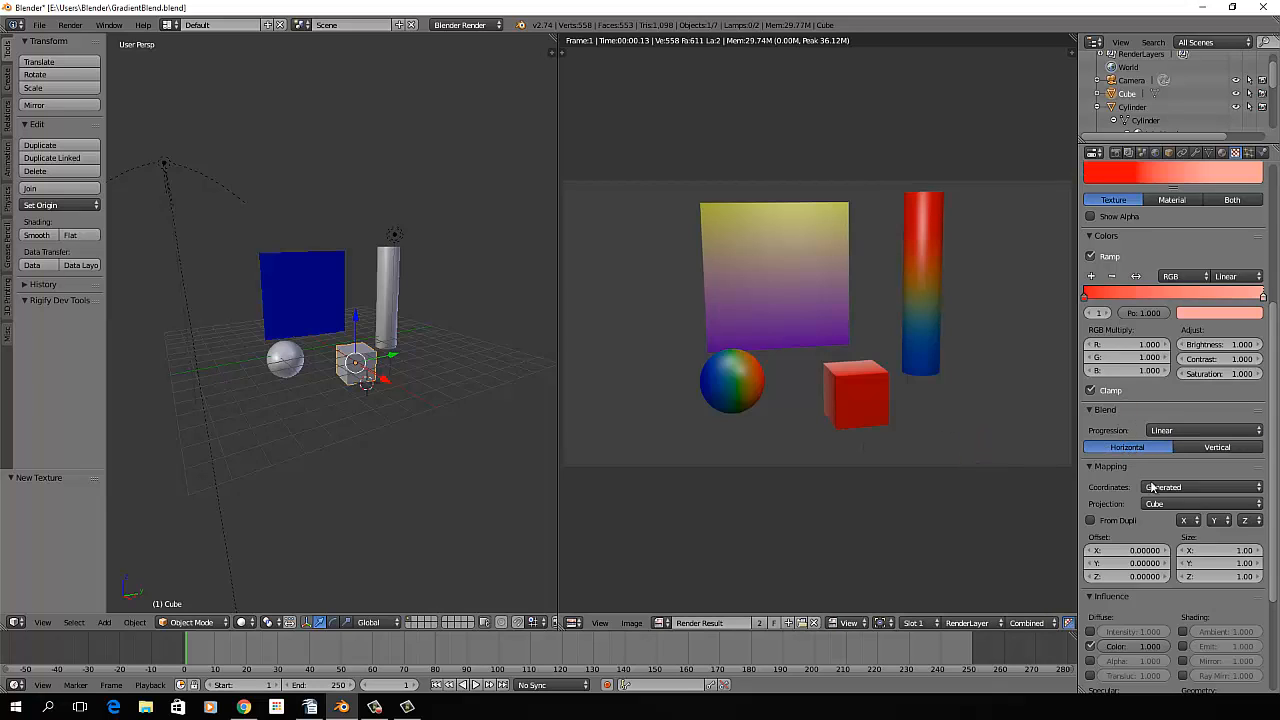
Map the cube texture's X axis to Z and its Z axis to X, and flip its color ramp.
left_click(1187, 520)
left_click(1188, 462)
left_click(1248, 520)
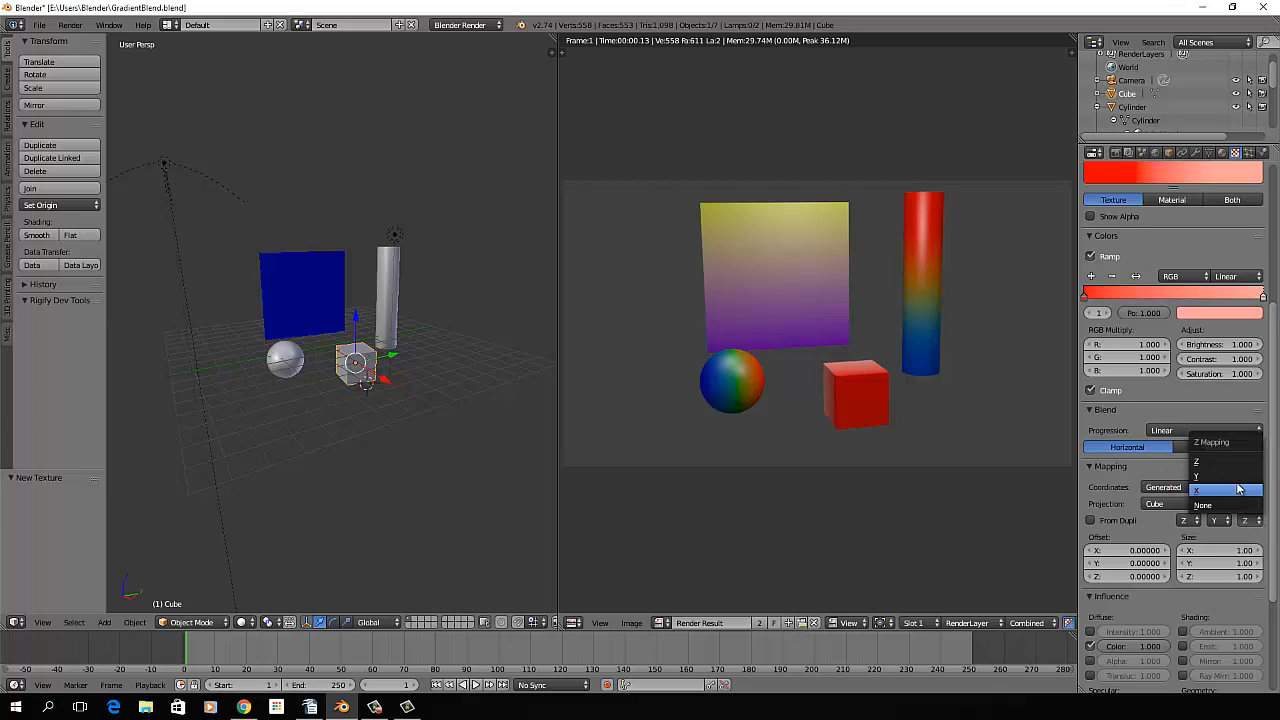
left_click(1238, 490)
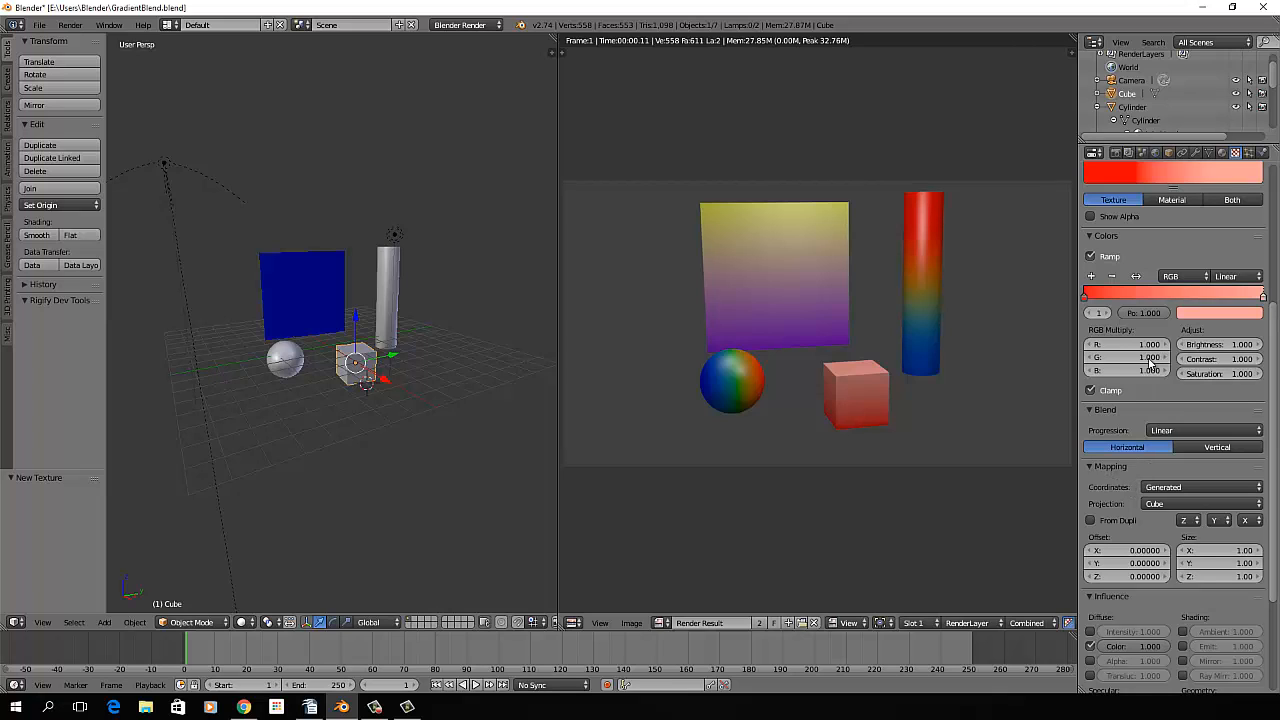
left_click(1137, 277)
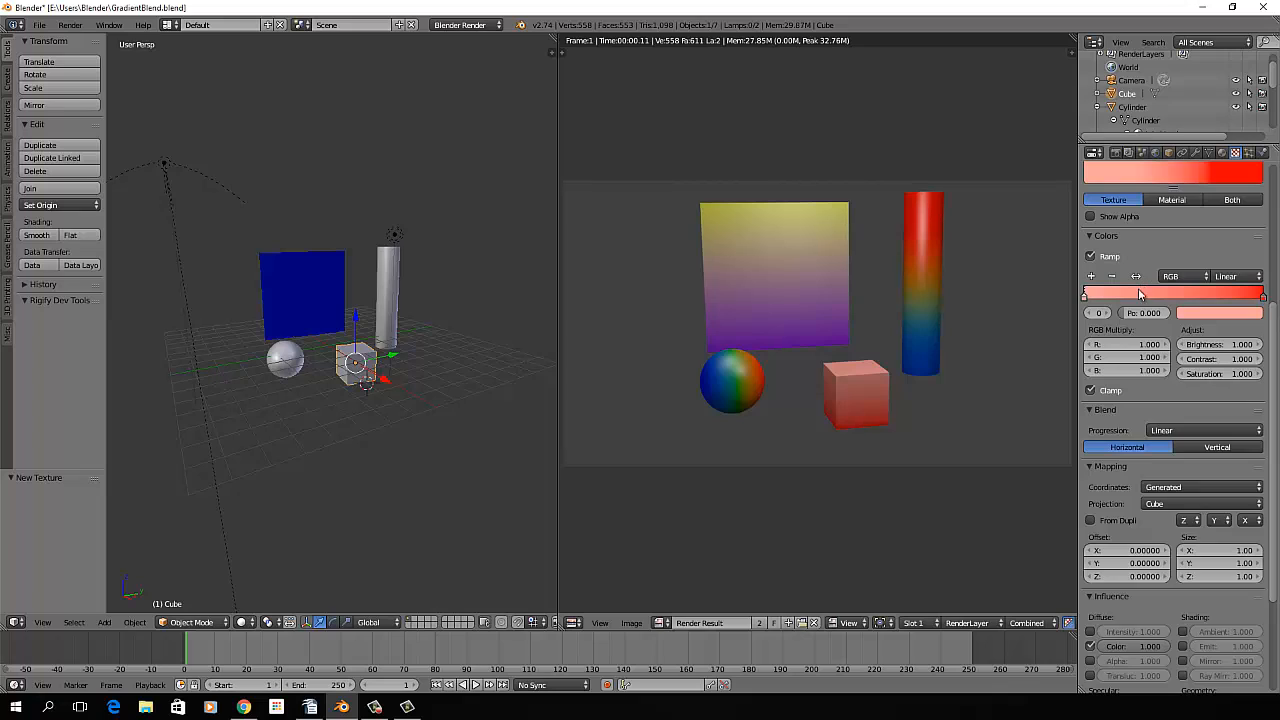